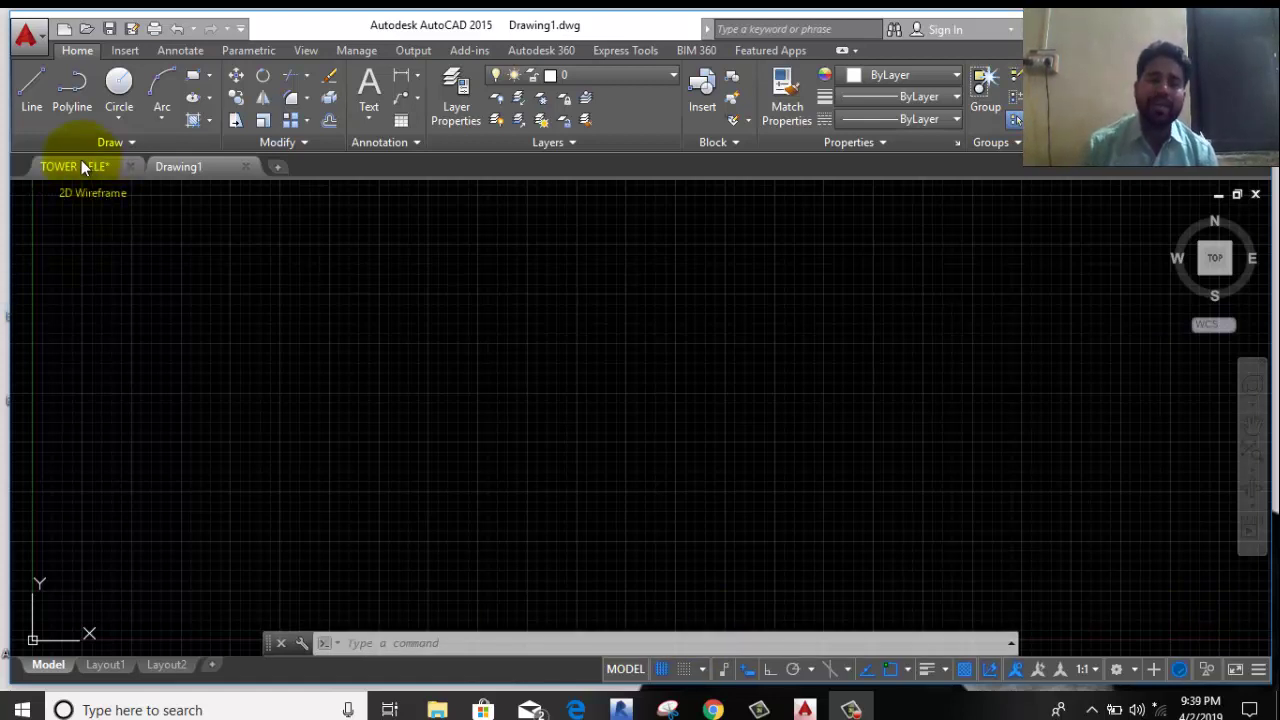
- Switch to the TOWER 1 ELE drawing from its file tab
click(97, 276)
- Open the TOWER 1 ELE model view and zoom into the balcony details and GRC JALI label
click(97, 276)
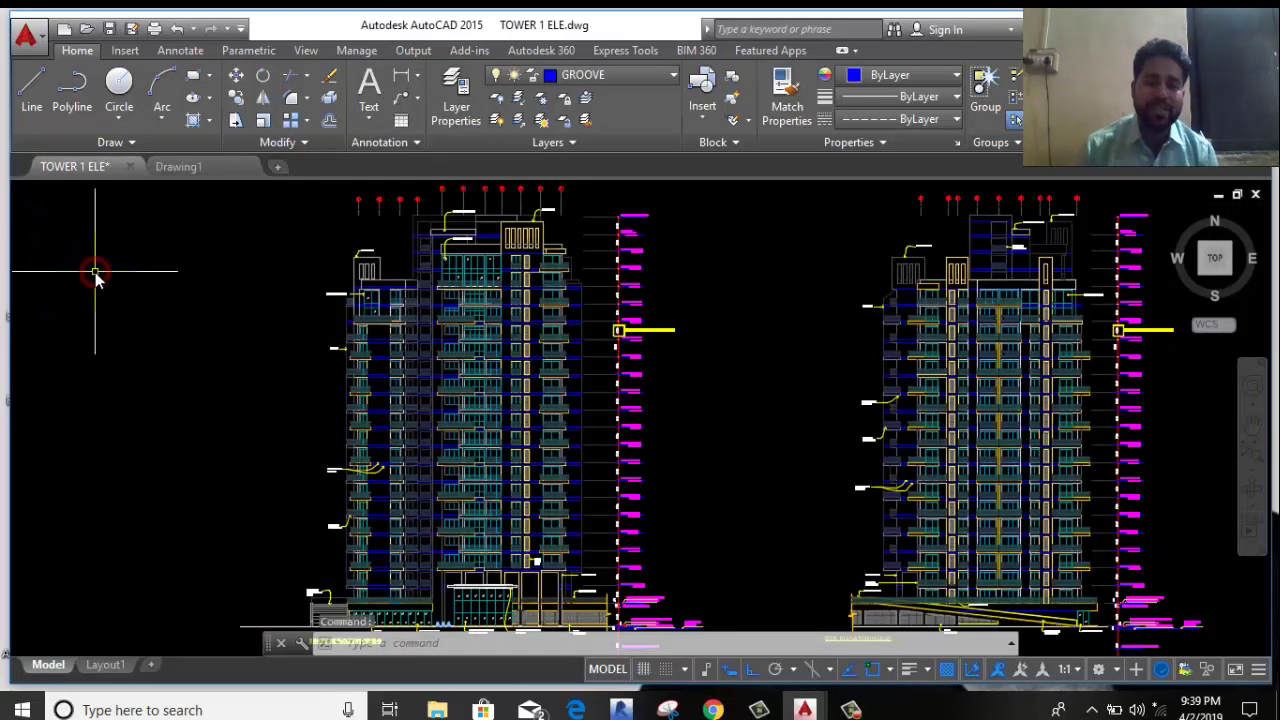
scroll(613, 388, up, 5)
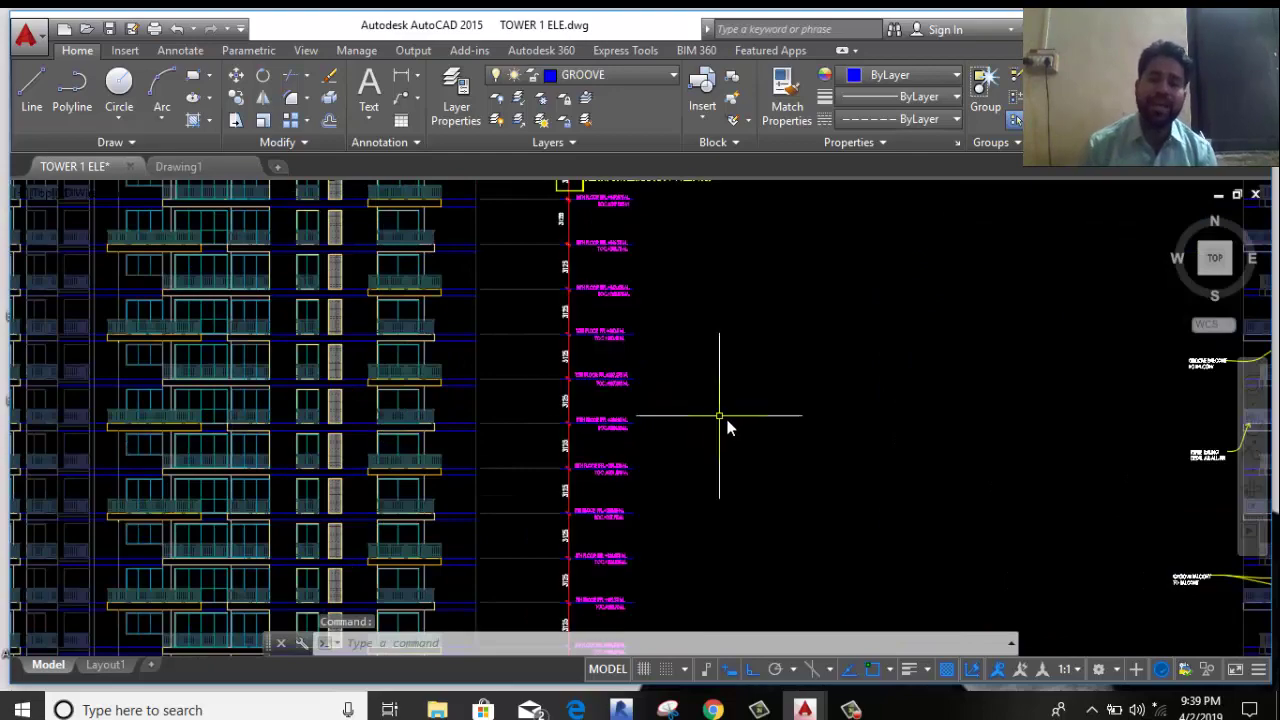
scroll(757, 434, down, 3)
scroll(480, 330, up, 5)
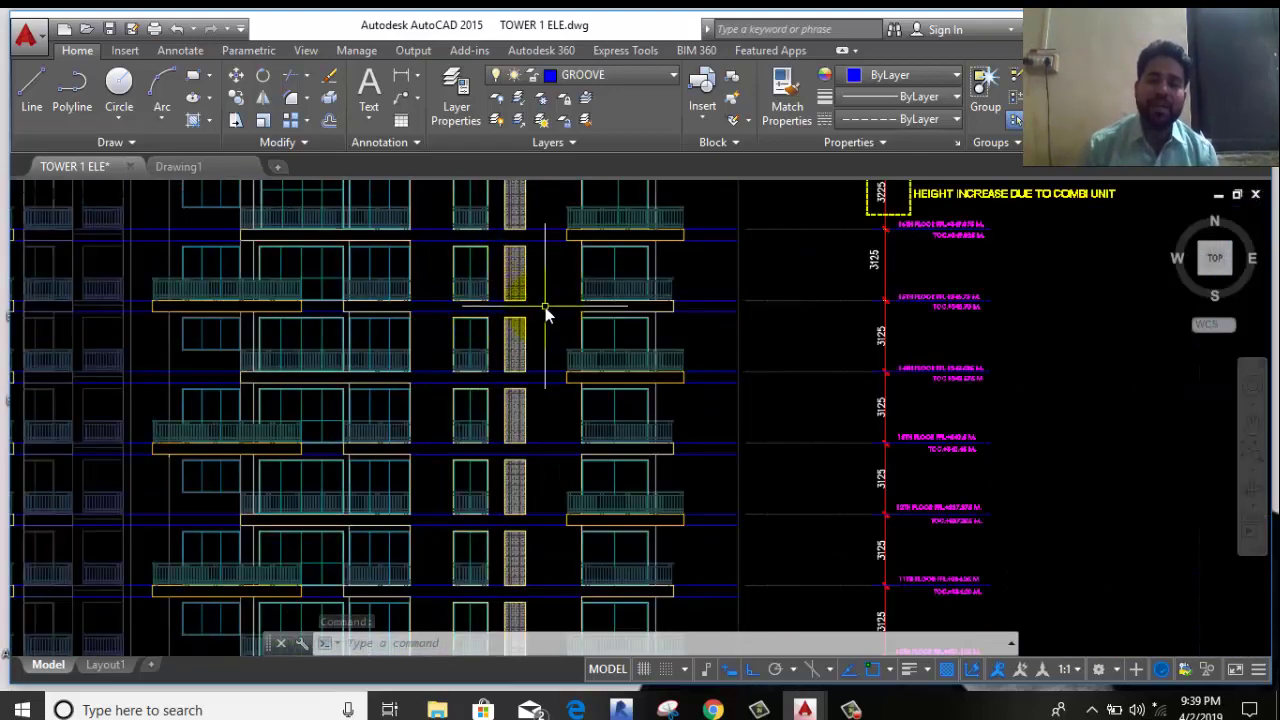
scroll(545, 308, down, 3)
mouse_move(540, 424)
middle_down()
mouse_move(560, 417)
mouse_move(668, 257)
middle_up()
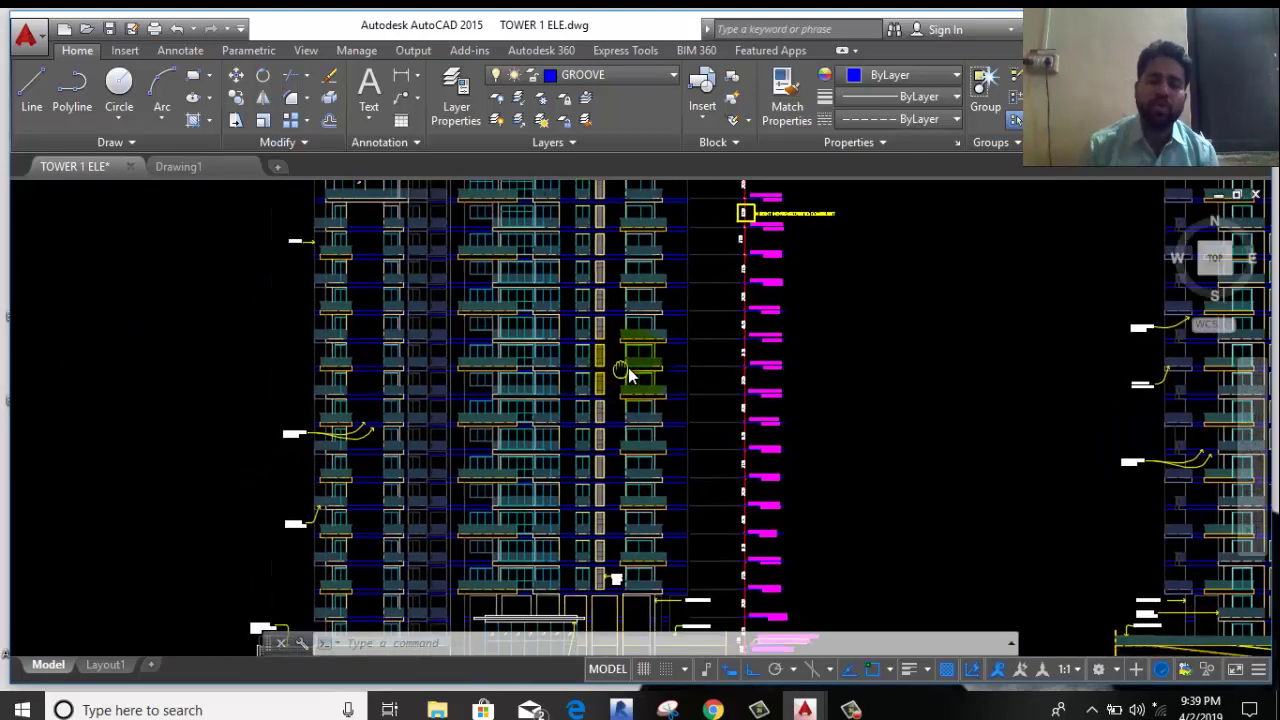
- Pan to the front elevation's base, then zoom extents to fit the whole drawing
scroll(616, 485, up, 5)
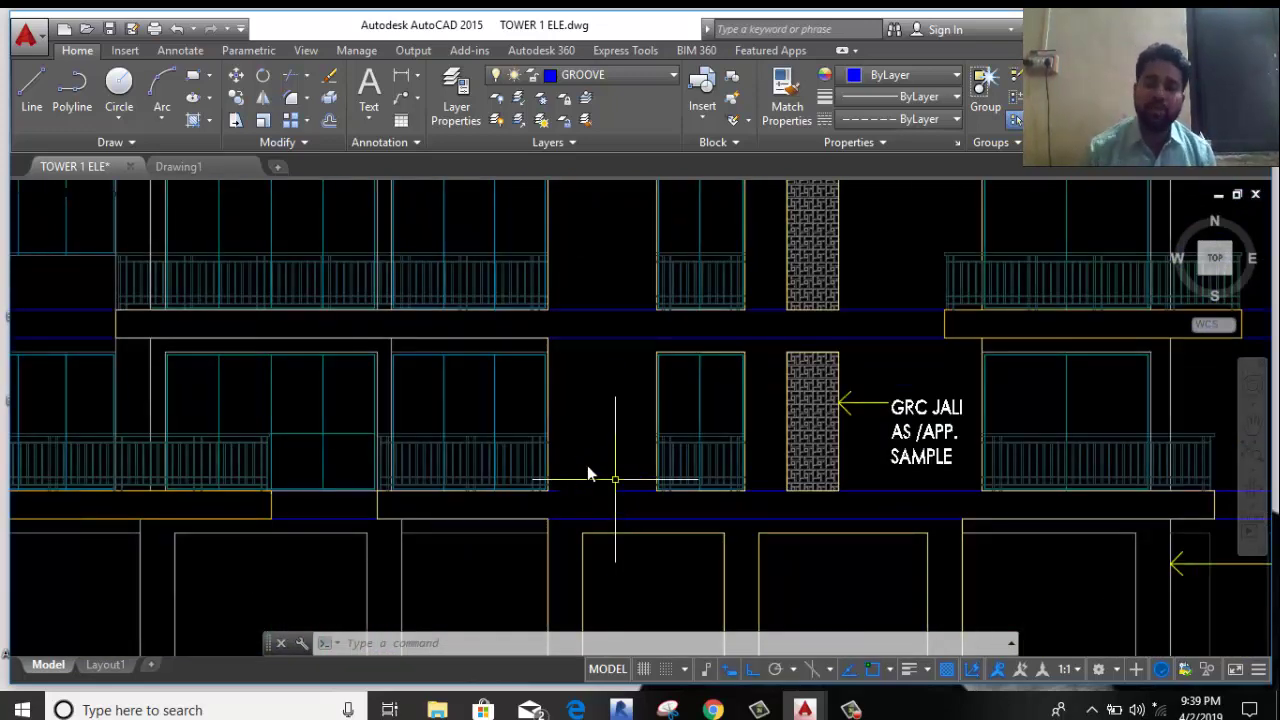
scroll(585, 466, down, 3)
scroll(585, 462, down, 2)
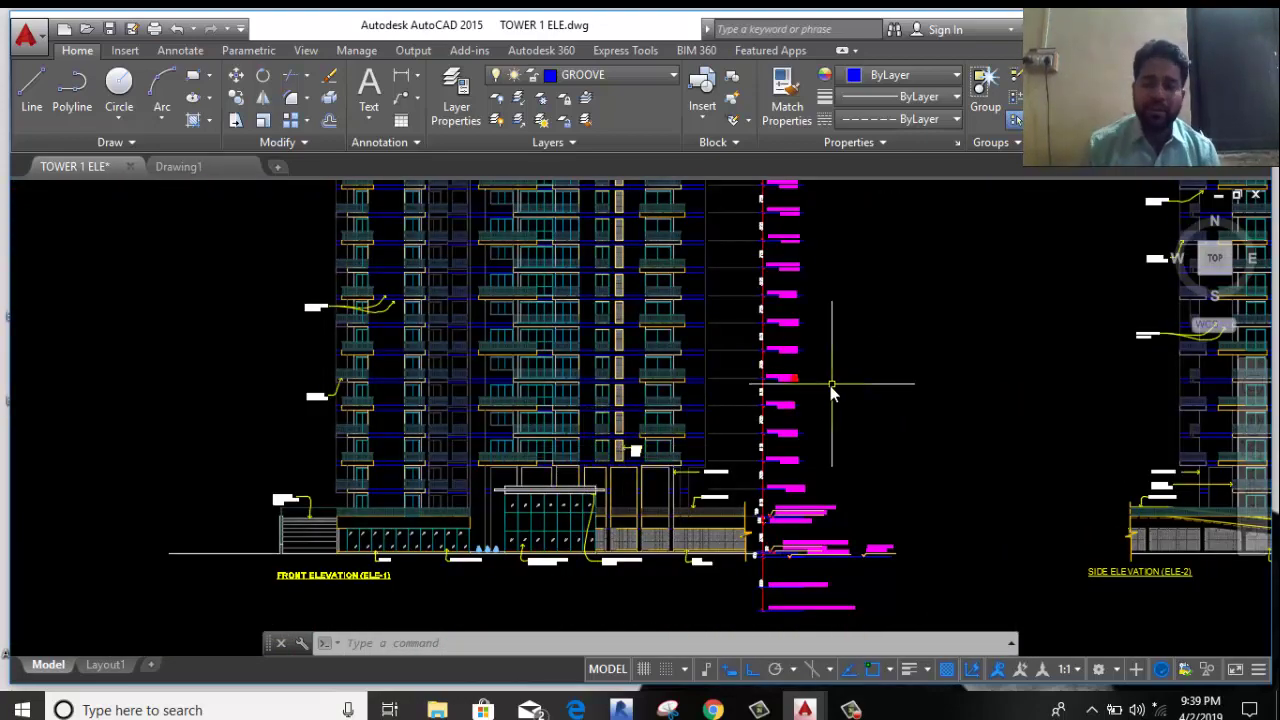
middle_drag(831, 386, 740, 470)
middle_click(733, 464)
middle_click(733, 464)
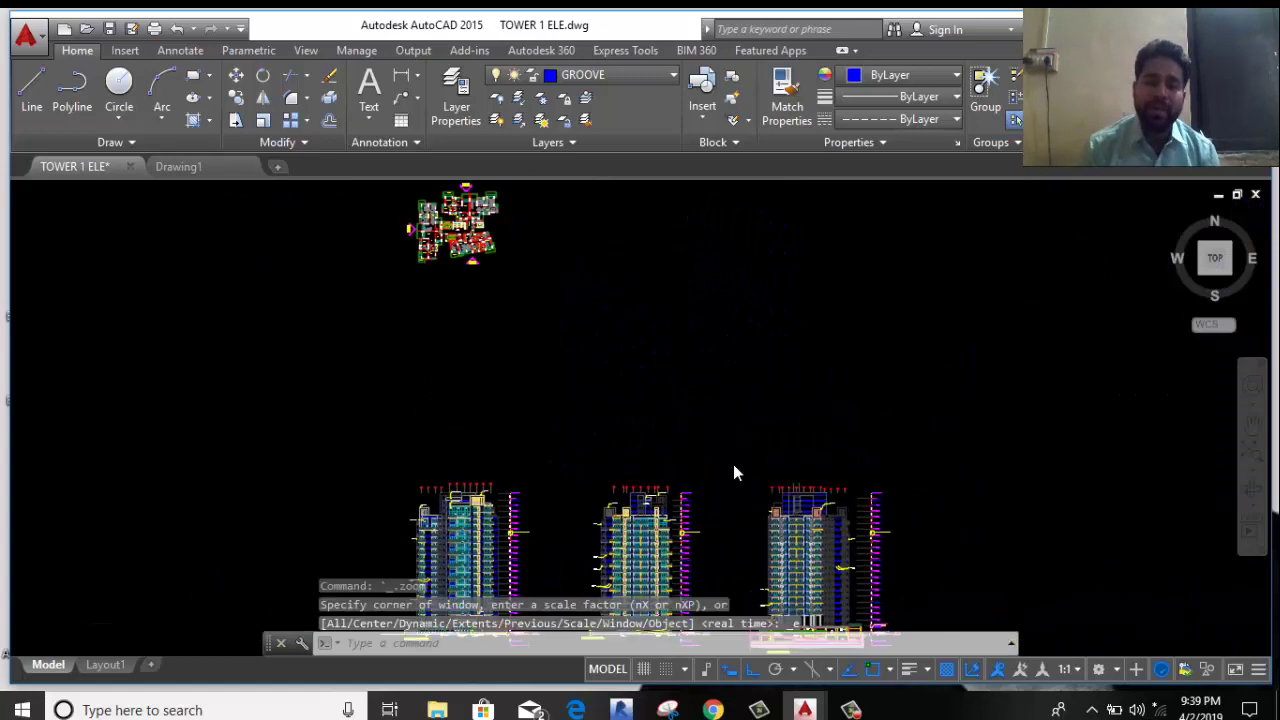
- Zoom and pan around the floor plan until its ELE-1, ELE-2 and ELE-3 markers fill the view
scroll(651, 420, down, 2)
scroll(651, 420, down, 1)
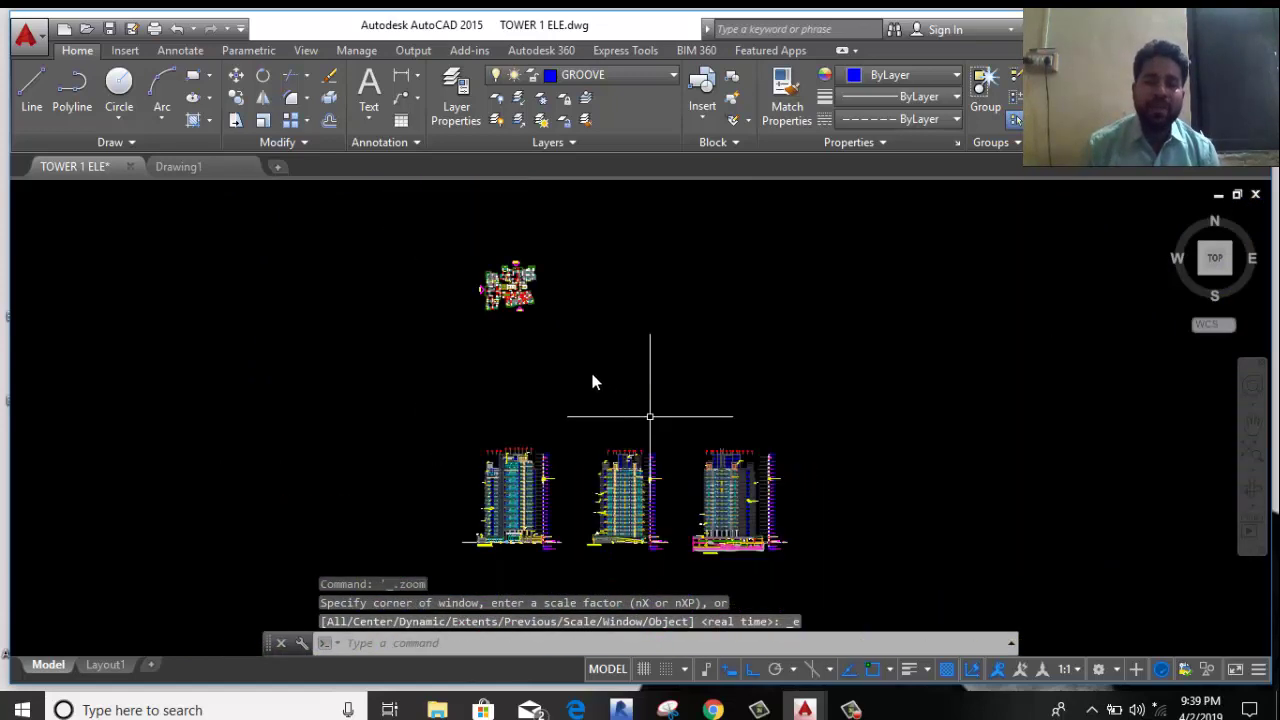
scroll(503, 283, up, 5)
scroll(515, 310, up, 5)
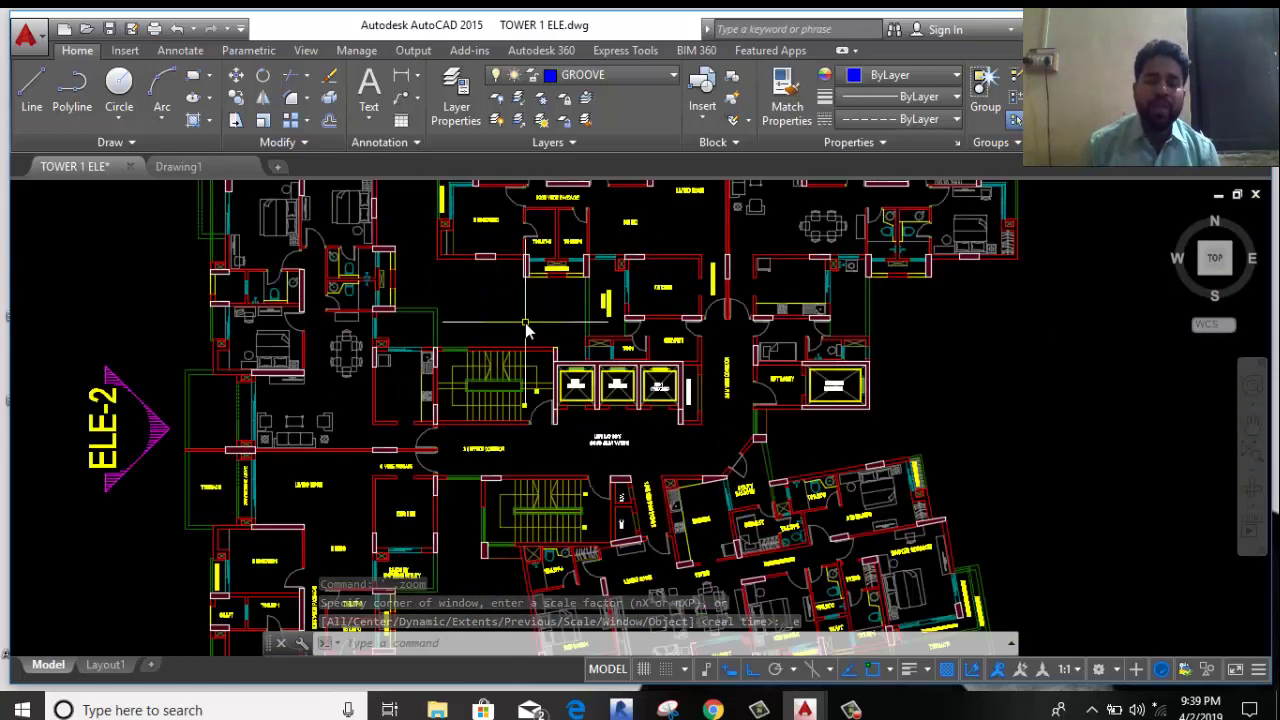
mouse_move(523, 329)
middle_down()
mouse_move(503, 303)
mouse_move(628, 221)
middle_up()
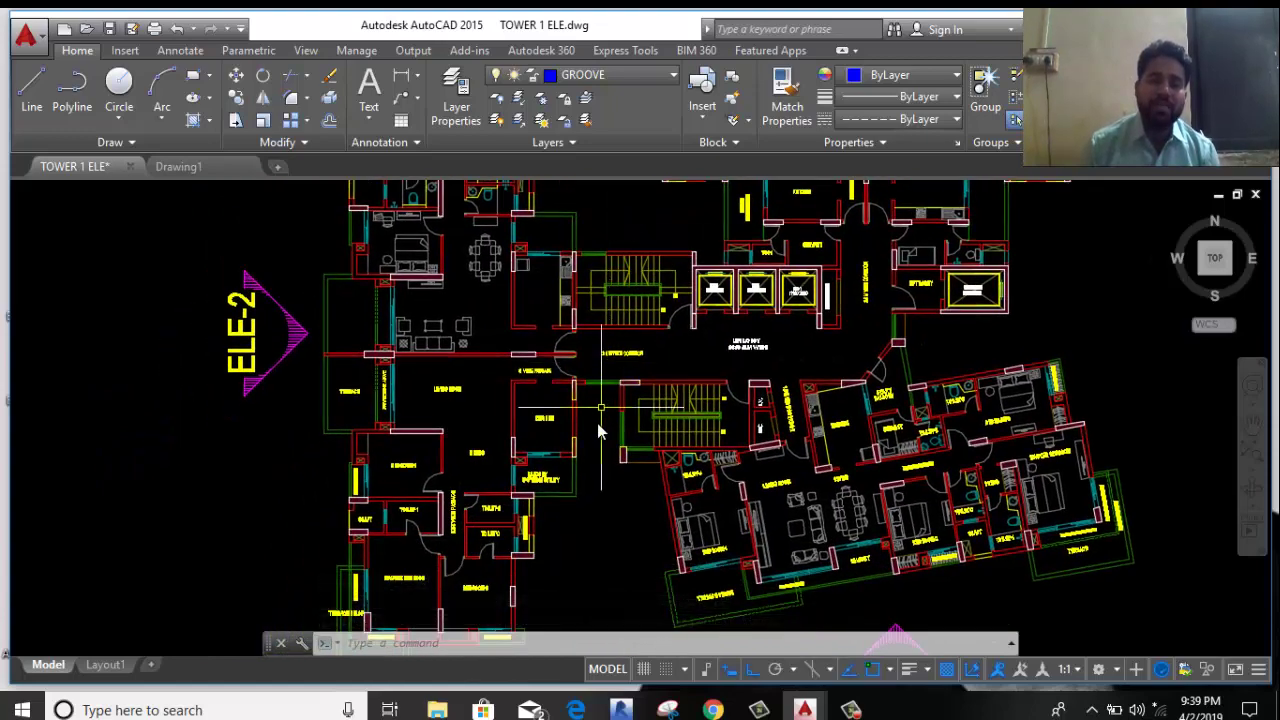
scroll(578, 470, up, 2)
scroll(578, 470, down, 1)
scroll(578, 470, down, 1)
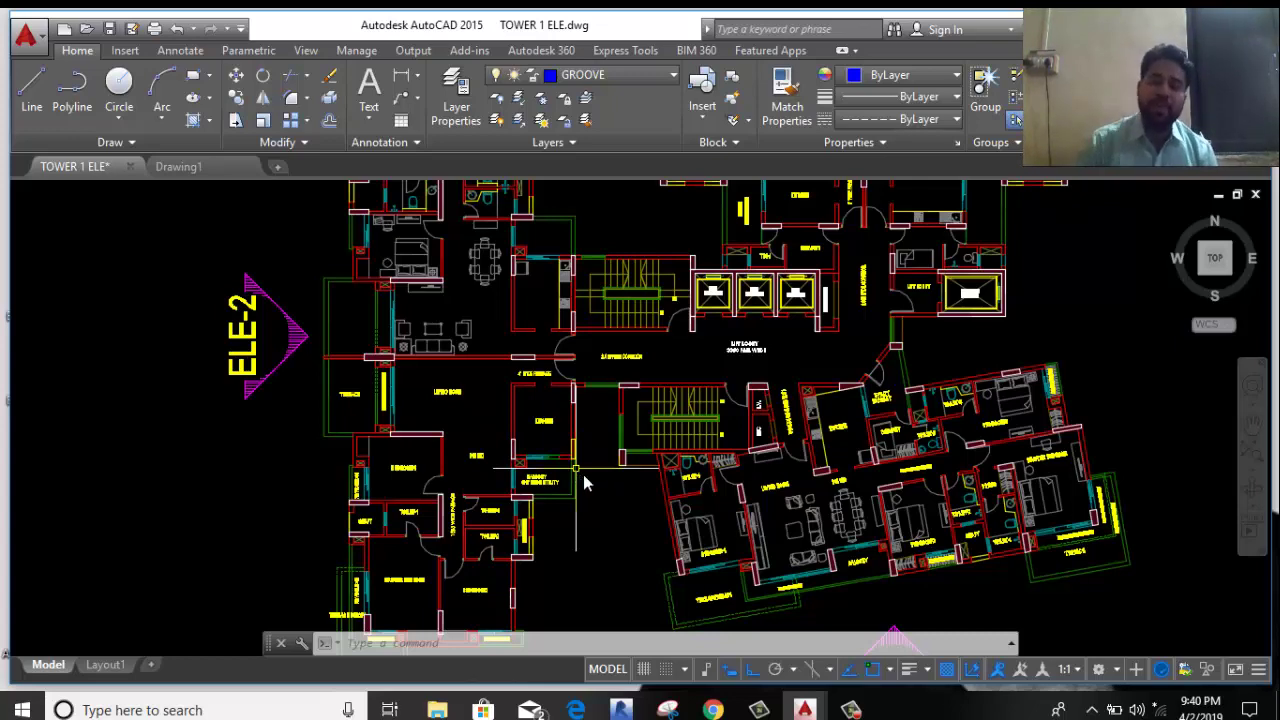
scroll(692, 233, down, 3)
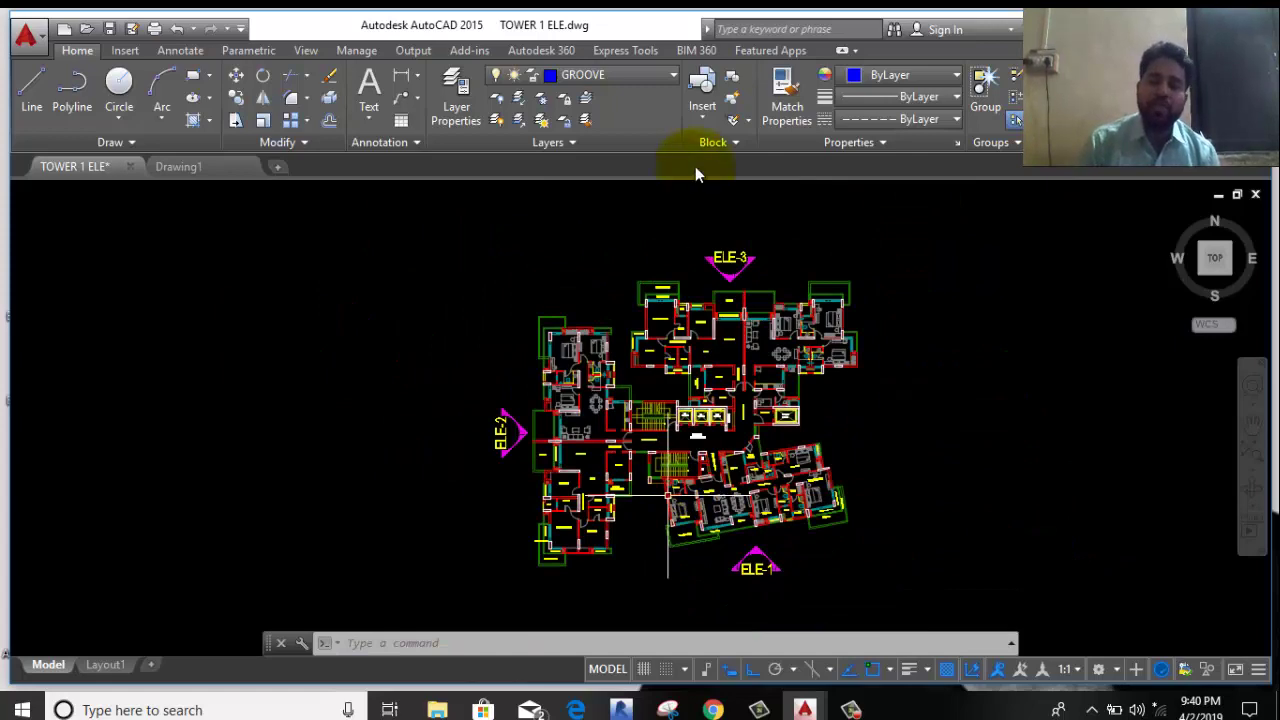
scroll(677, 290, up, 6)
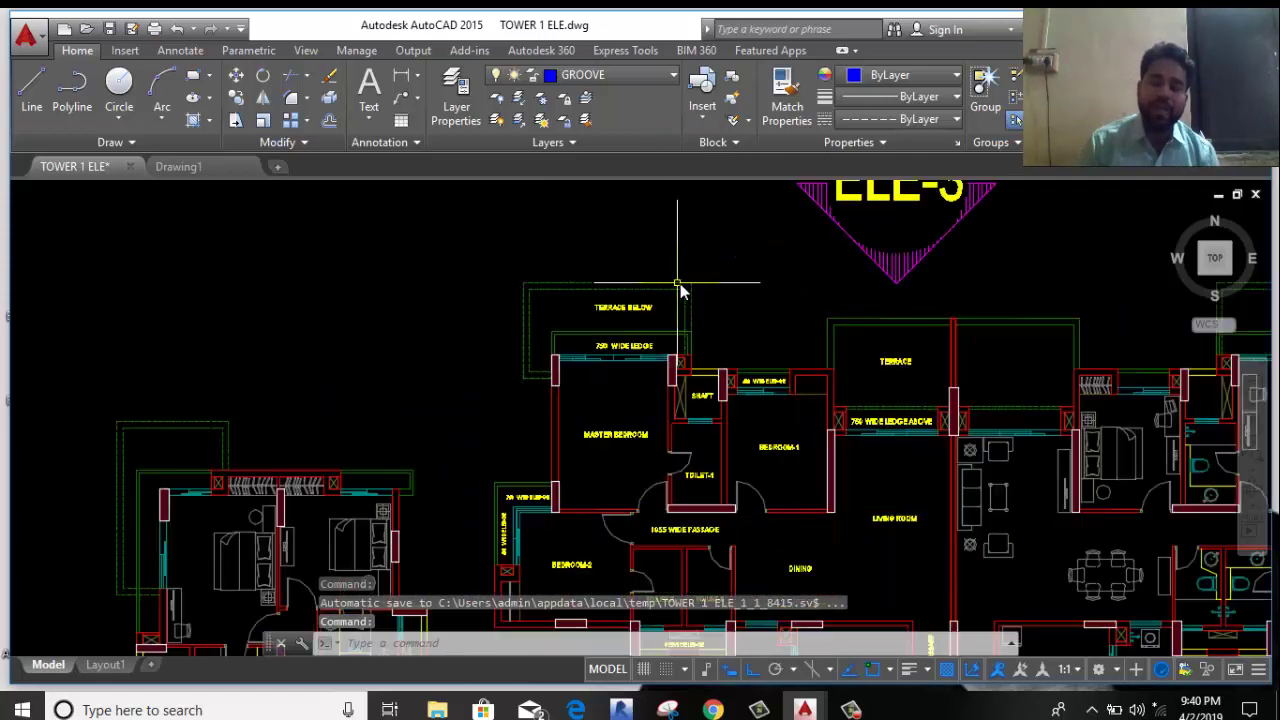
middle_drag(503, 374, 553, 270)
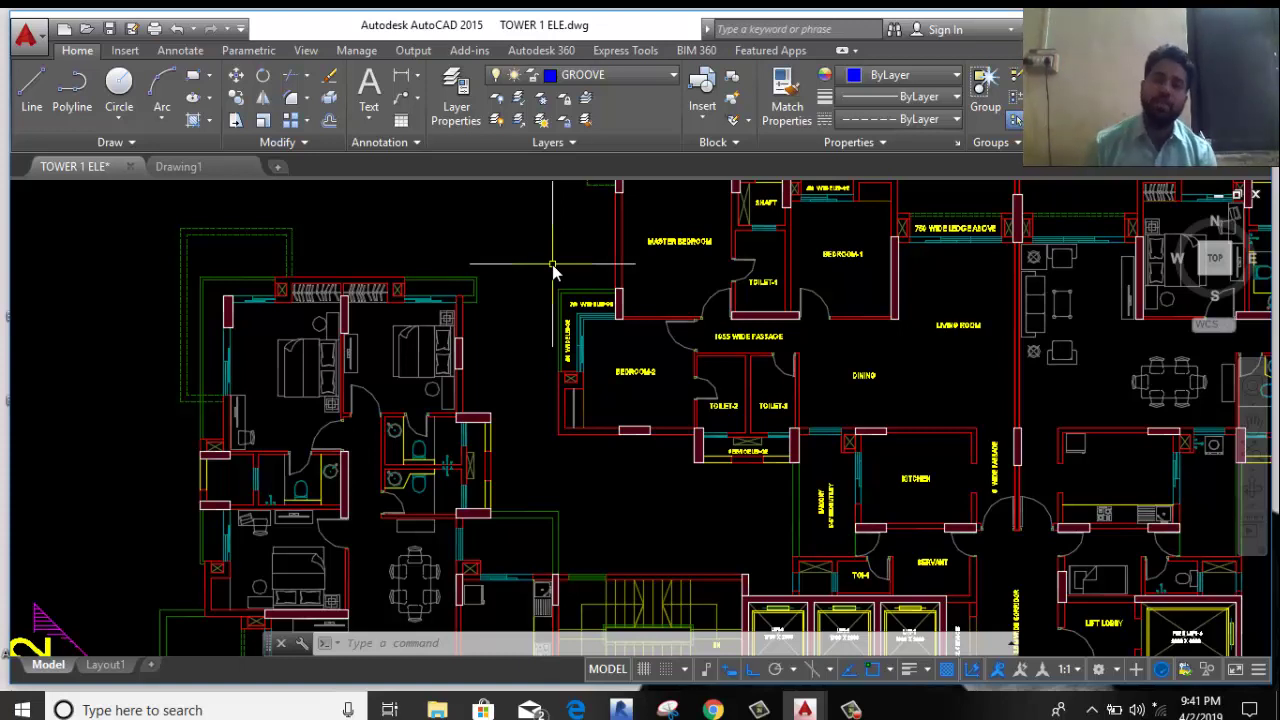
scroll(577, 263, down, 4)
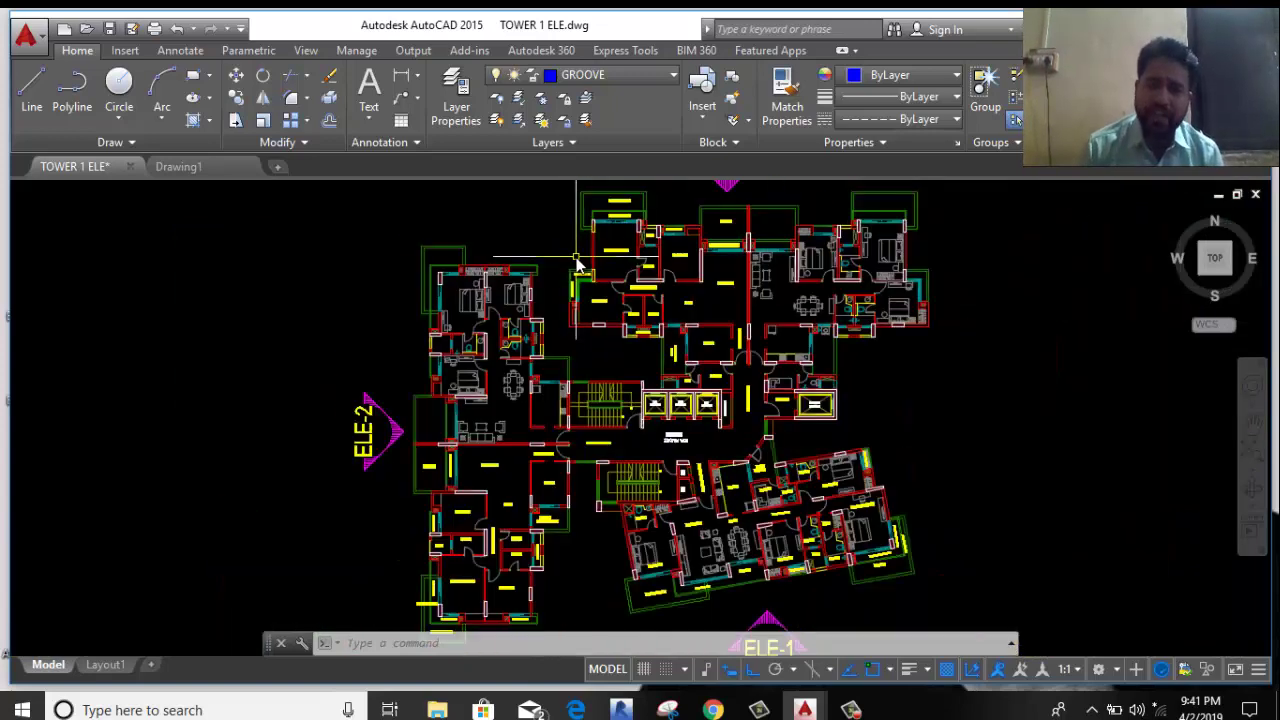
middle_drag(546, 242, 356, 232)
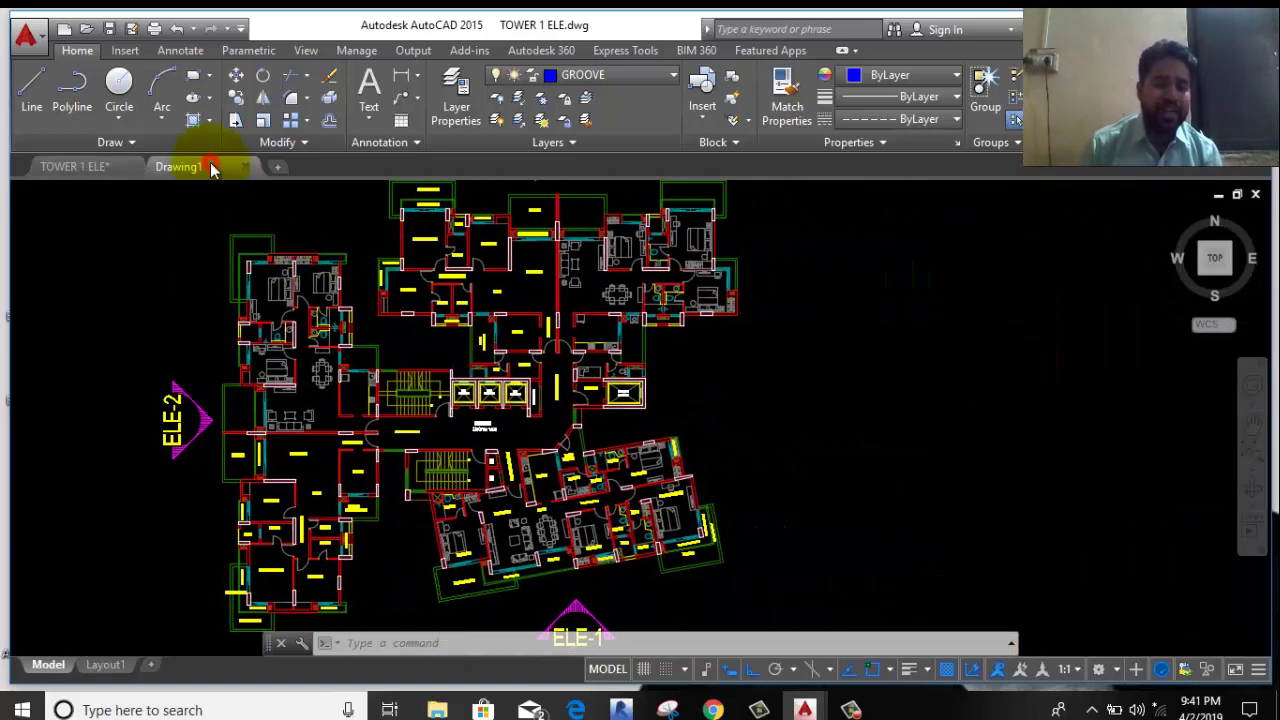
- Switch back to the blank Drawing1 document
click(212, 167)
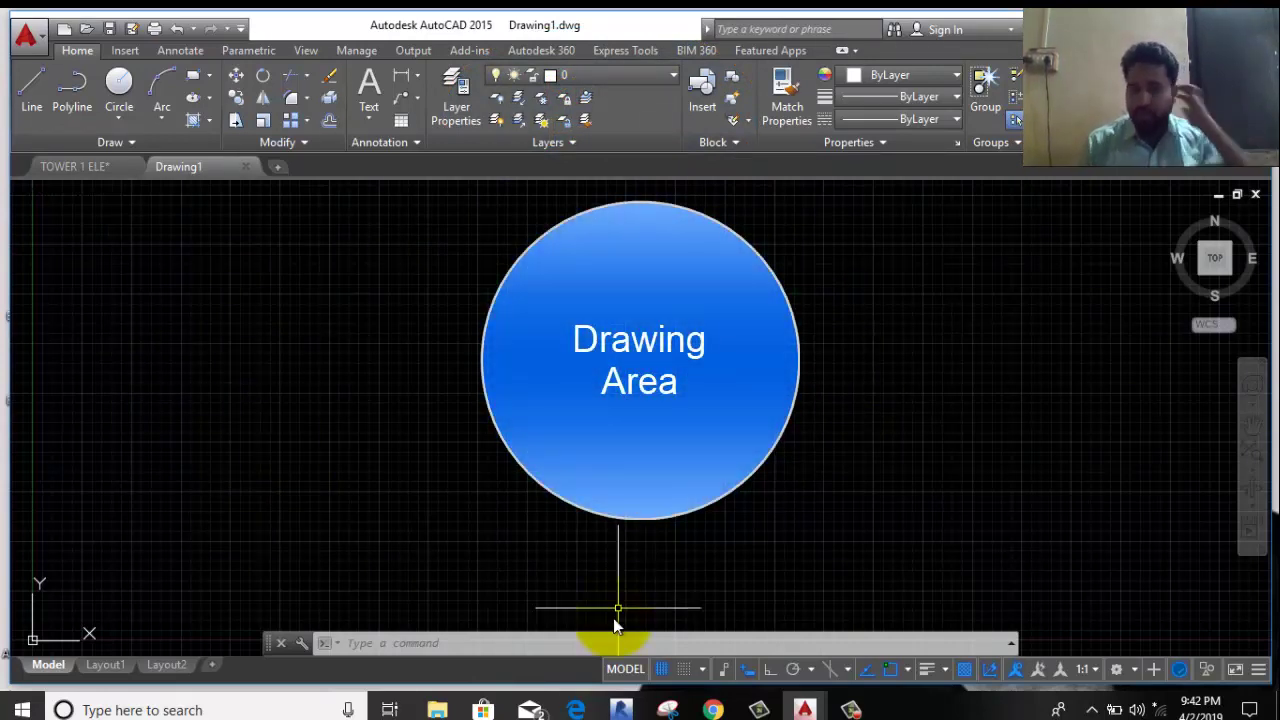
drag(584, 633, 620, 372)
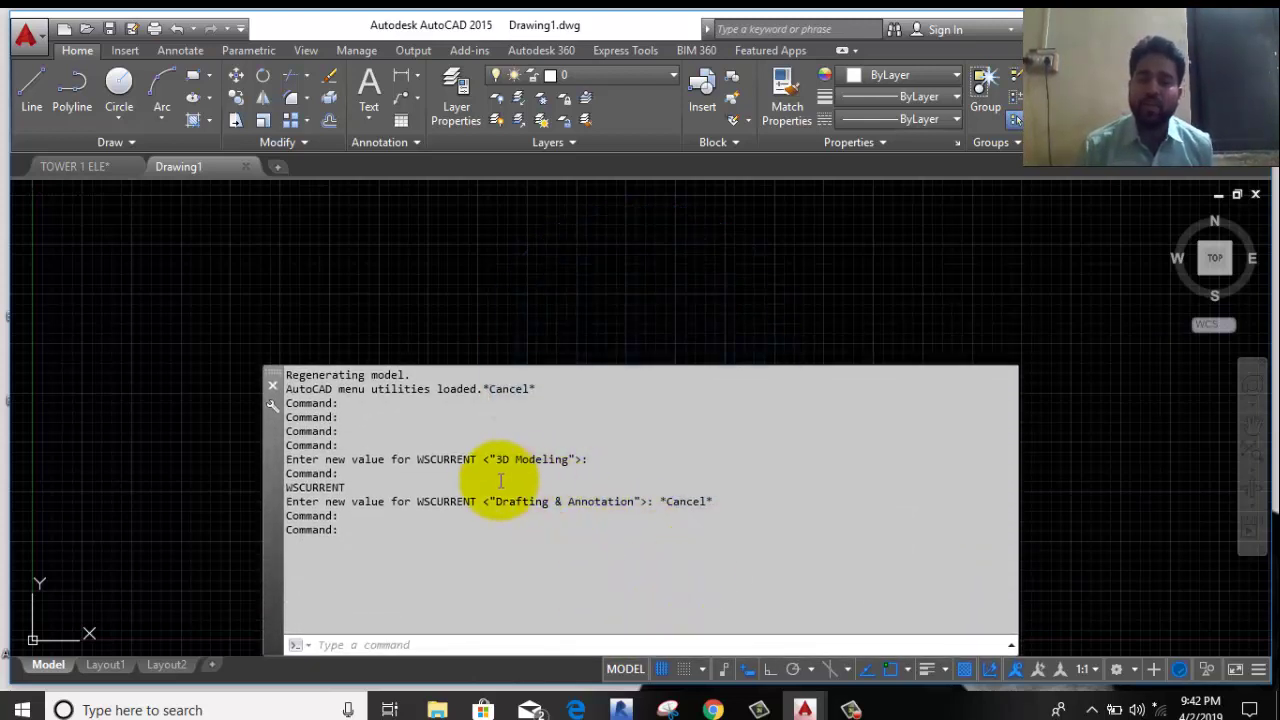
drag(496, 459, 588, 459)
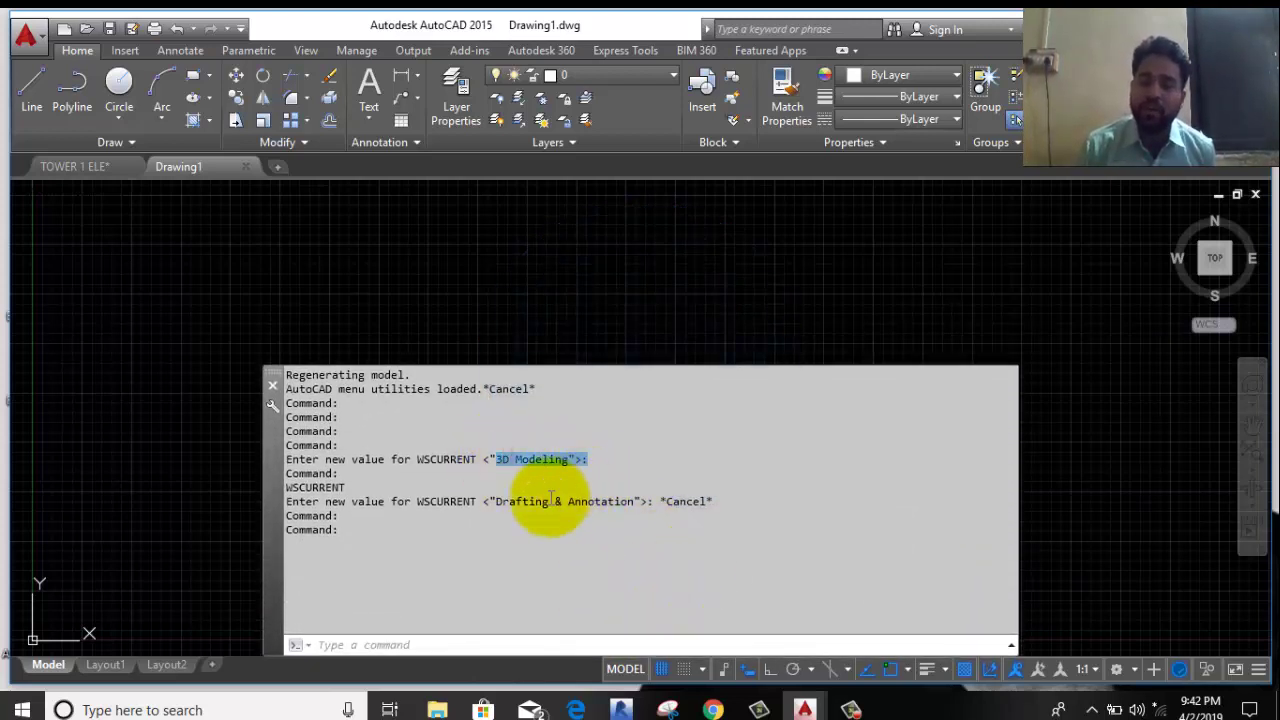
drag(489, 501, 640, 501)
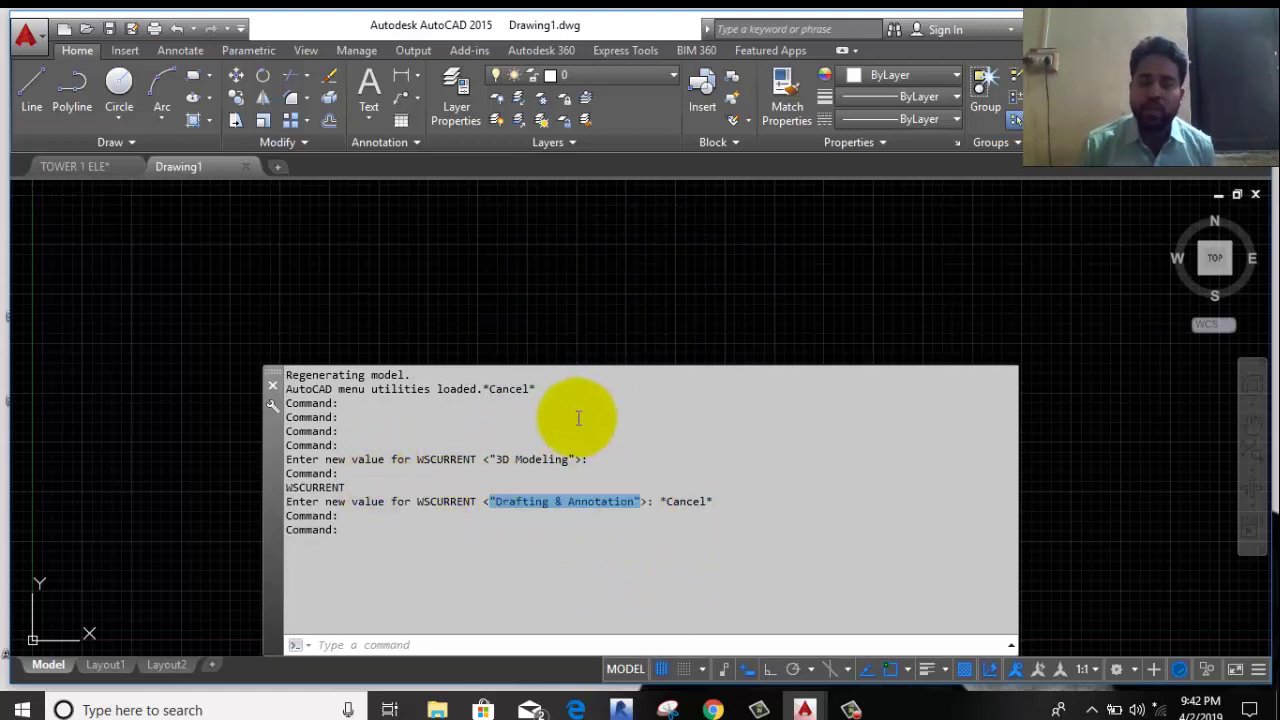
click(631, 366)
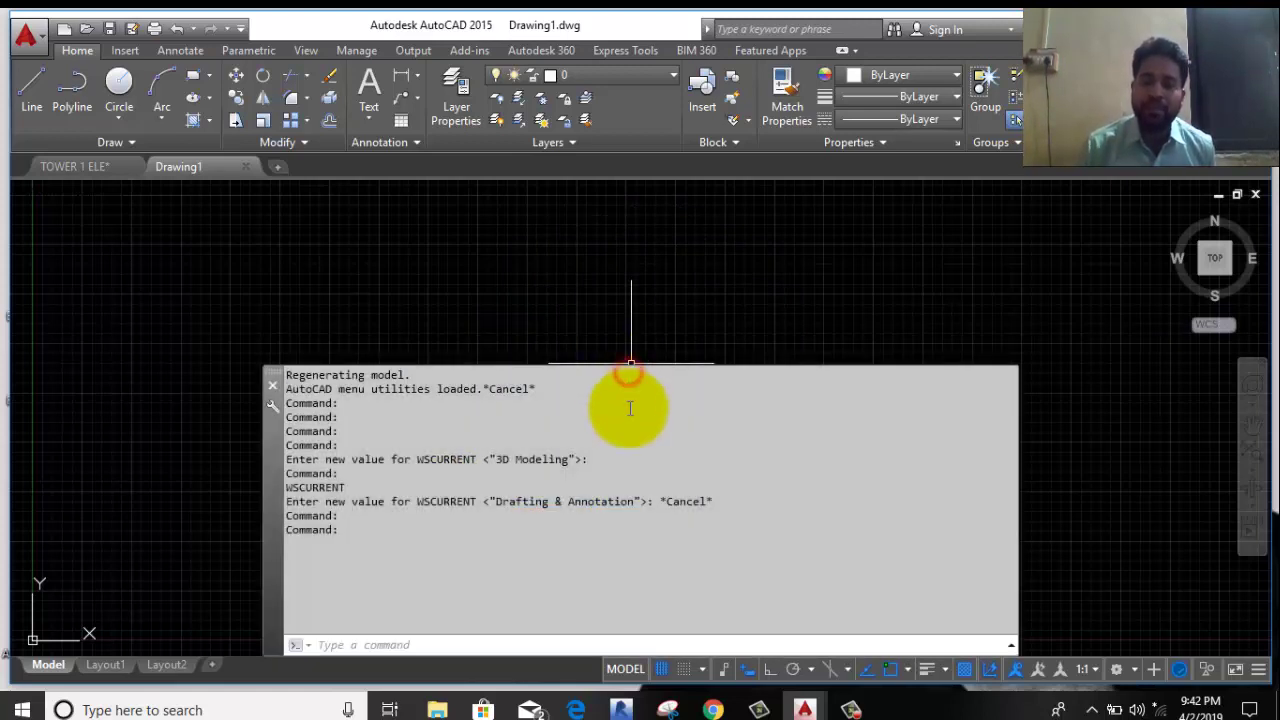
drag(630, 408, 623, 471)
drag(631, 371, 627, 441)
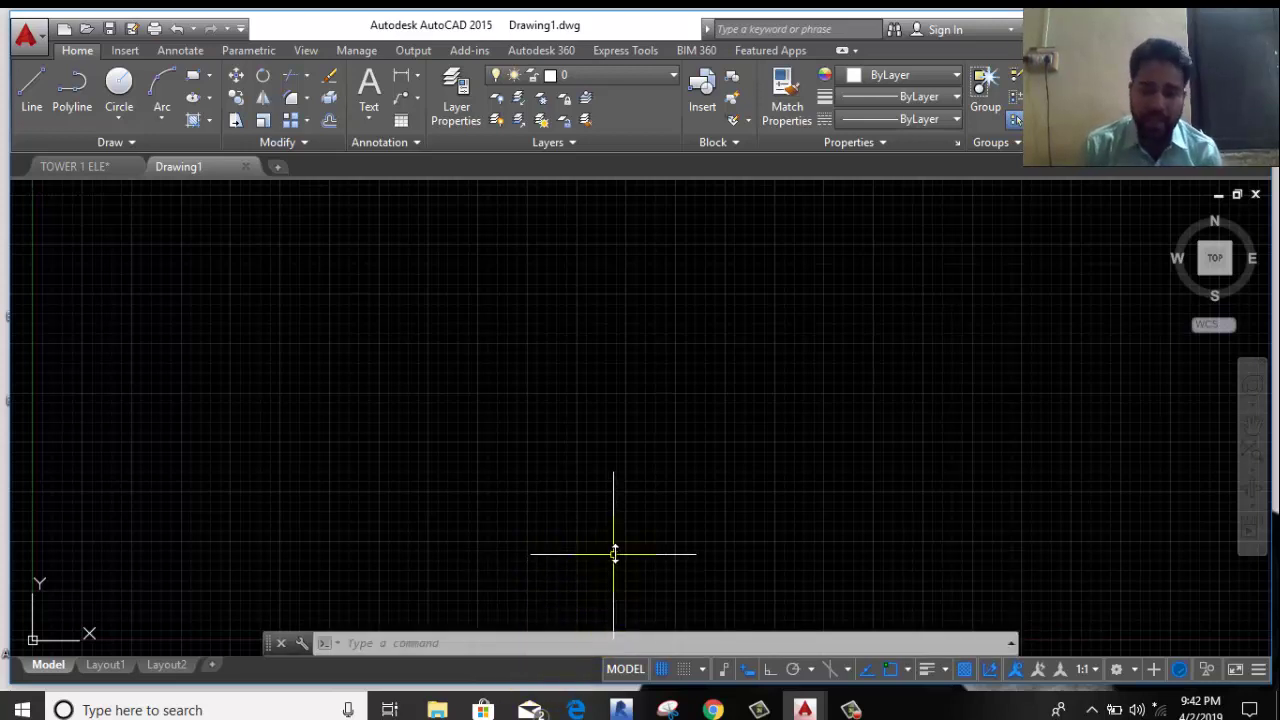
scroll(613, 553, down, 2)
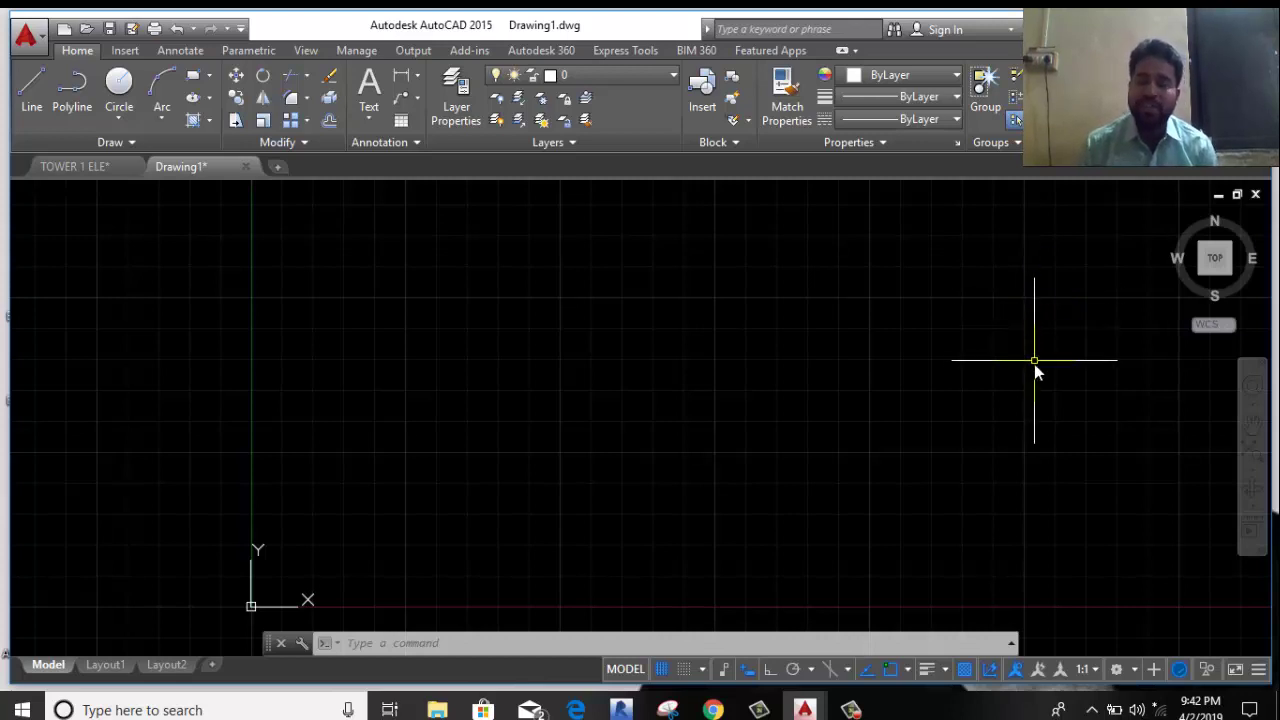
middle_drag(1034, 371, 810, 370)
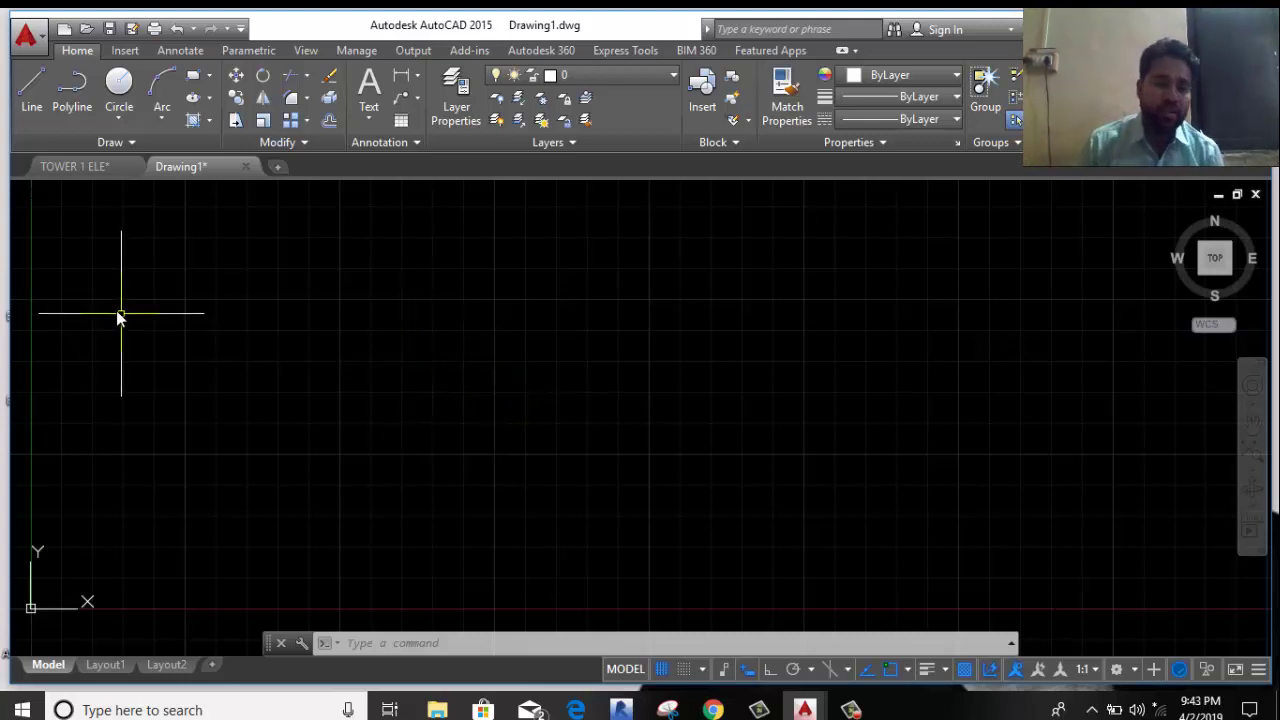
click(35, 175)
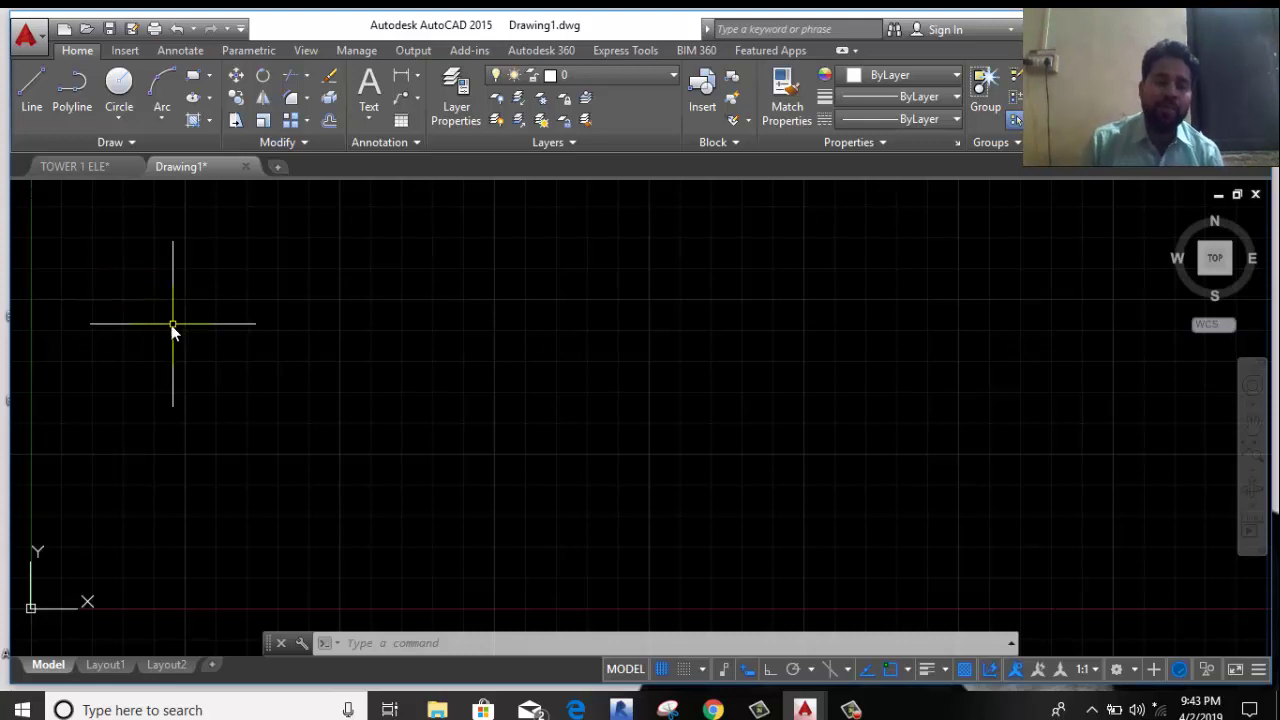
- Draw a single 20-unit line starting at the lower left, then end the line command
click(35, 85)
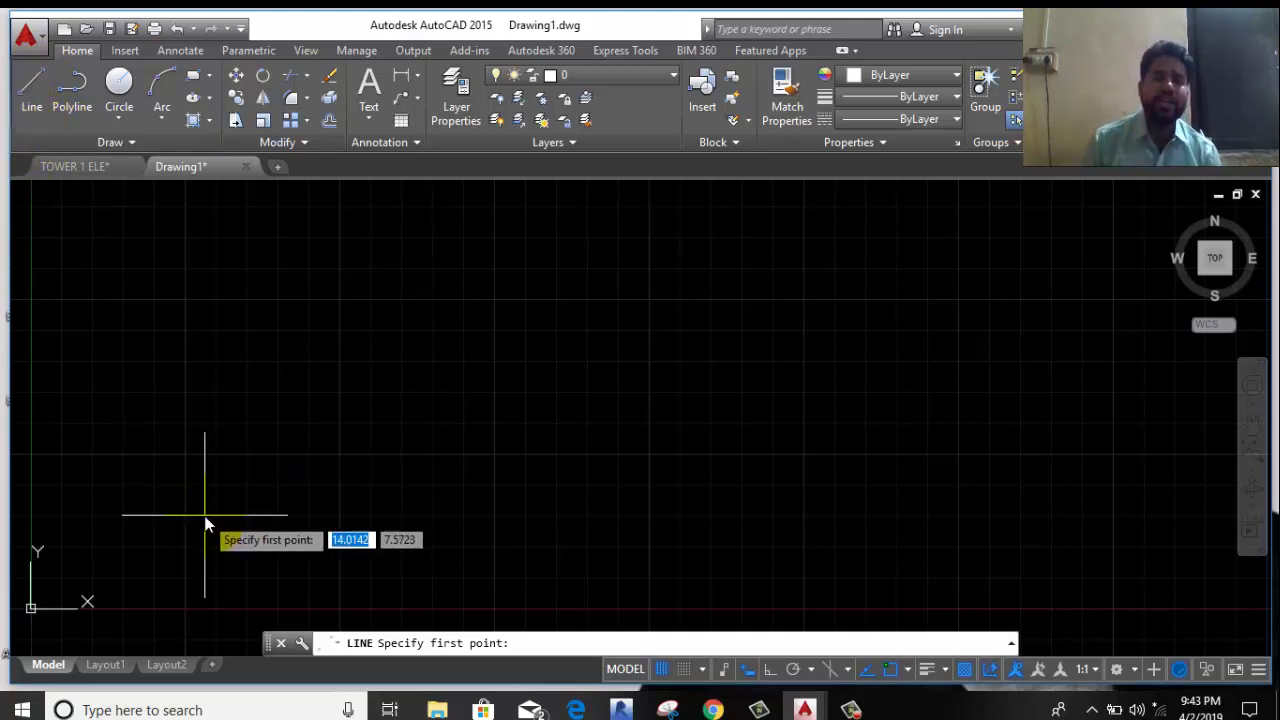
click(221, 492)
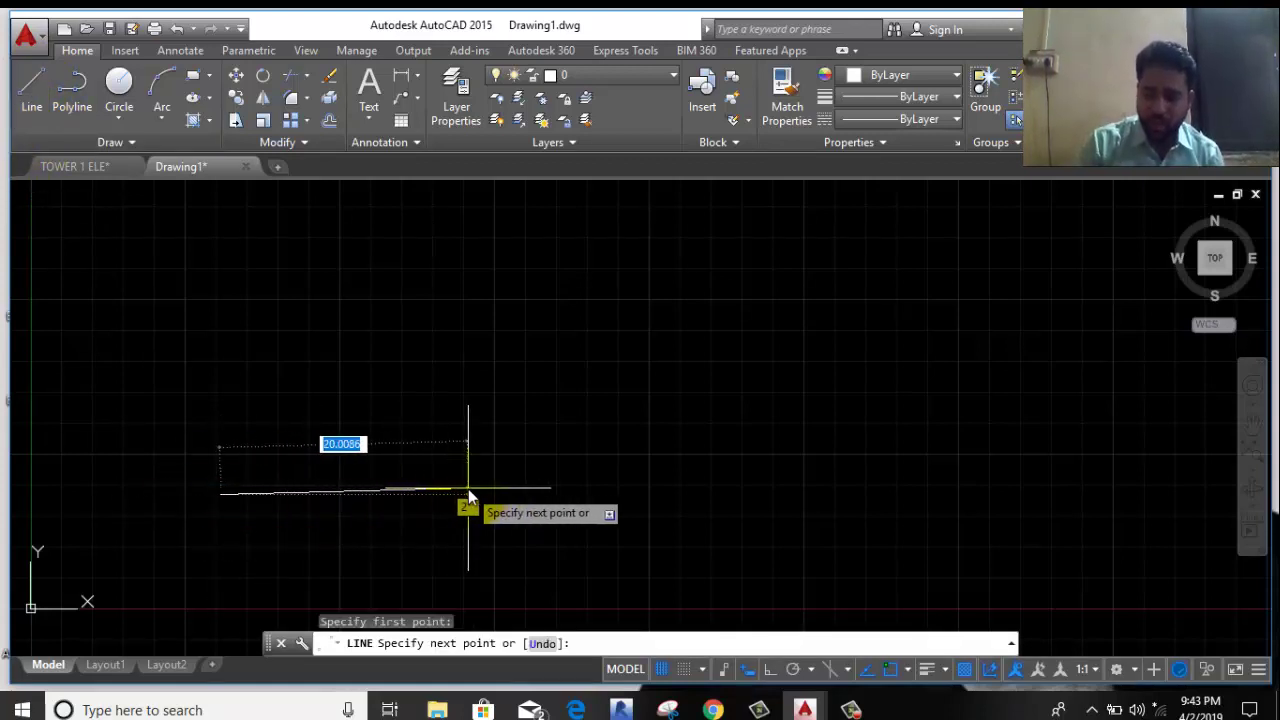
text(20)
key(Return)
right_click(503, 390)
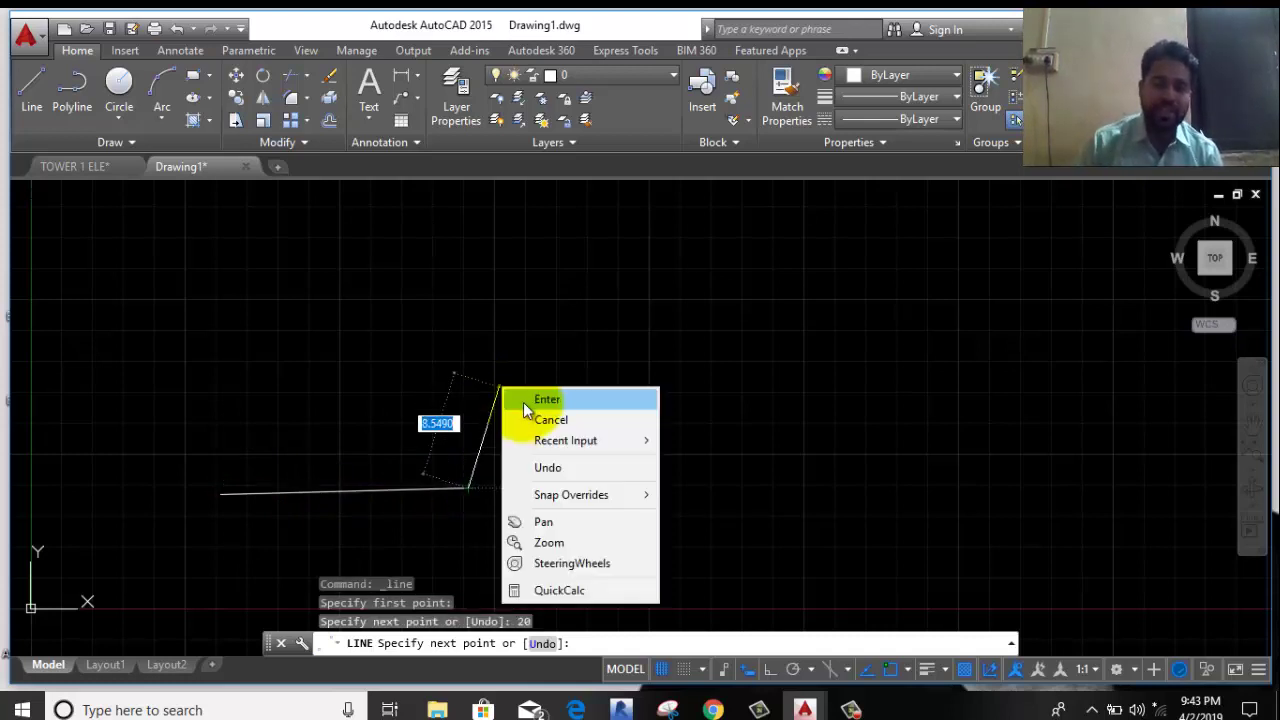
click(523, 400)
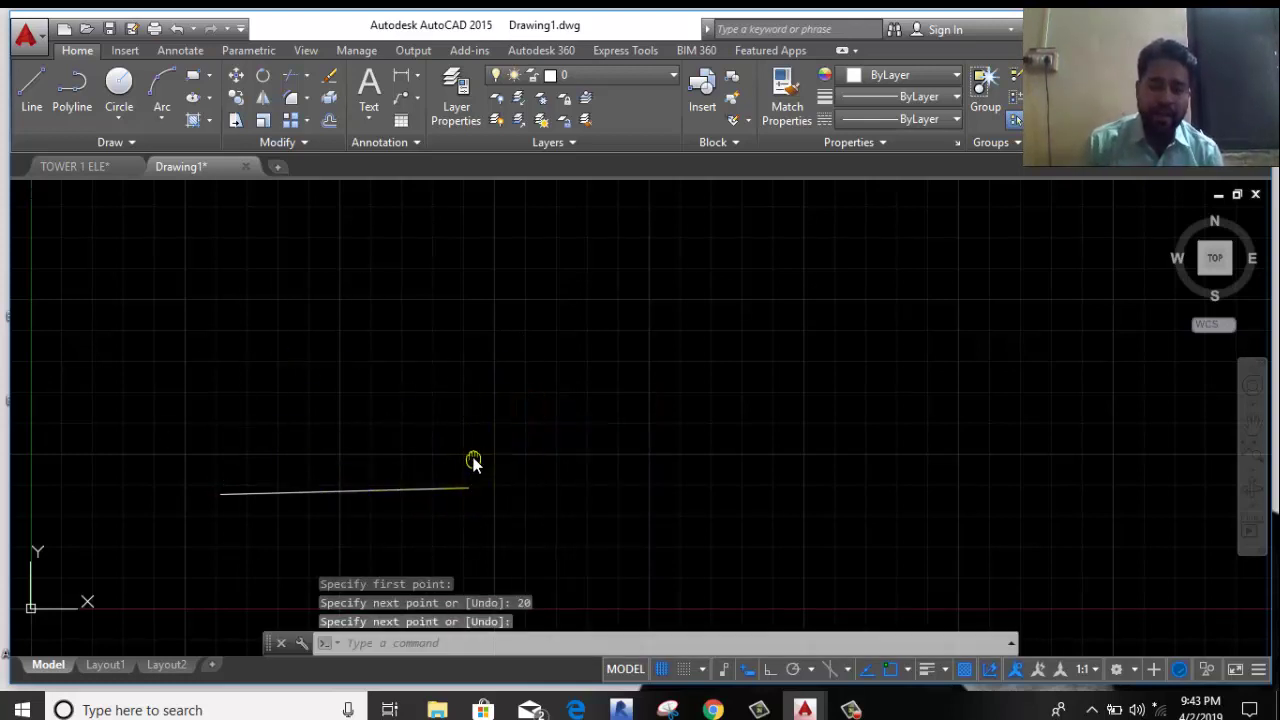
middle_drag(471, 462, 469, 366)
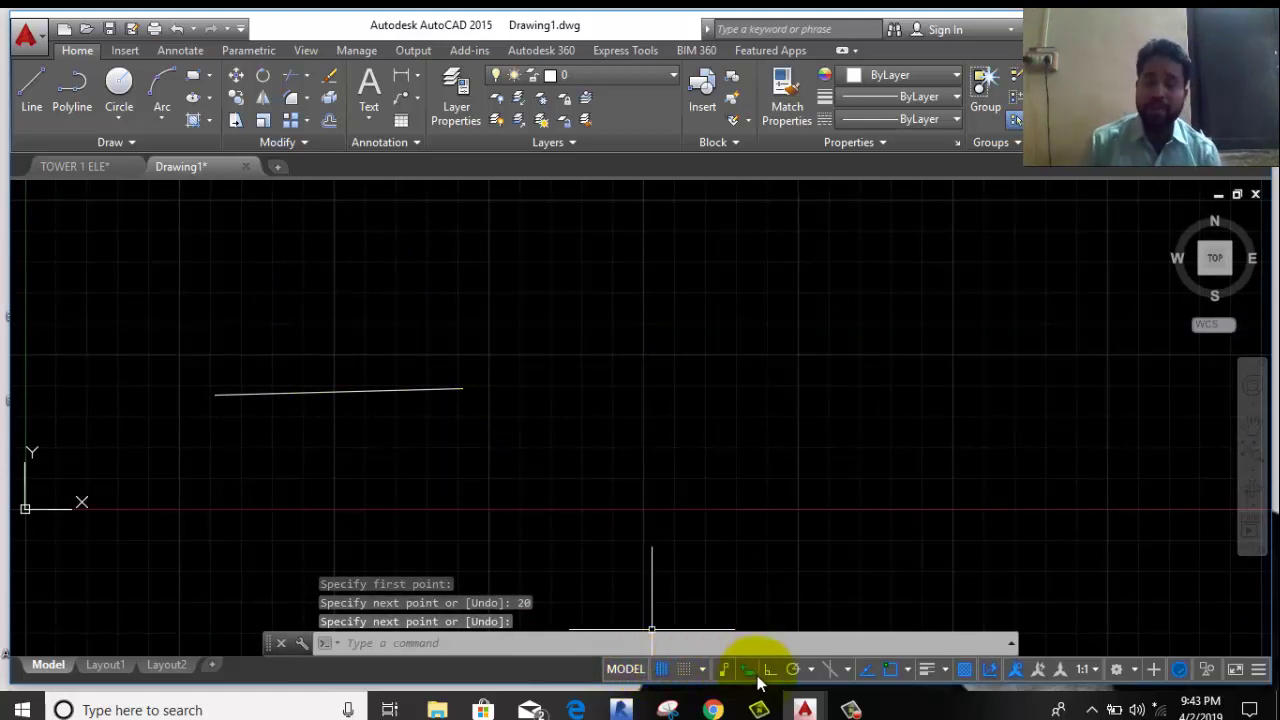
- Turn on Ortho mode with F8
key(F8)
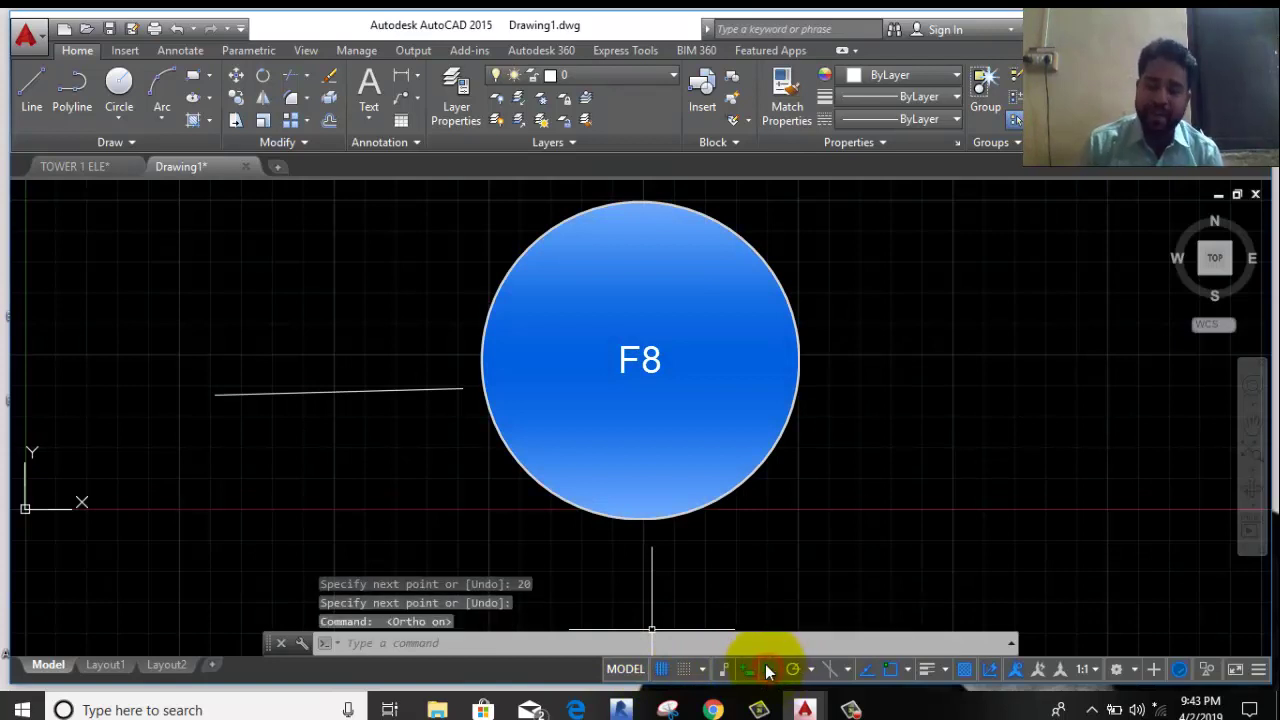
scroll(740, 560, down, 2)
middle_drag(784, 525, 527, 463)
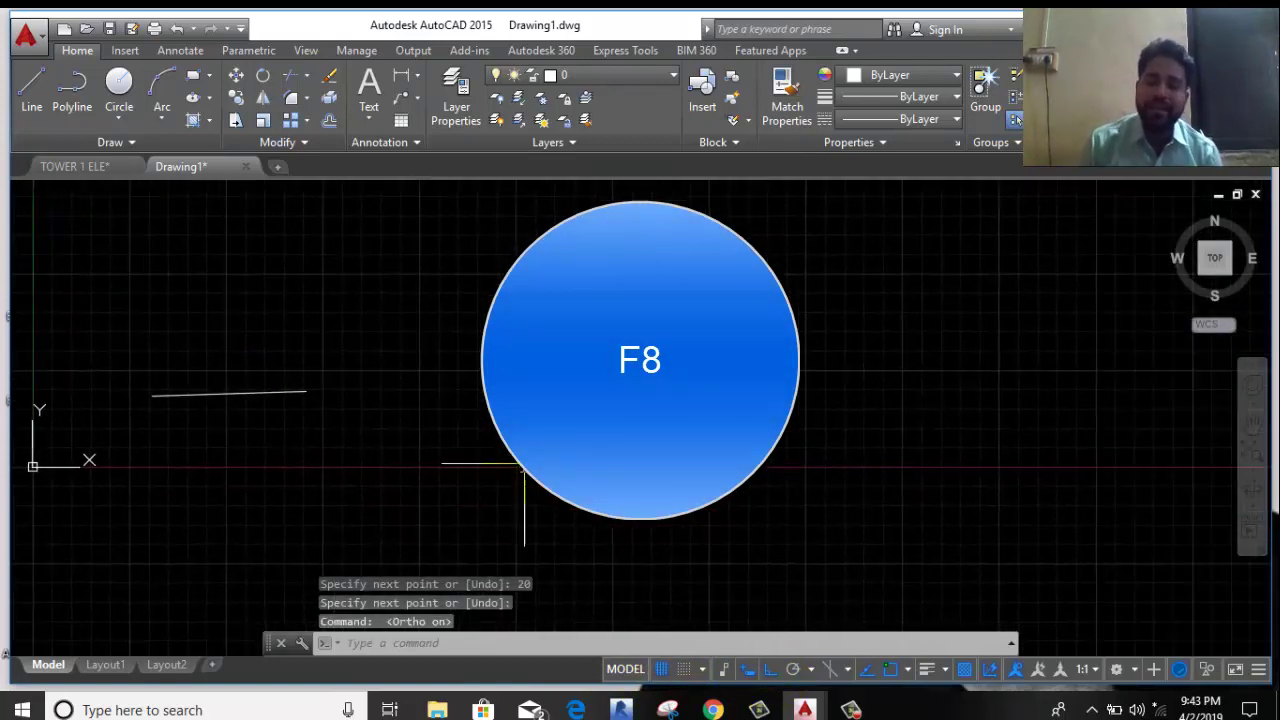
- Draw a horizontal 30-unit line below the first line
click(30, 100)
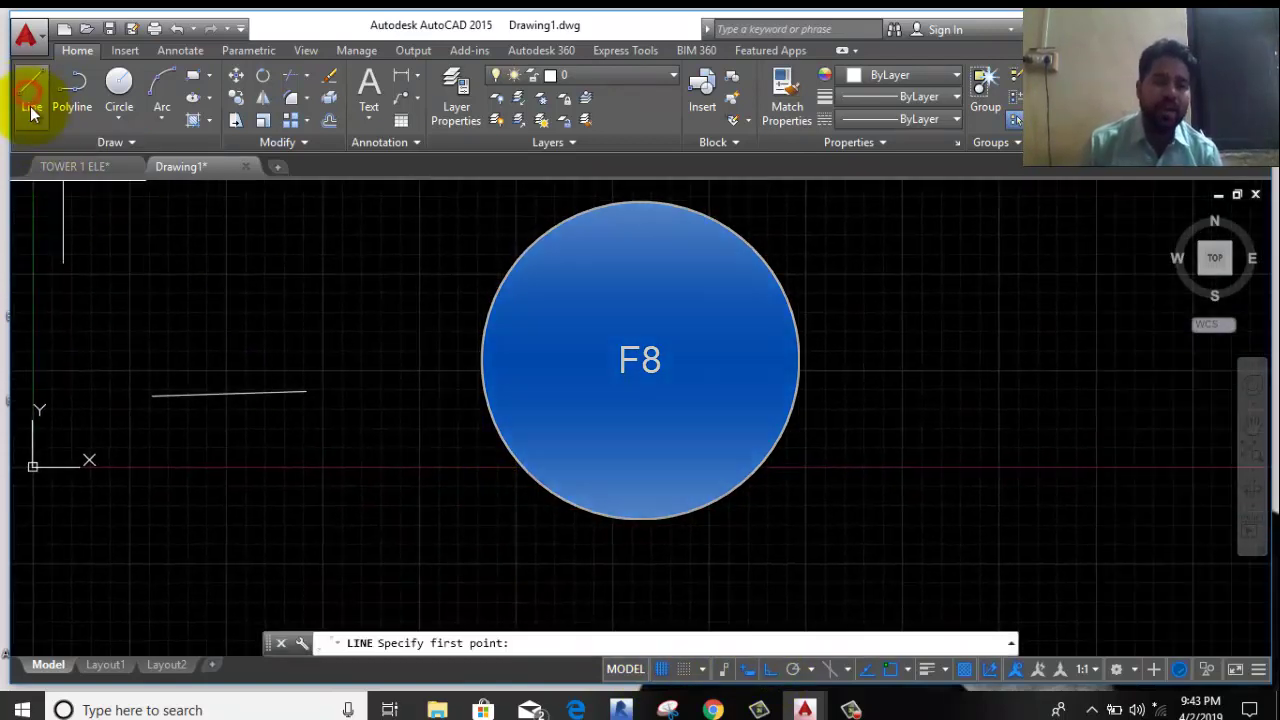
click(336, 450)
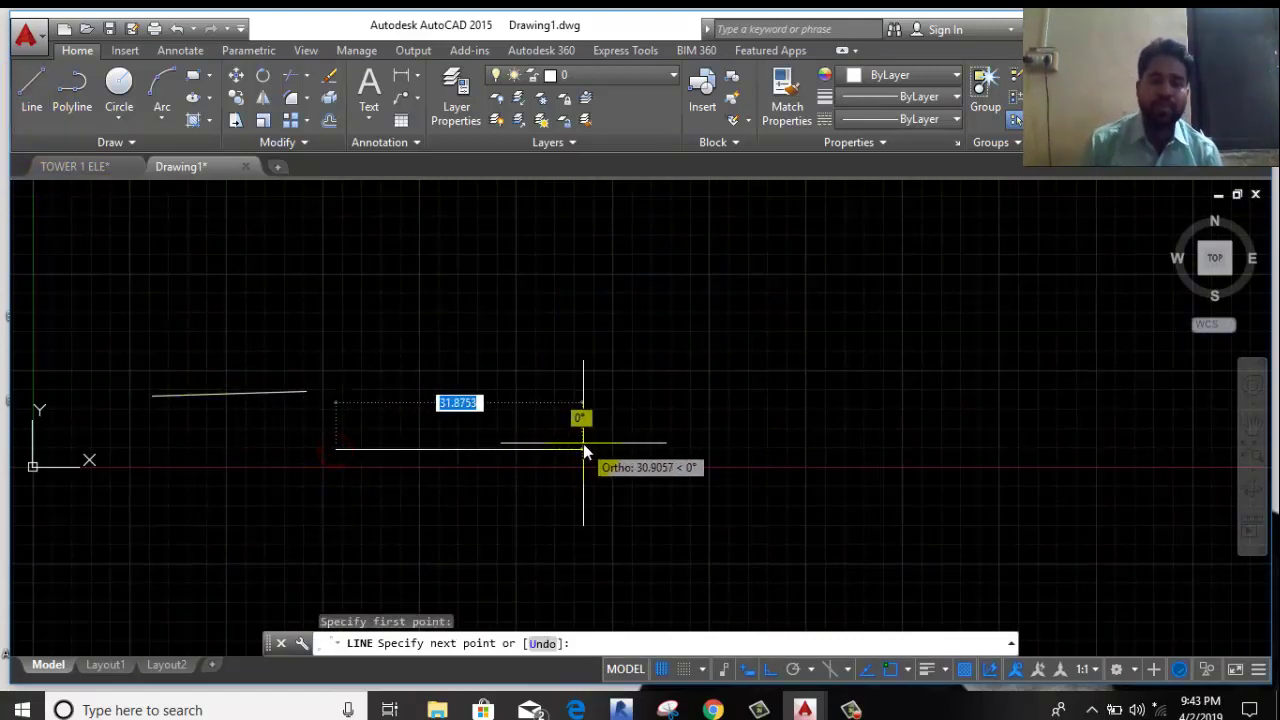
text(30)
key(Return)
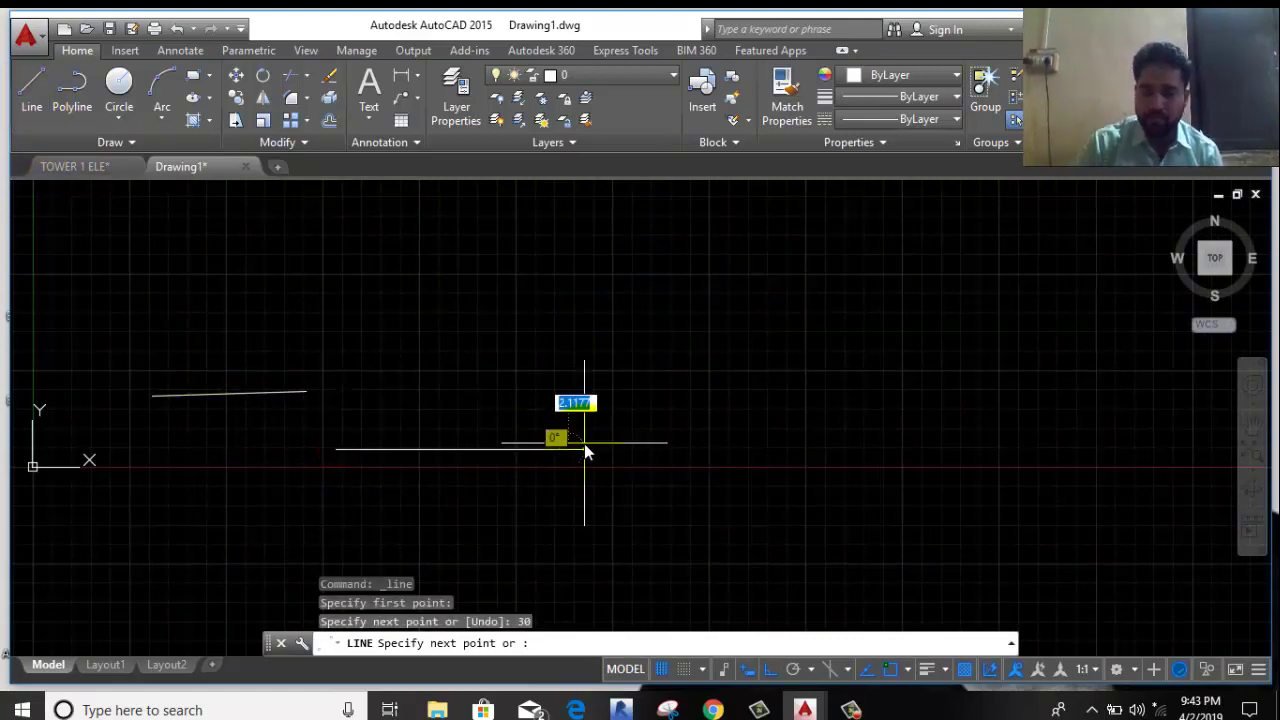
right_click(581, 301)
click(630, 333)
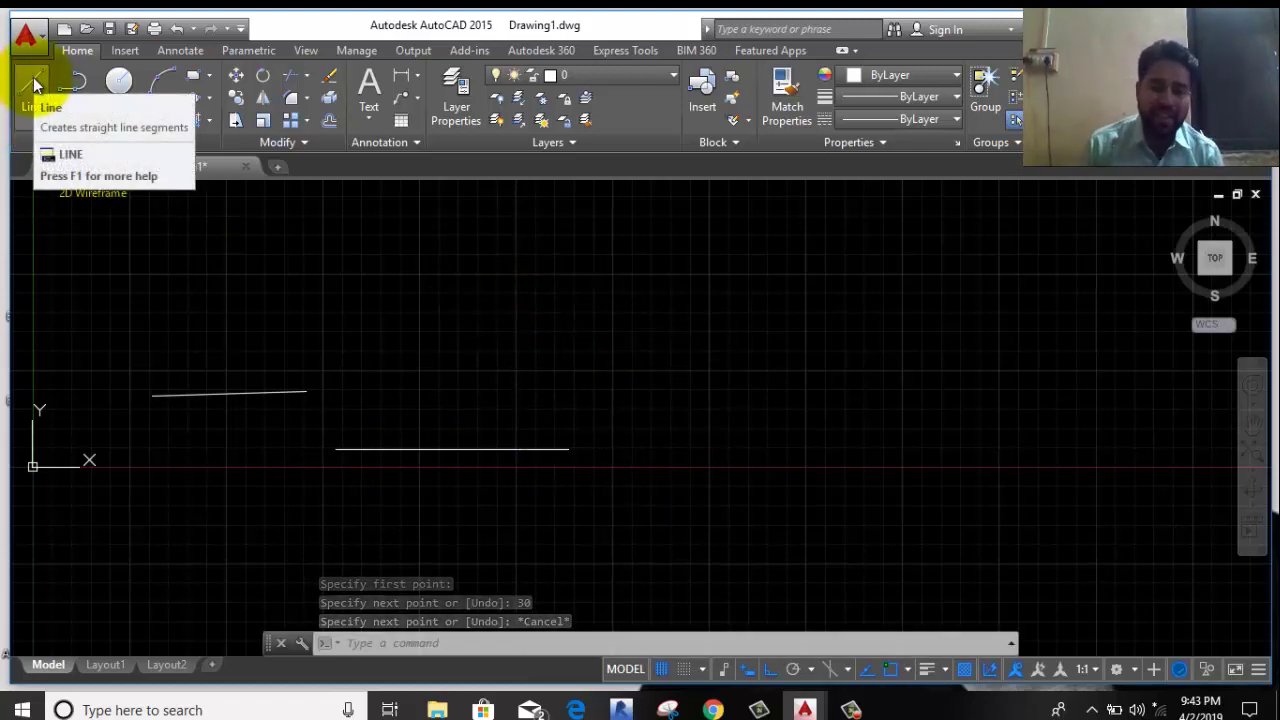
middle_drag(413, 500, 509, 303)
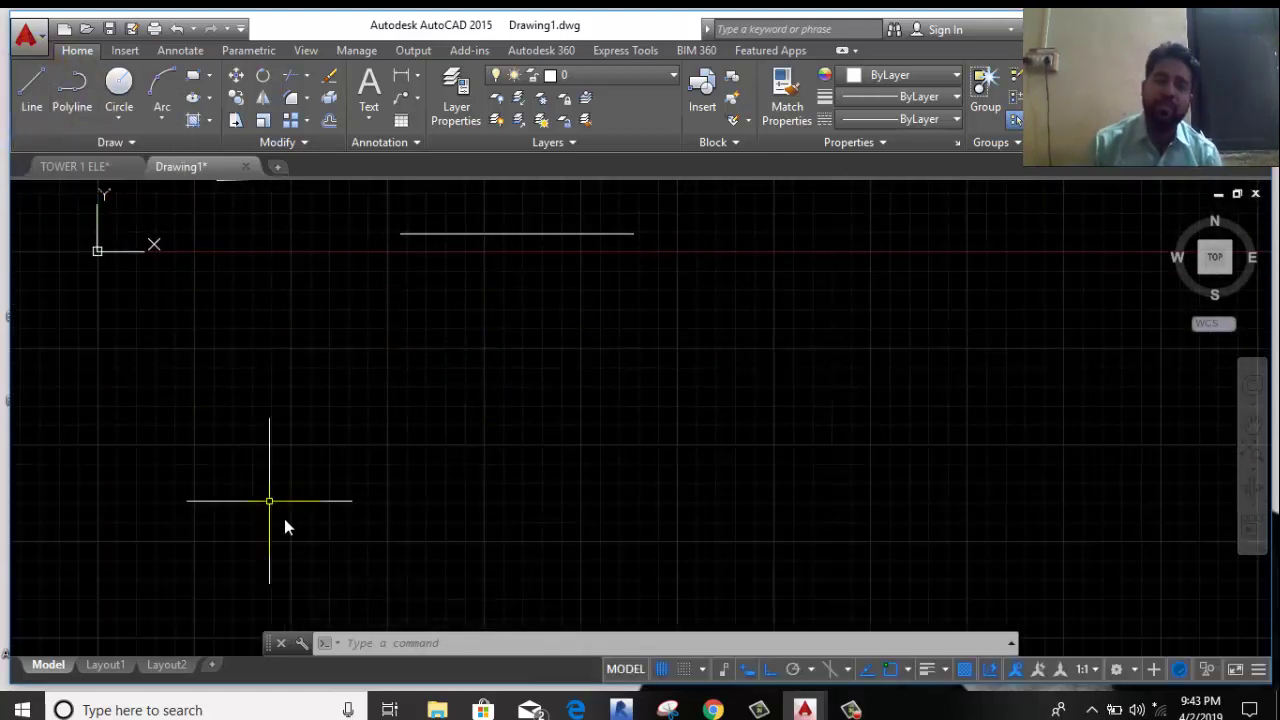
- Start a line with L and draw the rectangle's 40-unit bottom side
text(l)
key(Return)
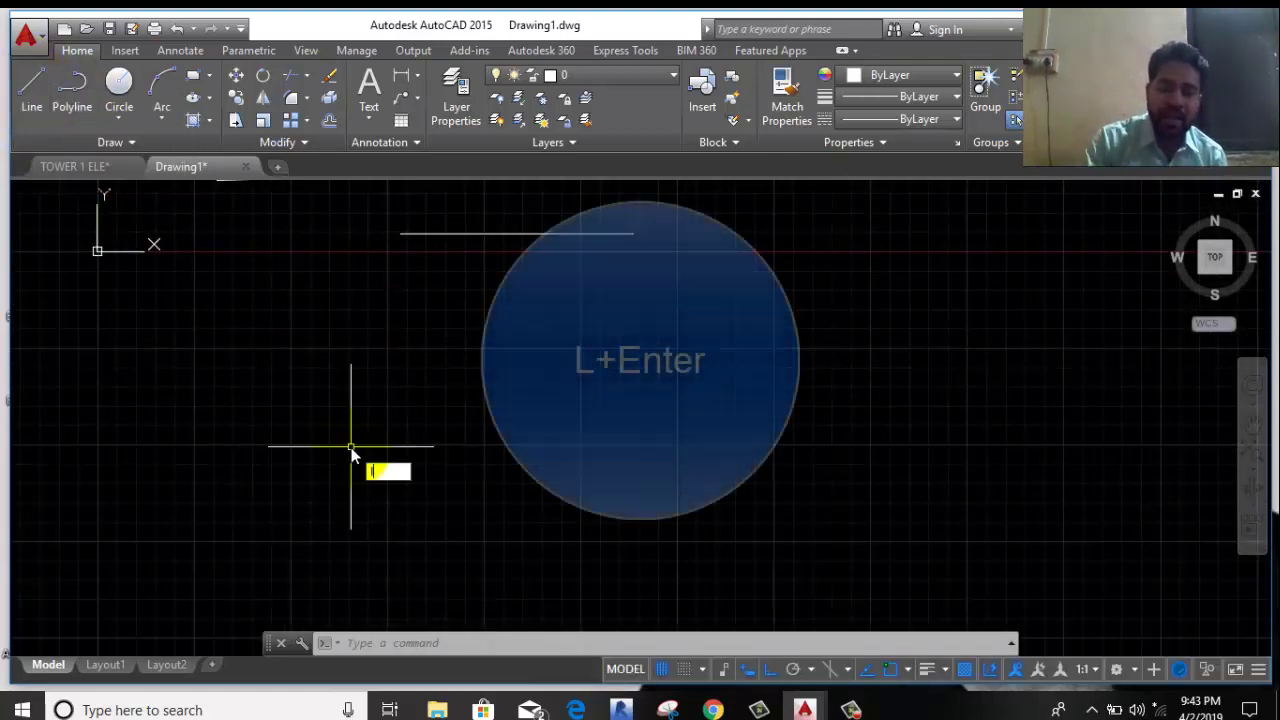
key(Return)
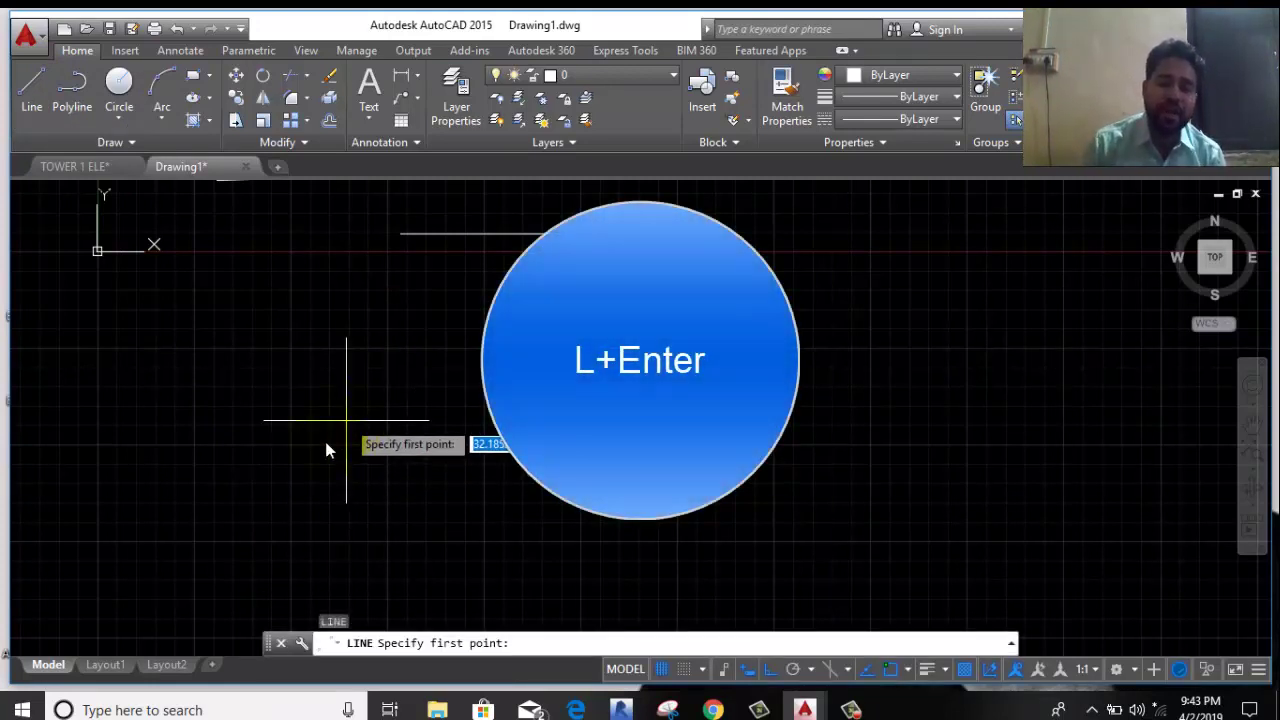
click(320, 449)
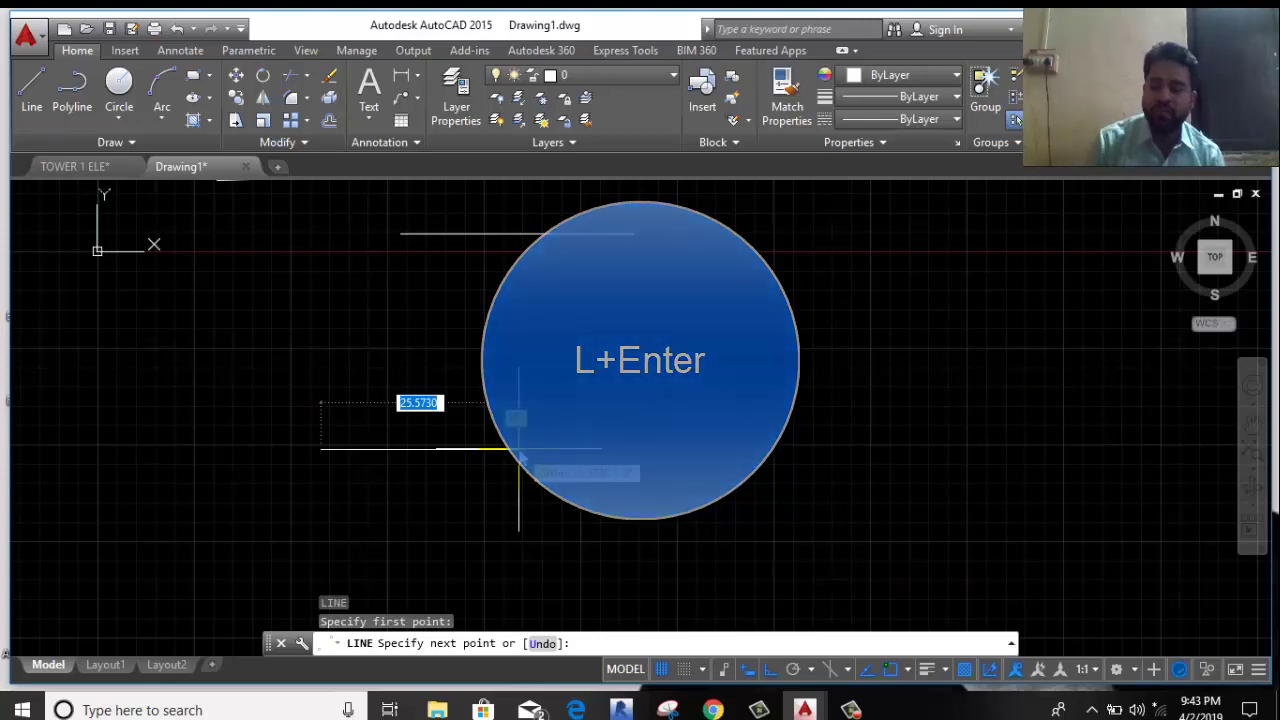
text(40)
key(Return)
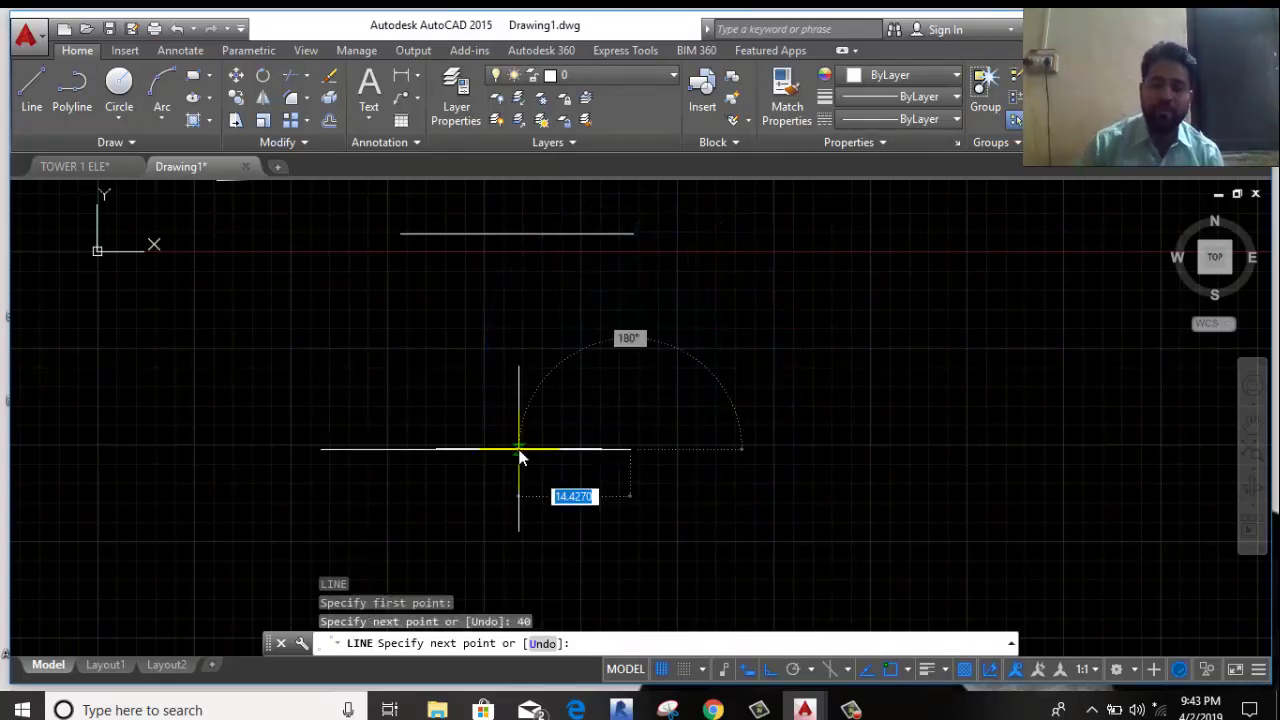
- Add the 20-unit and 40-unit sides and close the rectangle at its start corner
text(2)
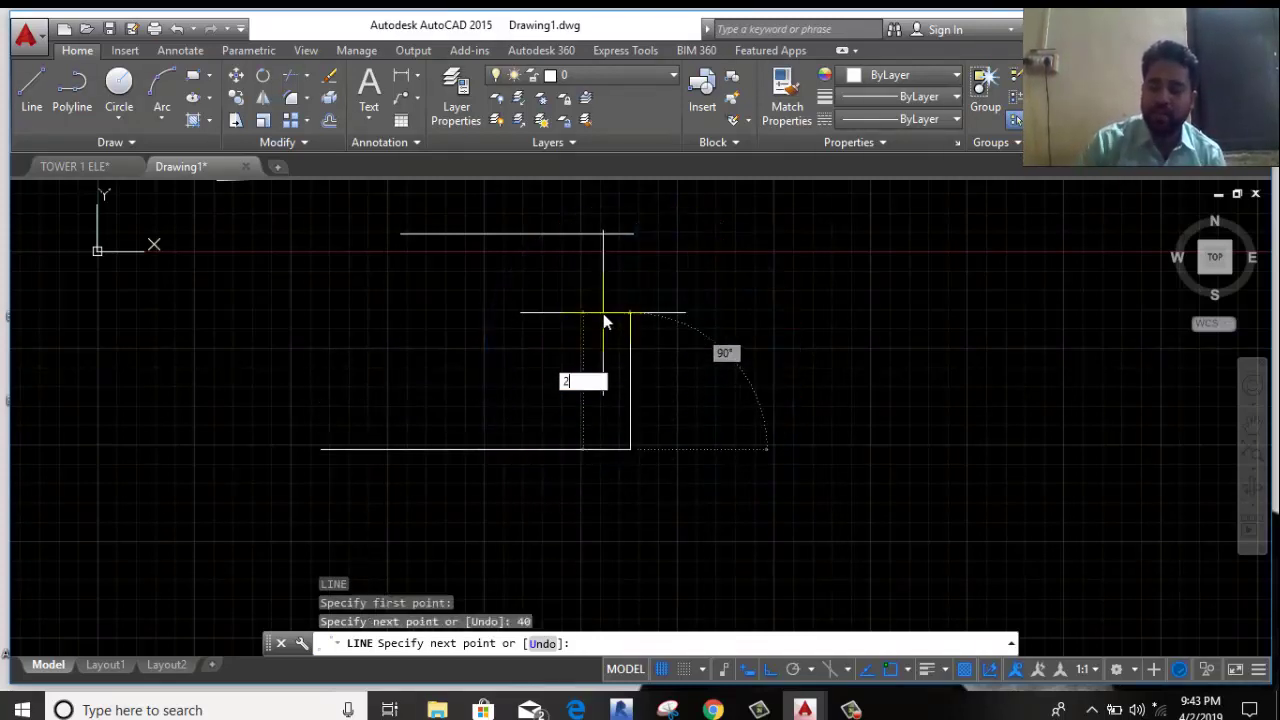
text(0)
key(Return)
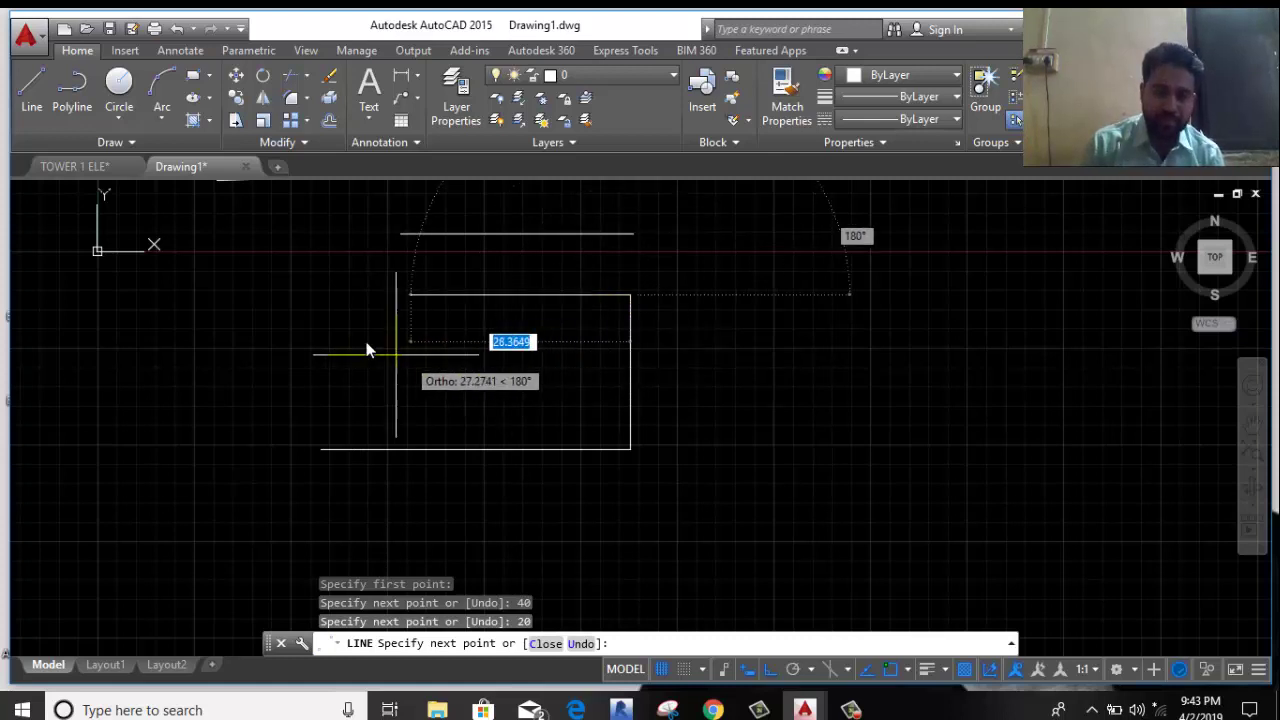
text(4)
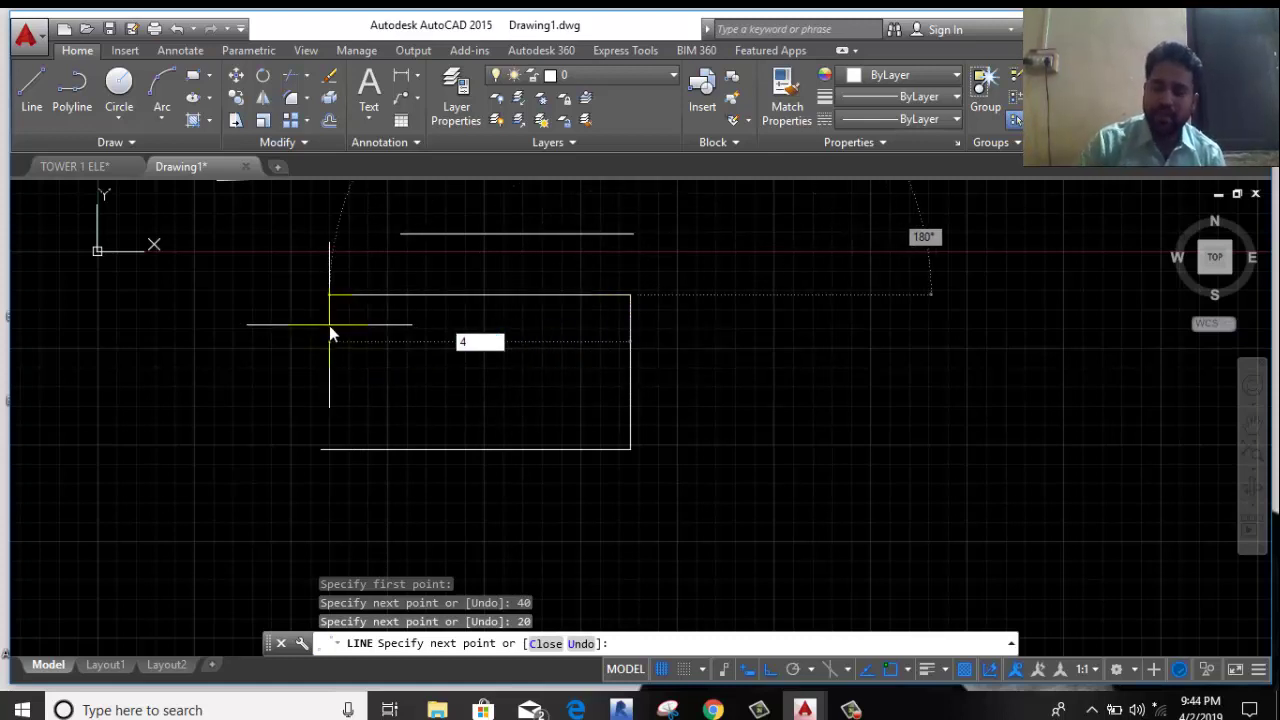
text(0)
key(Return)
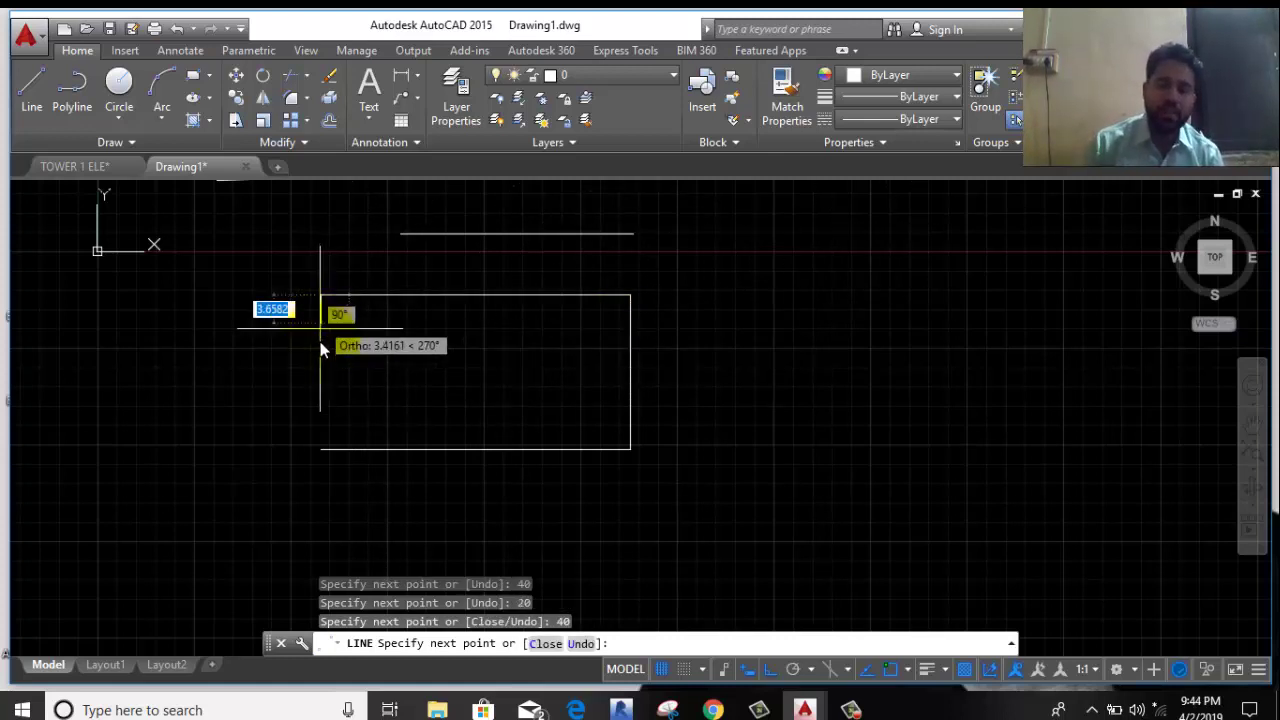
click(320, 452)
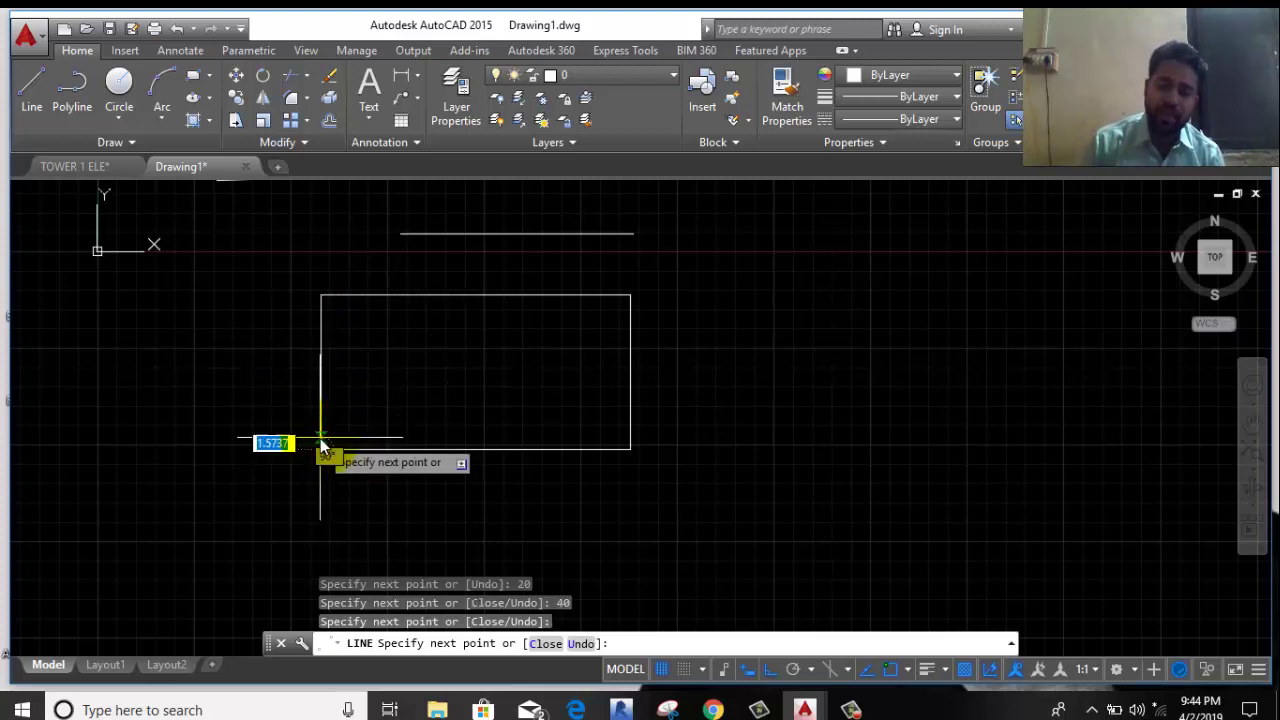
right_click(276, 374)
click(300, 384)
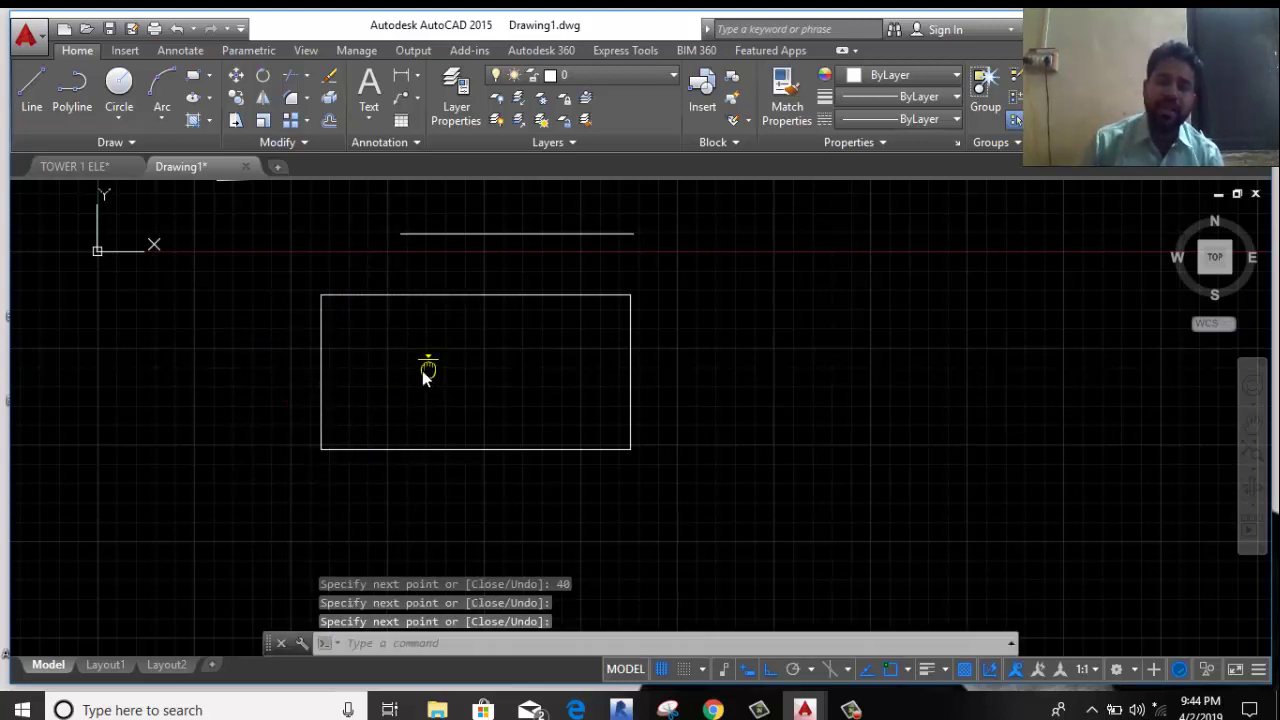
middle_drag(426, 368, 309, 374)
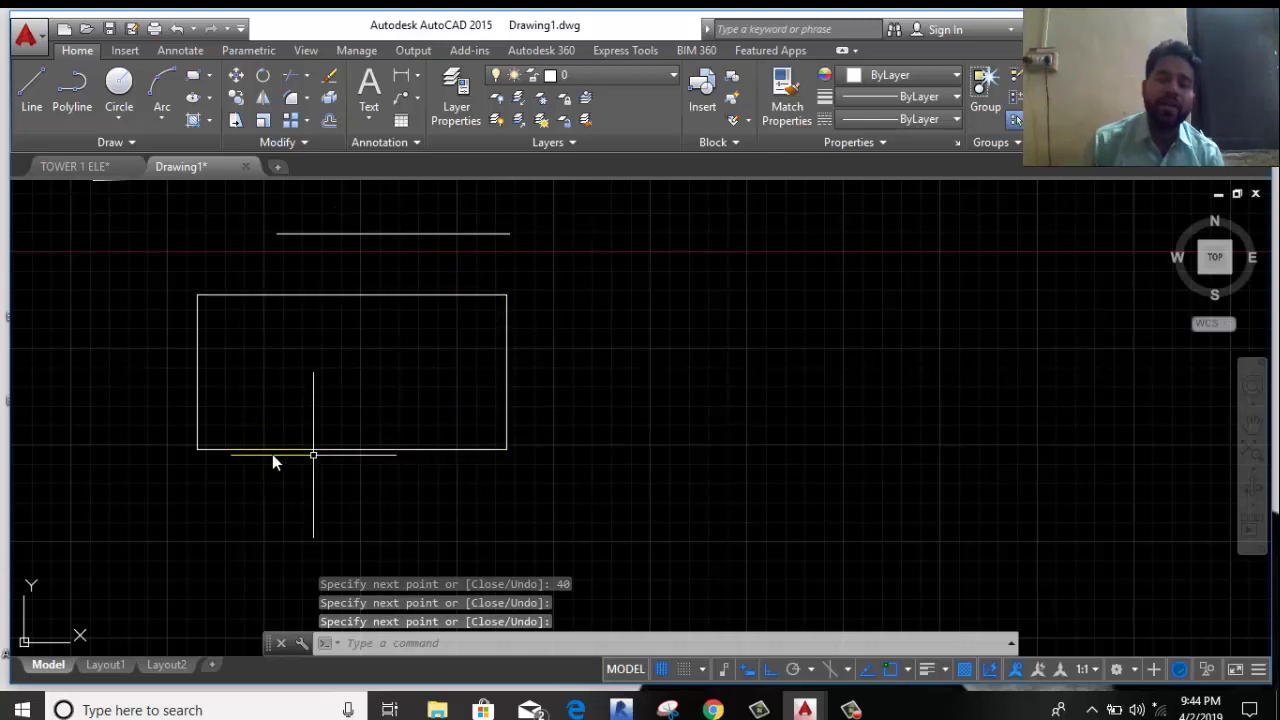
scroll(232, 435, down, 2)
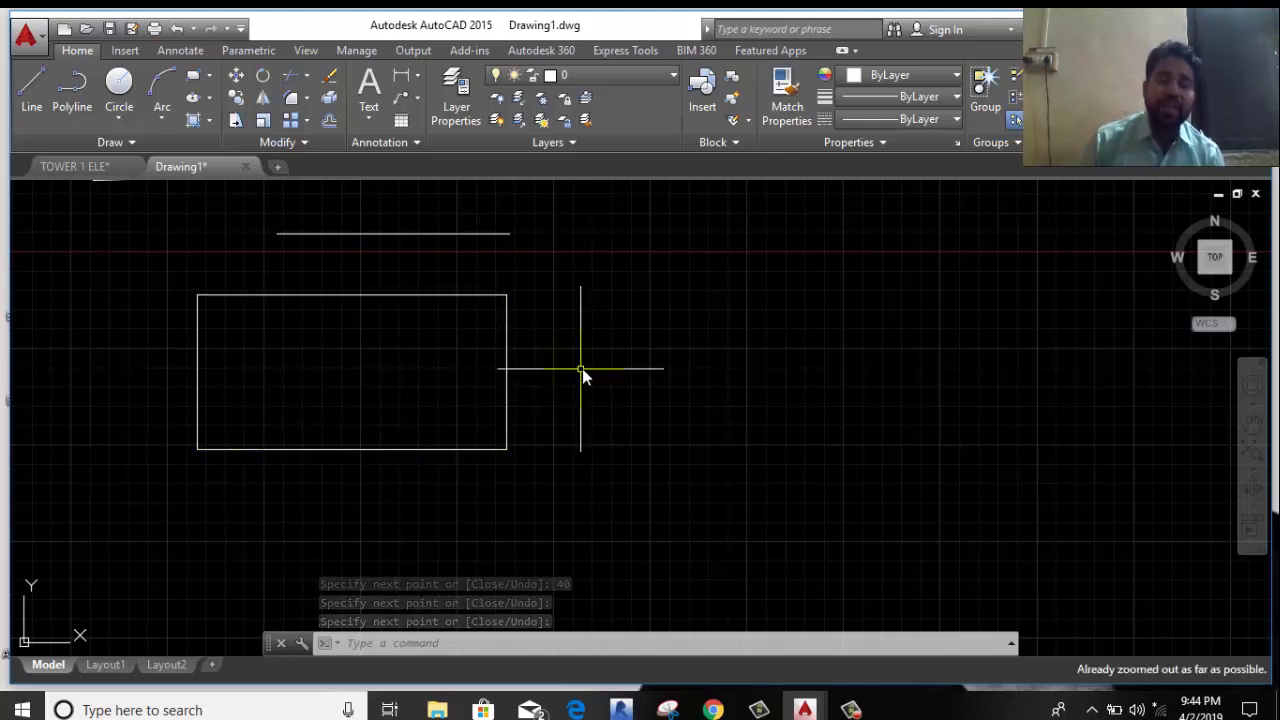
- Hide the ribbon with the RIBBONCLOSE command
middle_drag(583, 371, 539, 401)
text(R)
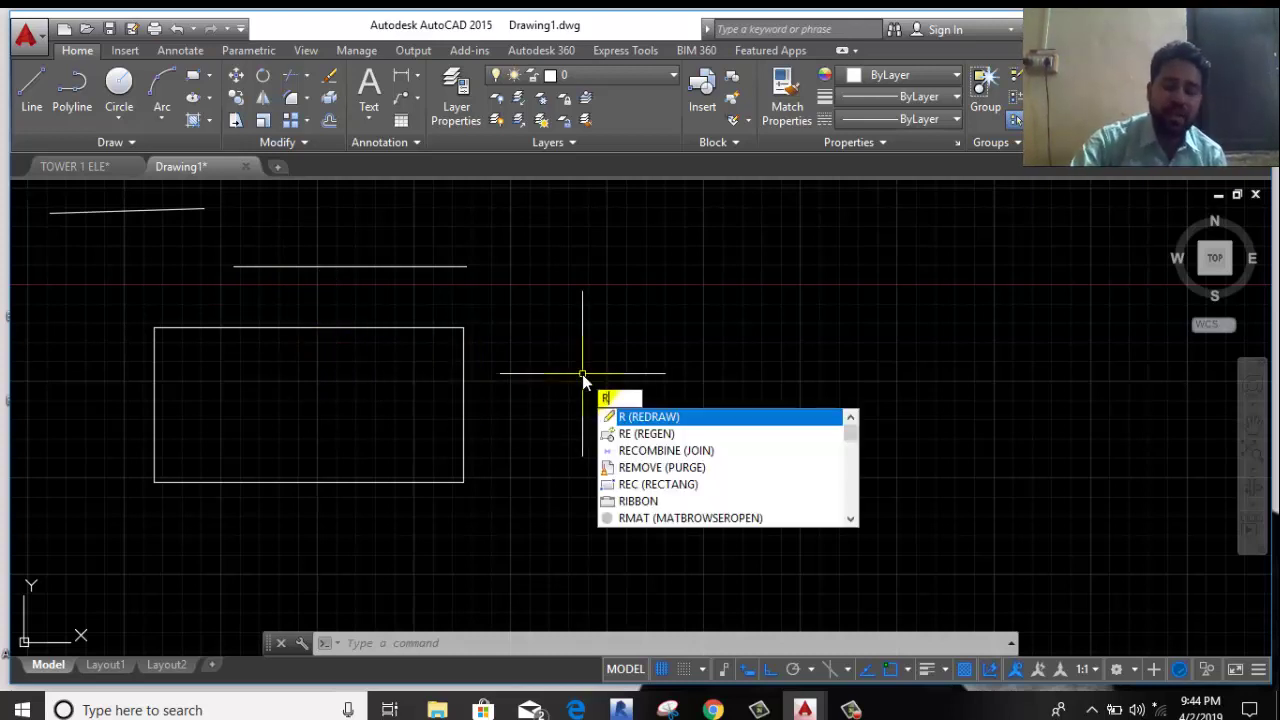
text(ib)
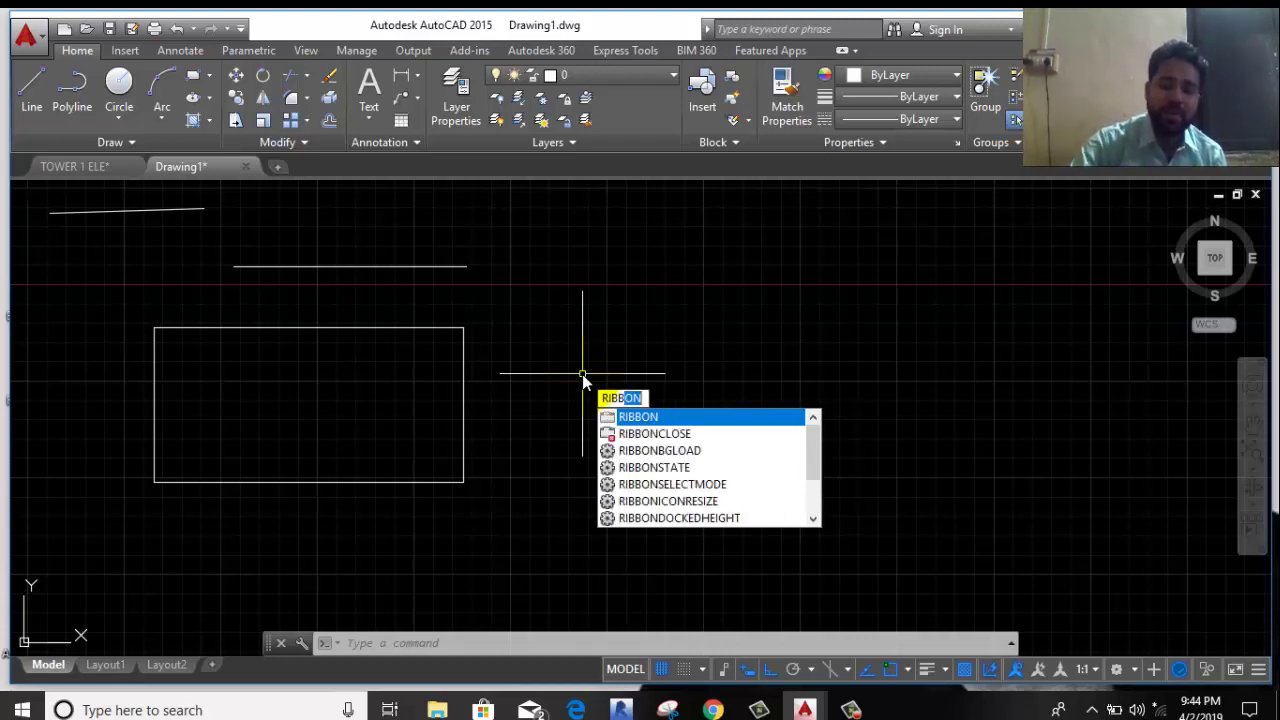
key(Down)
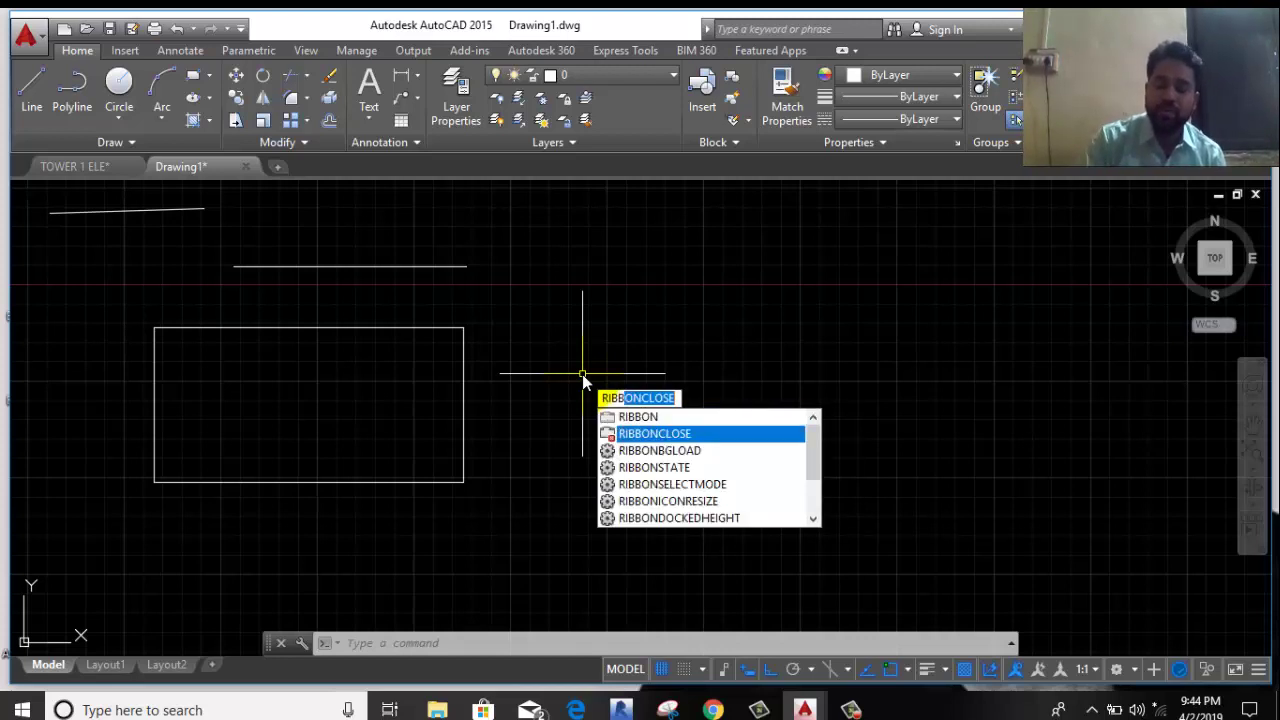
key(Return)
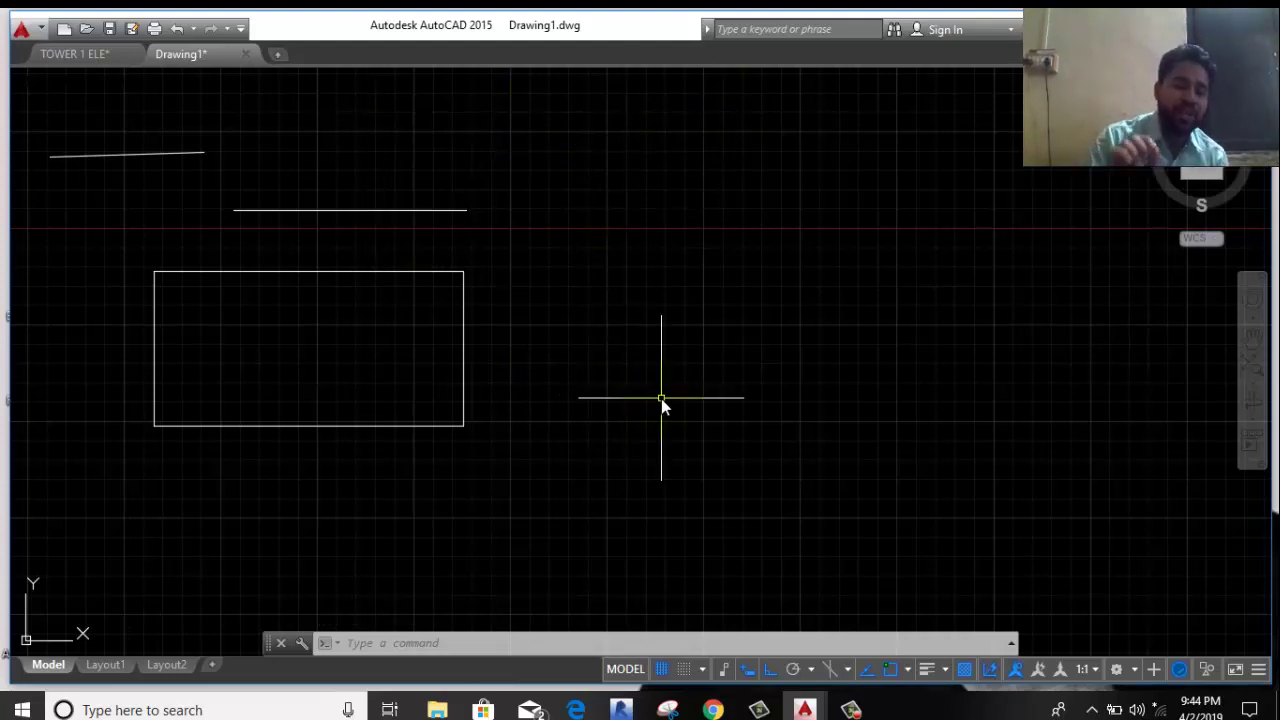
- Draw a closed 40 by 40 square of lines beside the rectangle
key(Return)
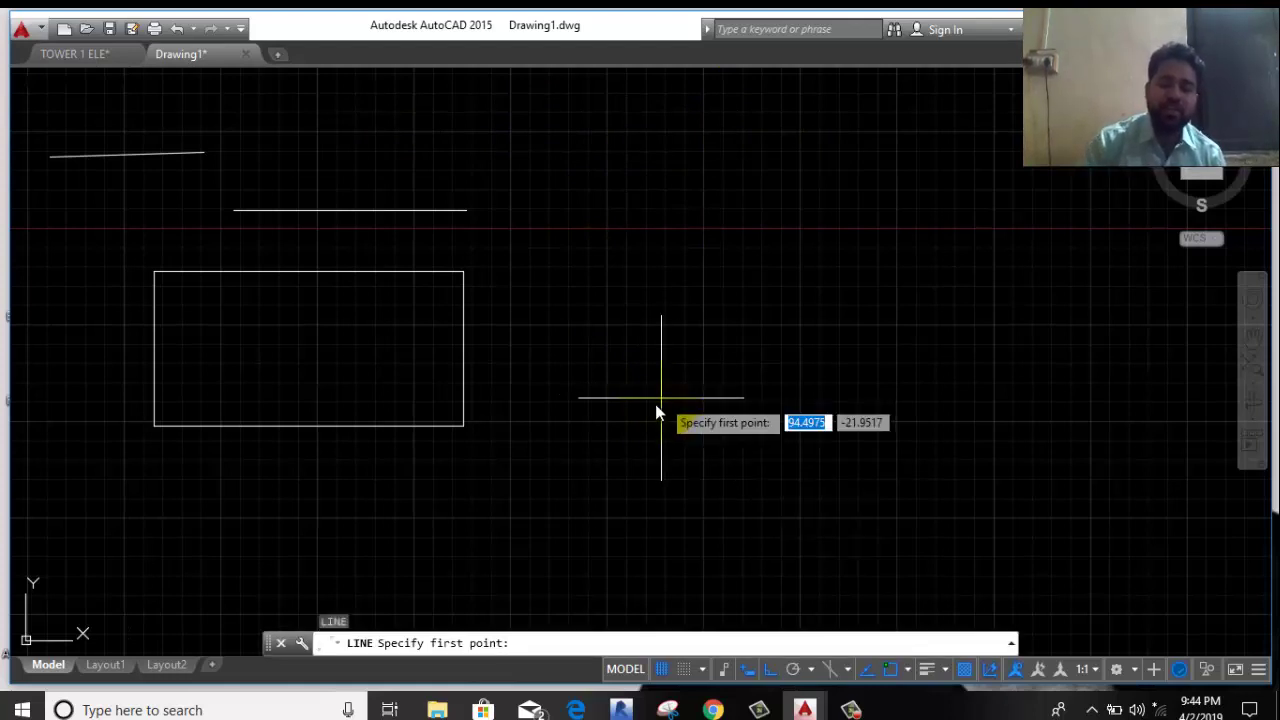
click(595, 430)
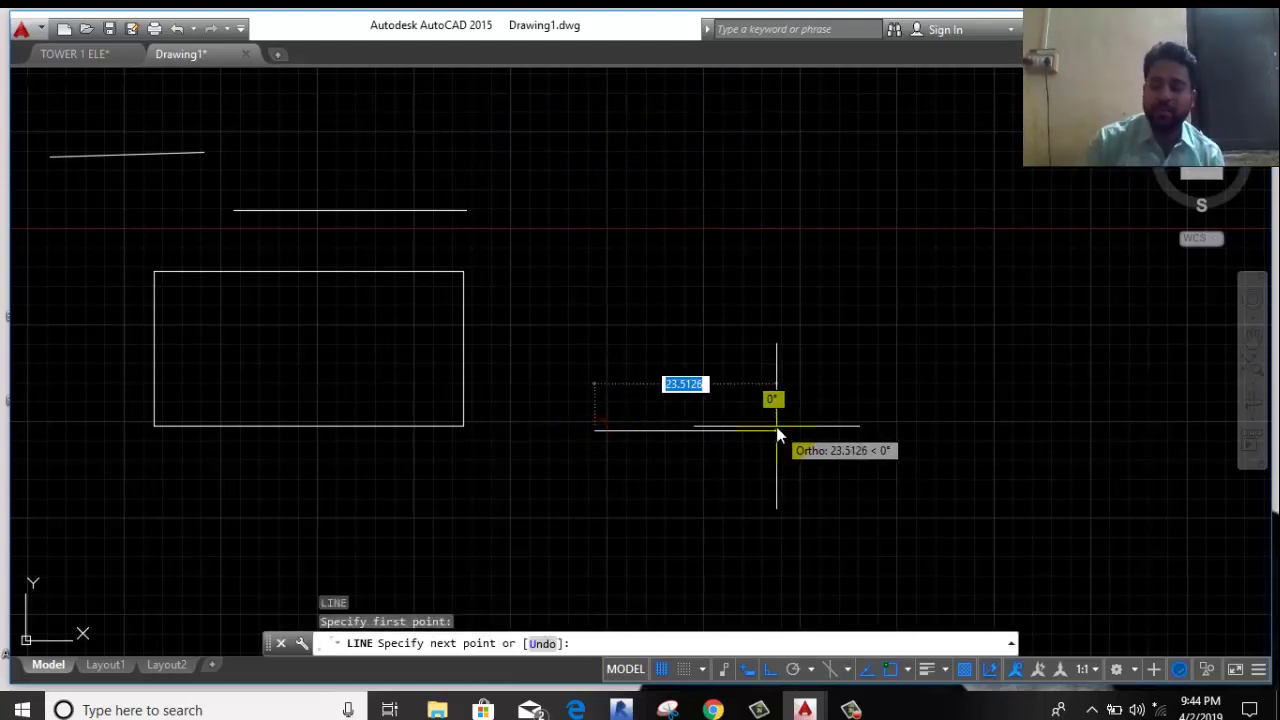
text(40)
key(Return)
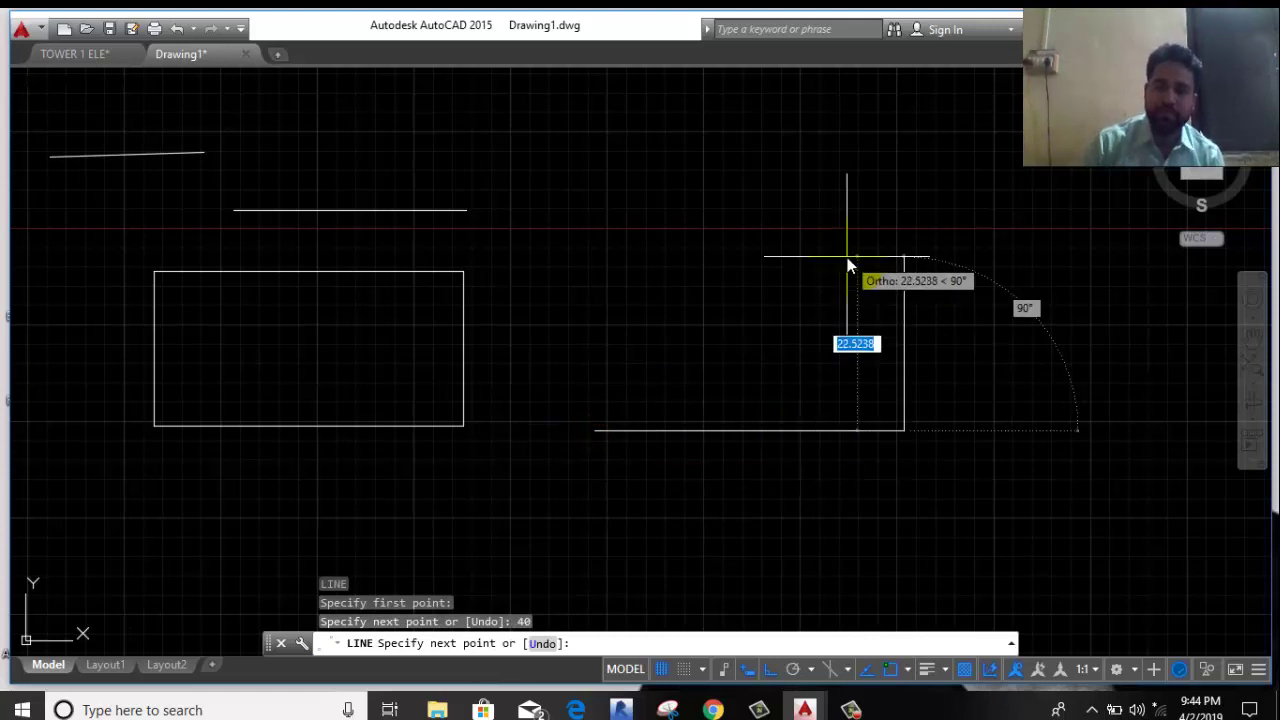
text(40)
key(Return)
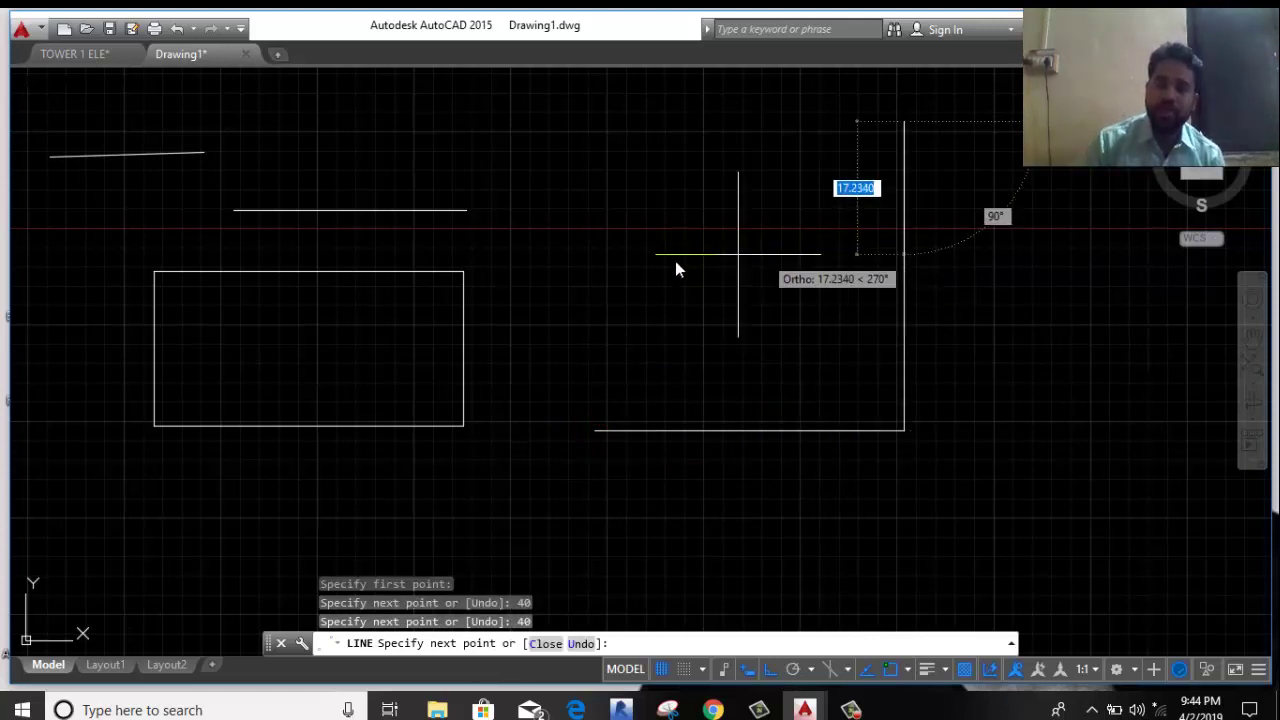
text(40)
key(Return)
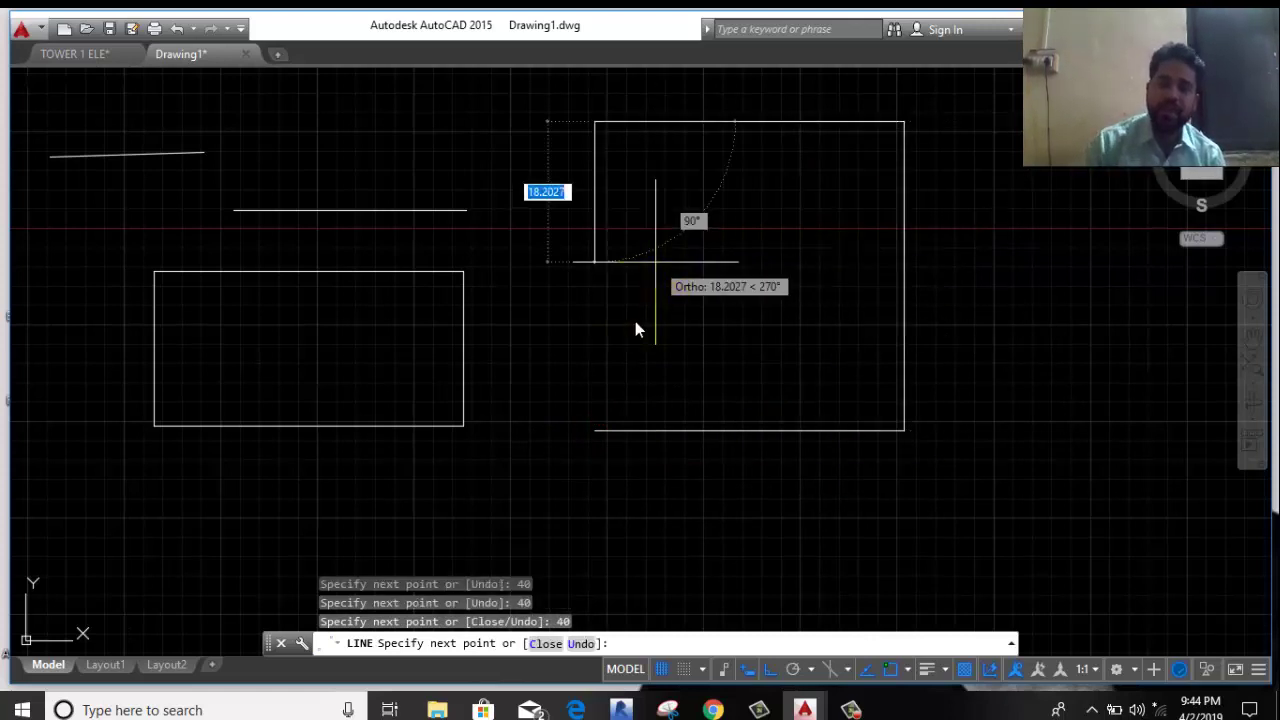
click(595, 432)
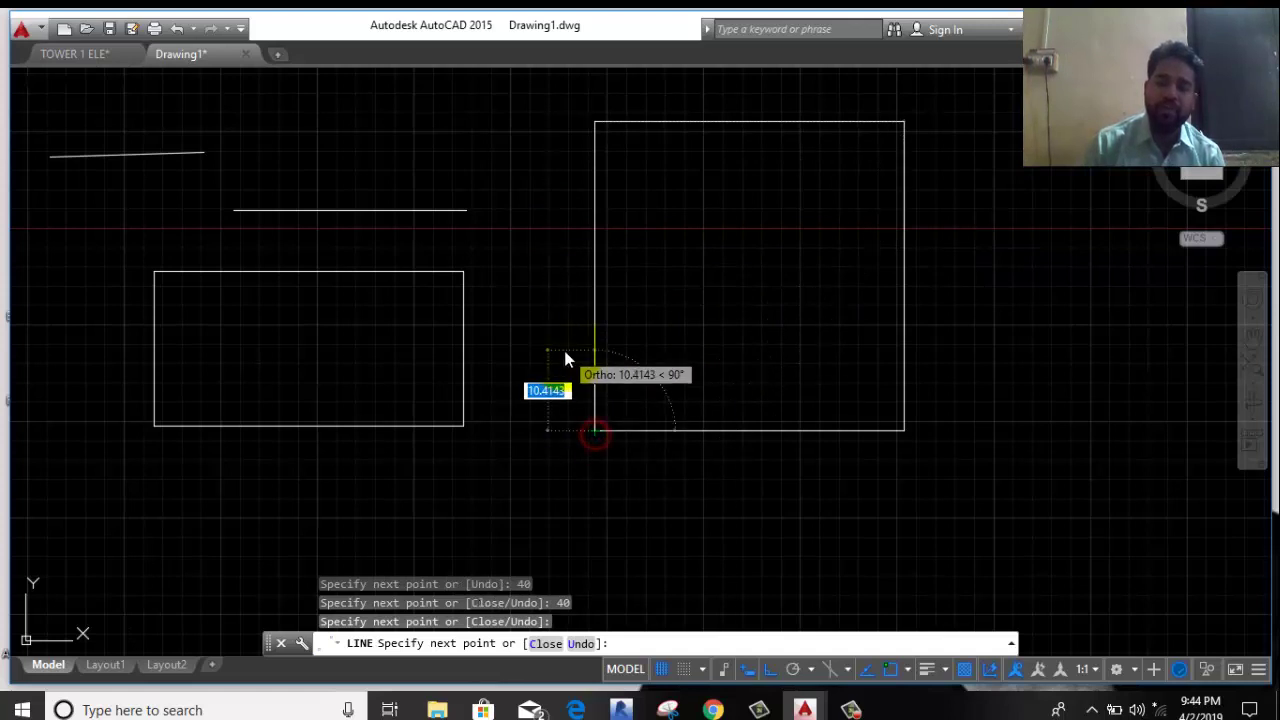
key(Return)
mouse_move(757, 297)
middle_down()
mouse_move(712, 345)
mouse_move(580, 390)
middle_up()
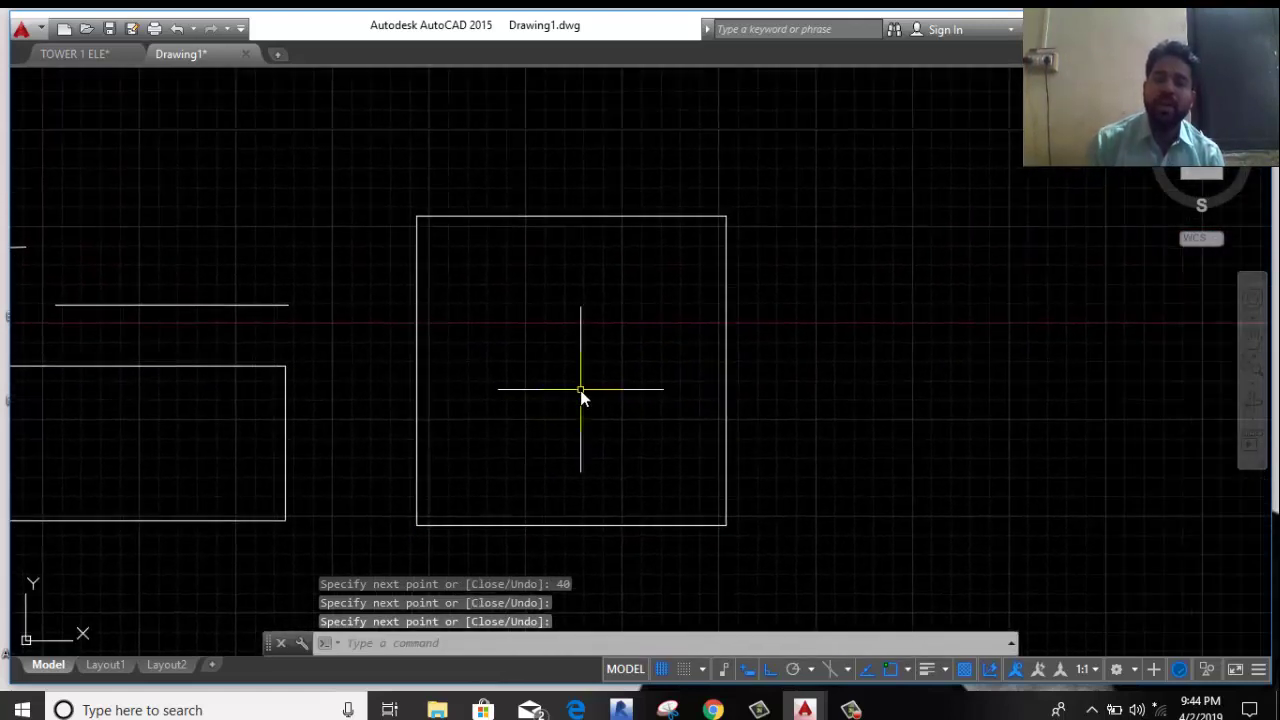
- Restore the ribbon with the RIBBON command
text(R)
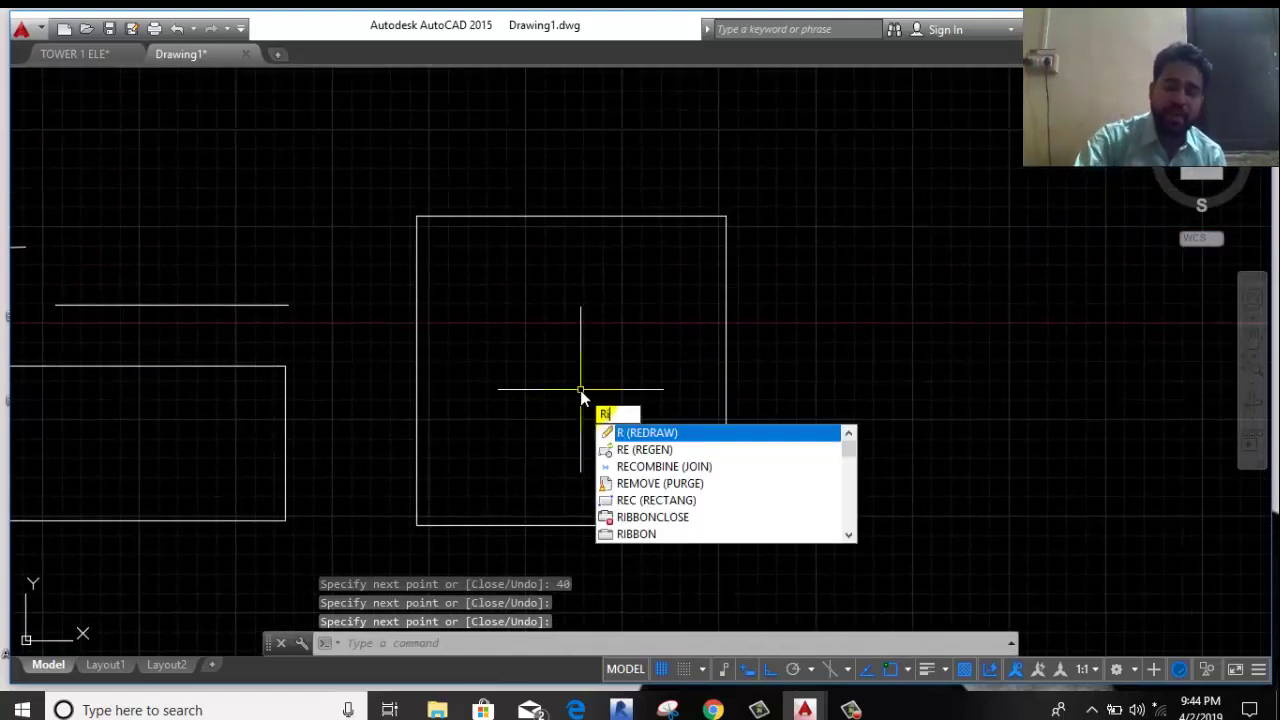
text(I)
key(Down)
key(Return)
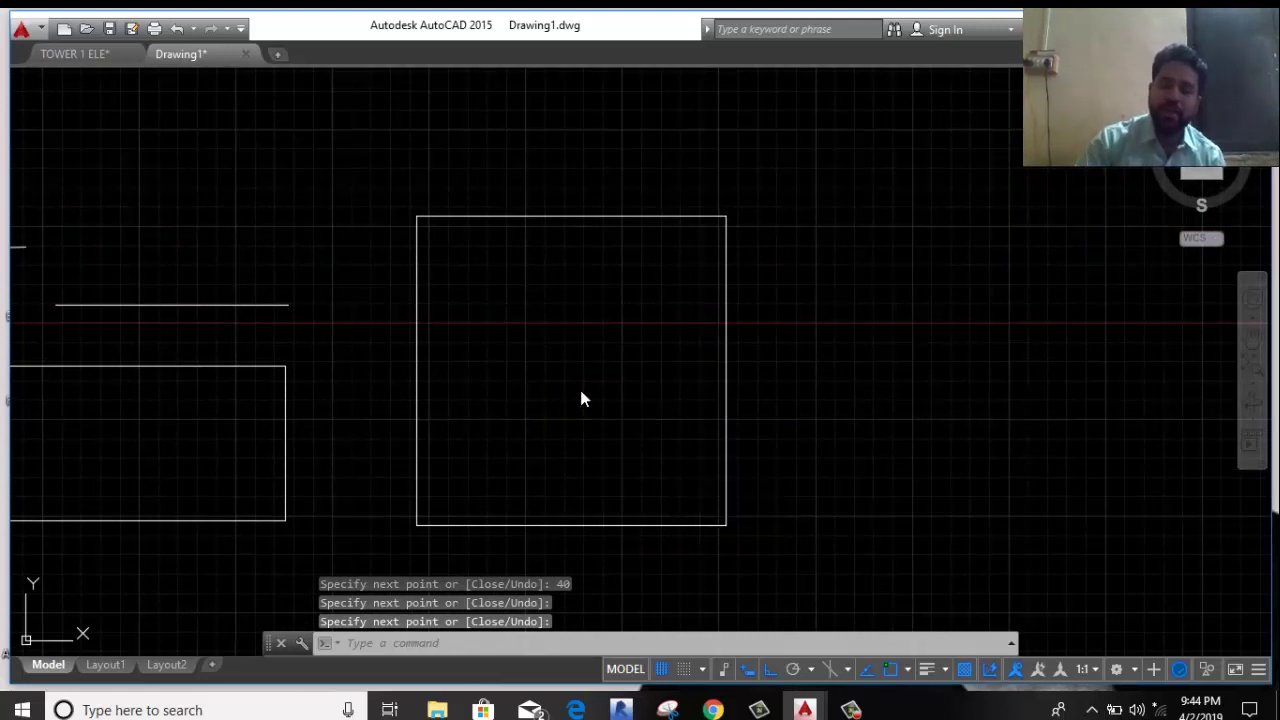
- Draw a polyline with three 50-unit sides and close it into a square
scroll(584, 398, down, 2)
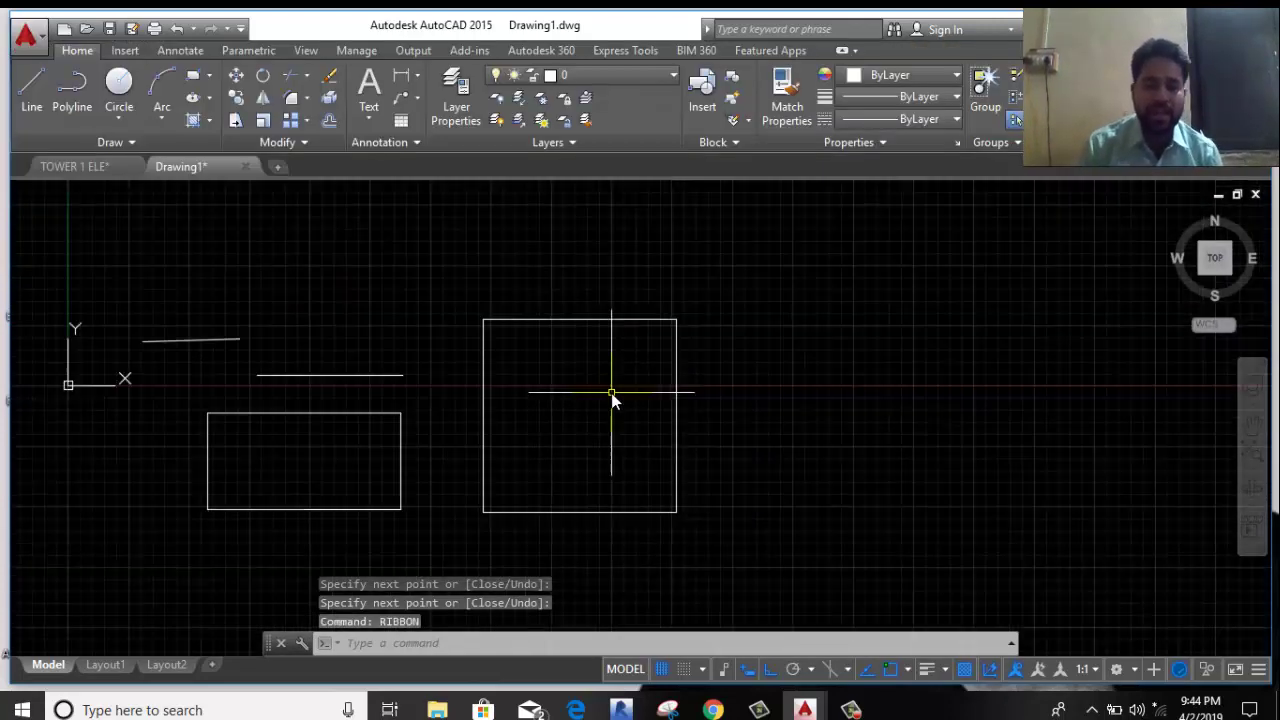
middle_drag(849, 443, 629, 420)
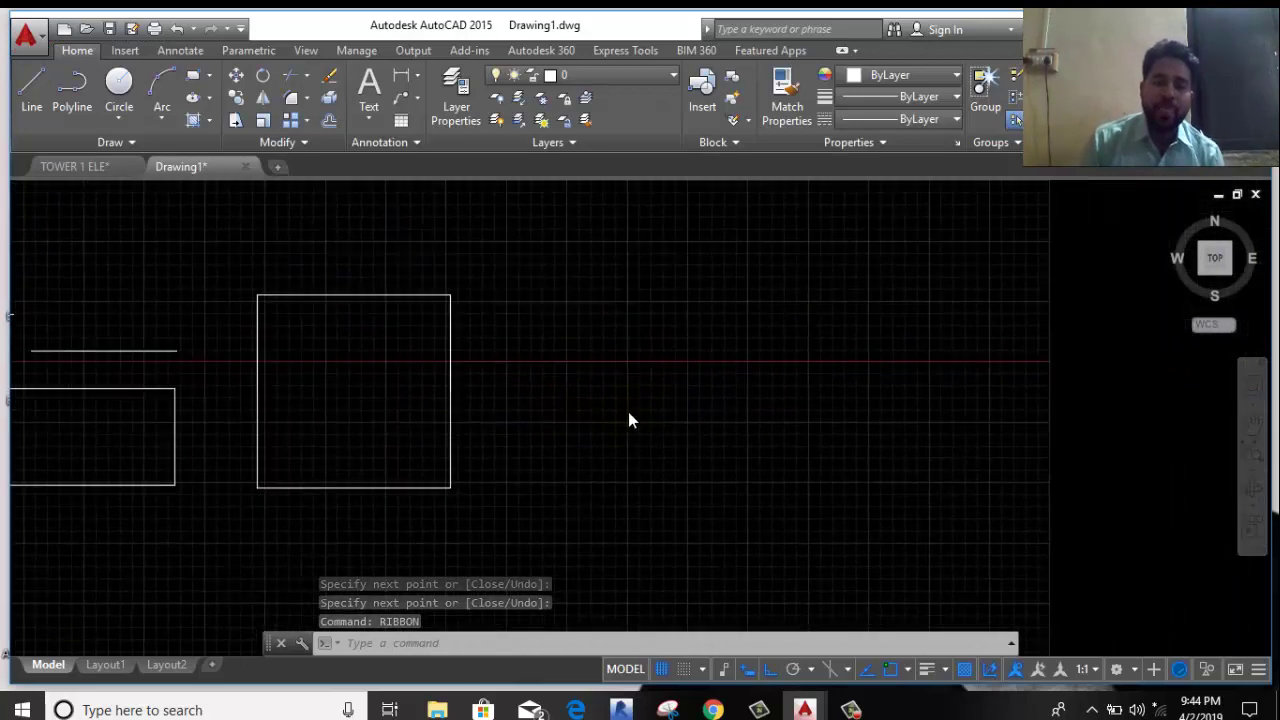
click(80, 81)
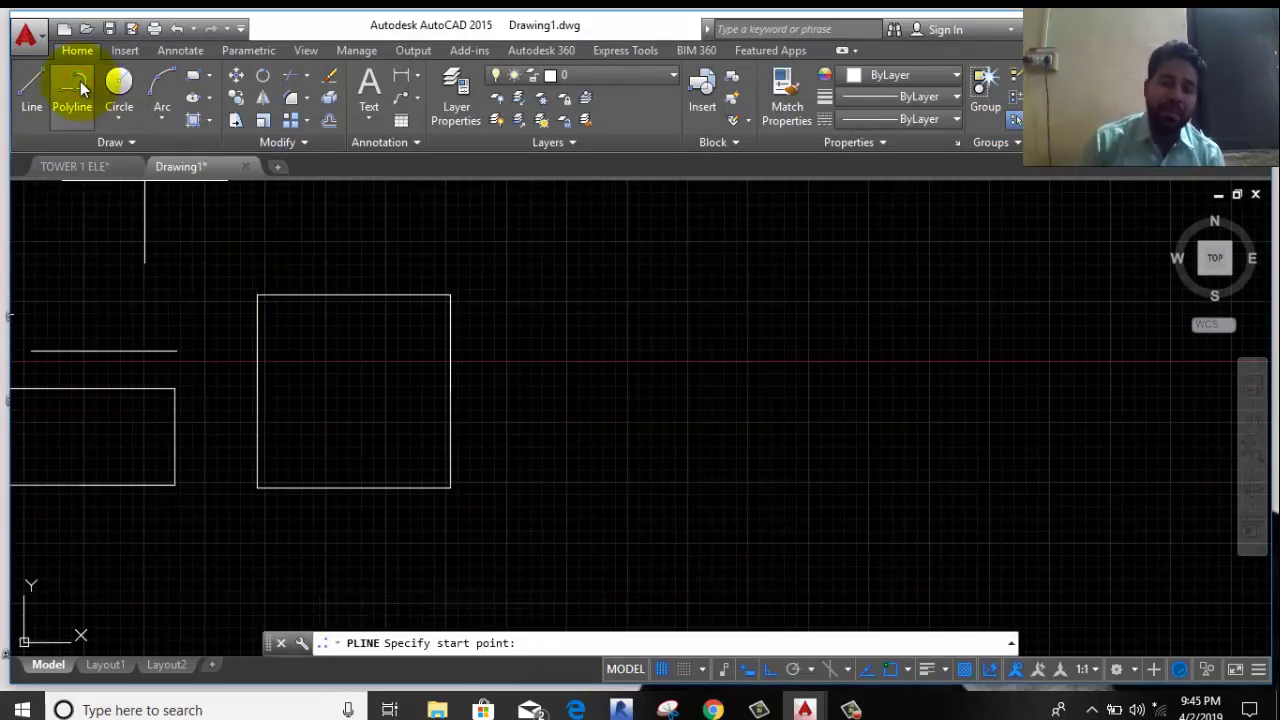
click(551, 496)
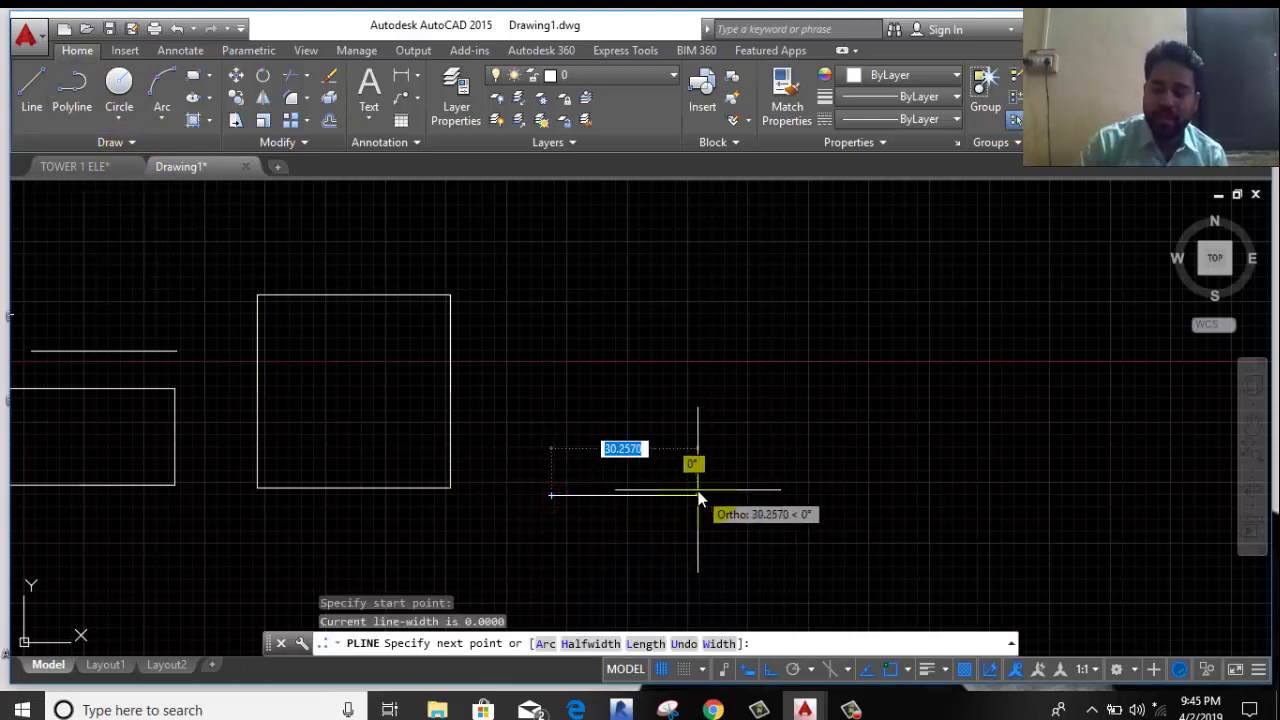
text(50)
key(Return)
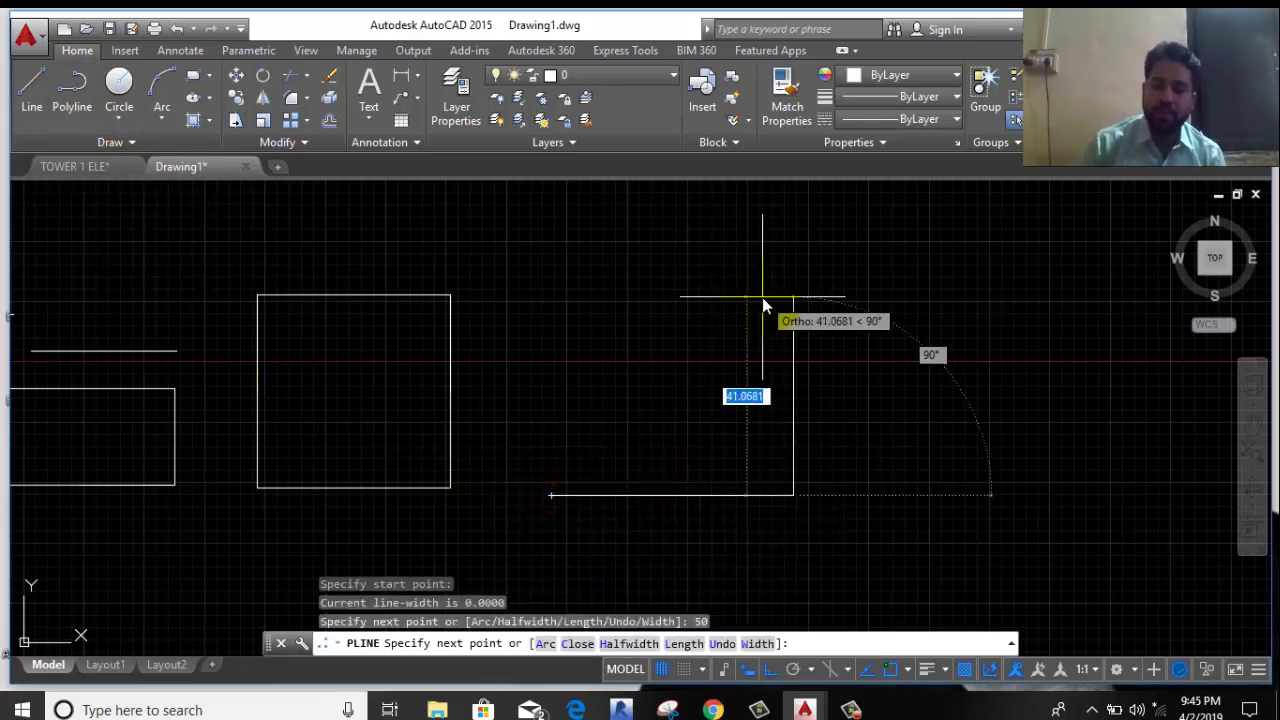
text(50)
key(Return)
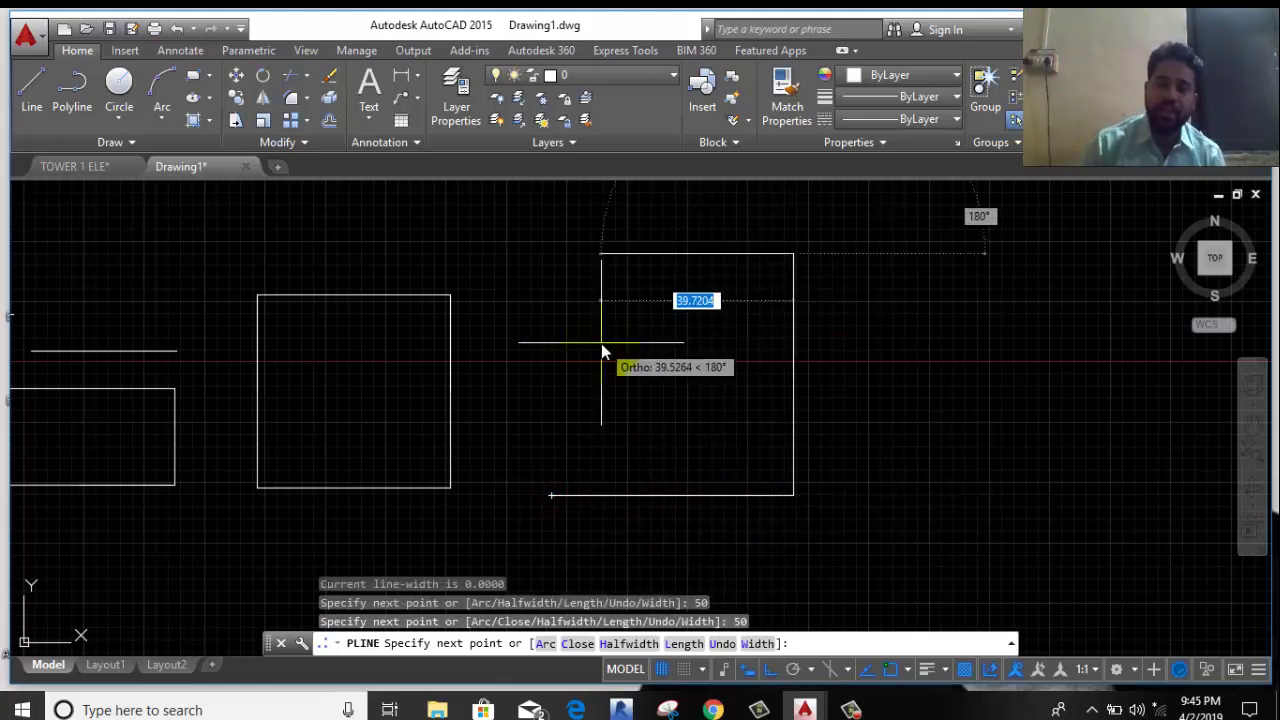
text(50)
key(Return)
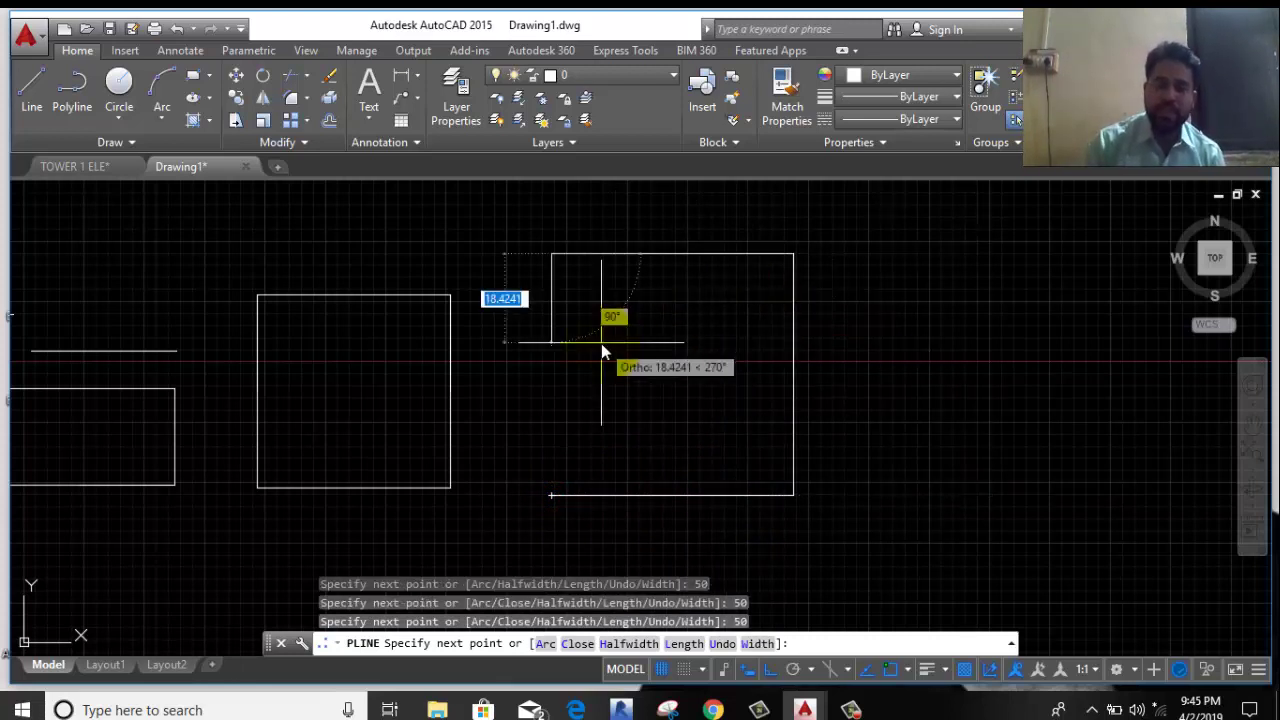
right_click(500, 353)
click(543, 365)
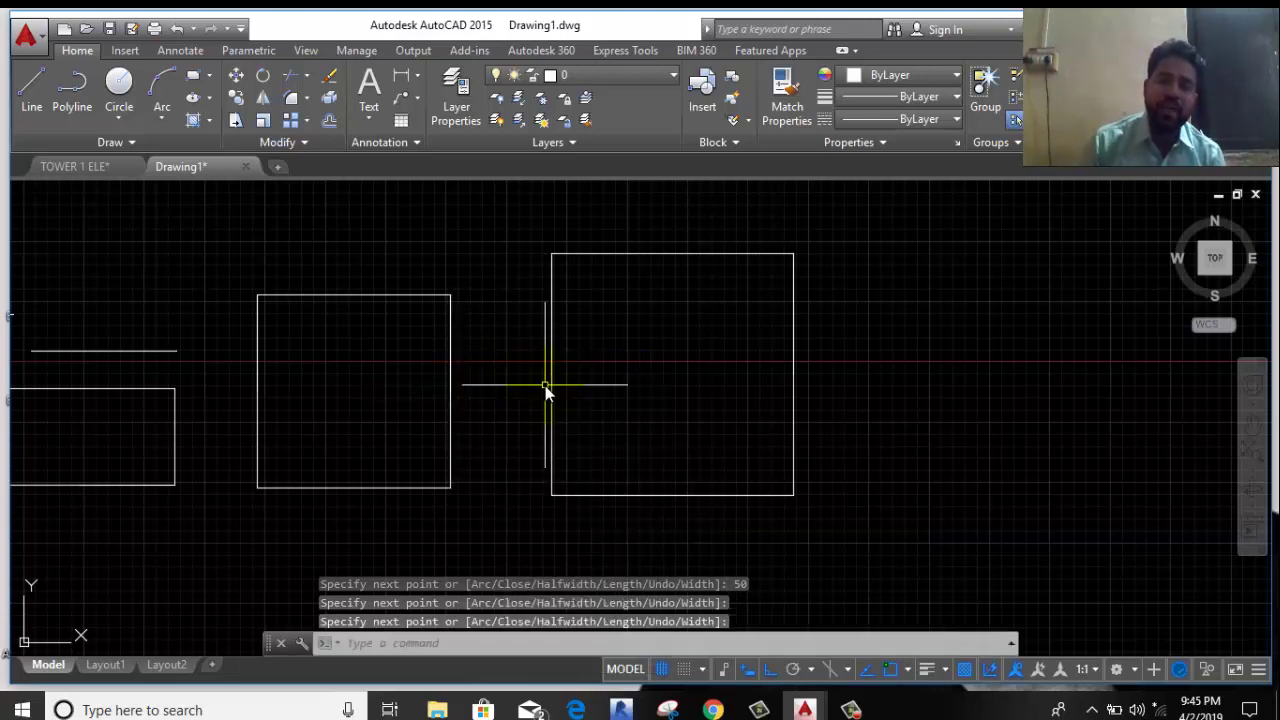
- Select the left square's right, top and left edges with crossing windows, plus the 50-unit polyline square
click(469, 345)
click(423, 397)
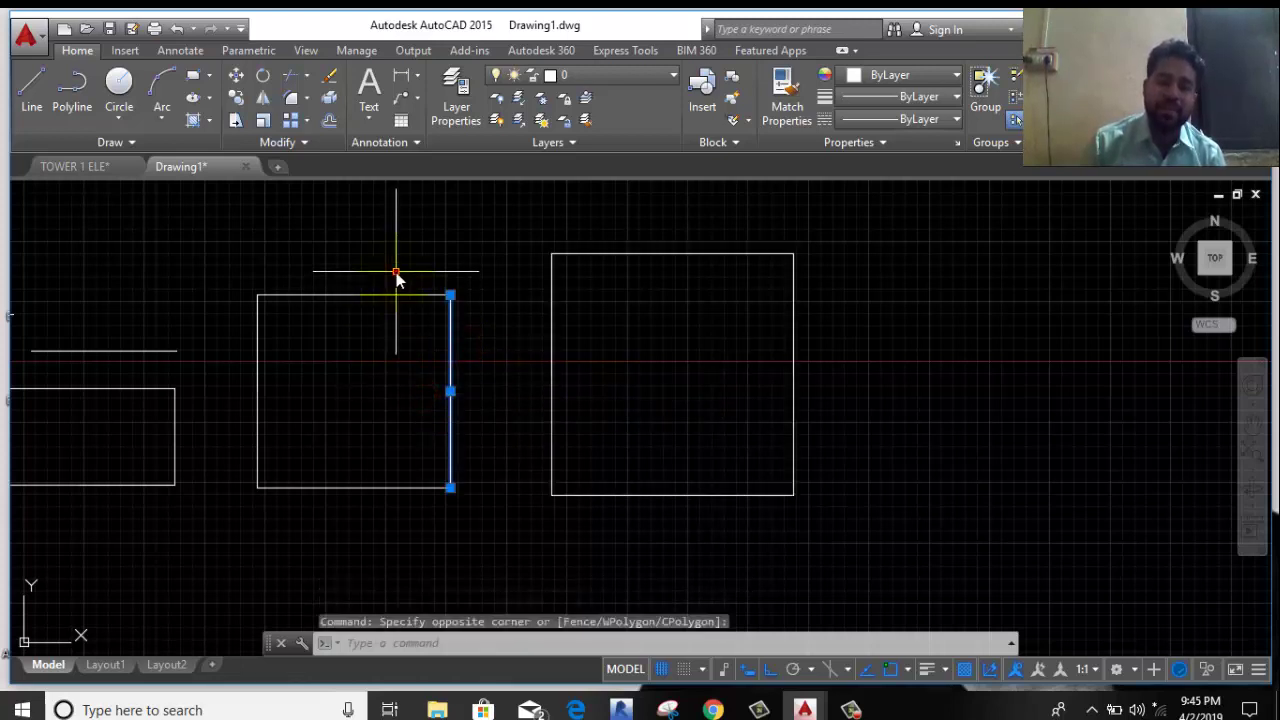
click(396, 272)
click(340, 336)
click(304, 327)
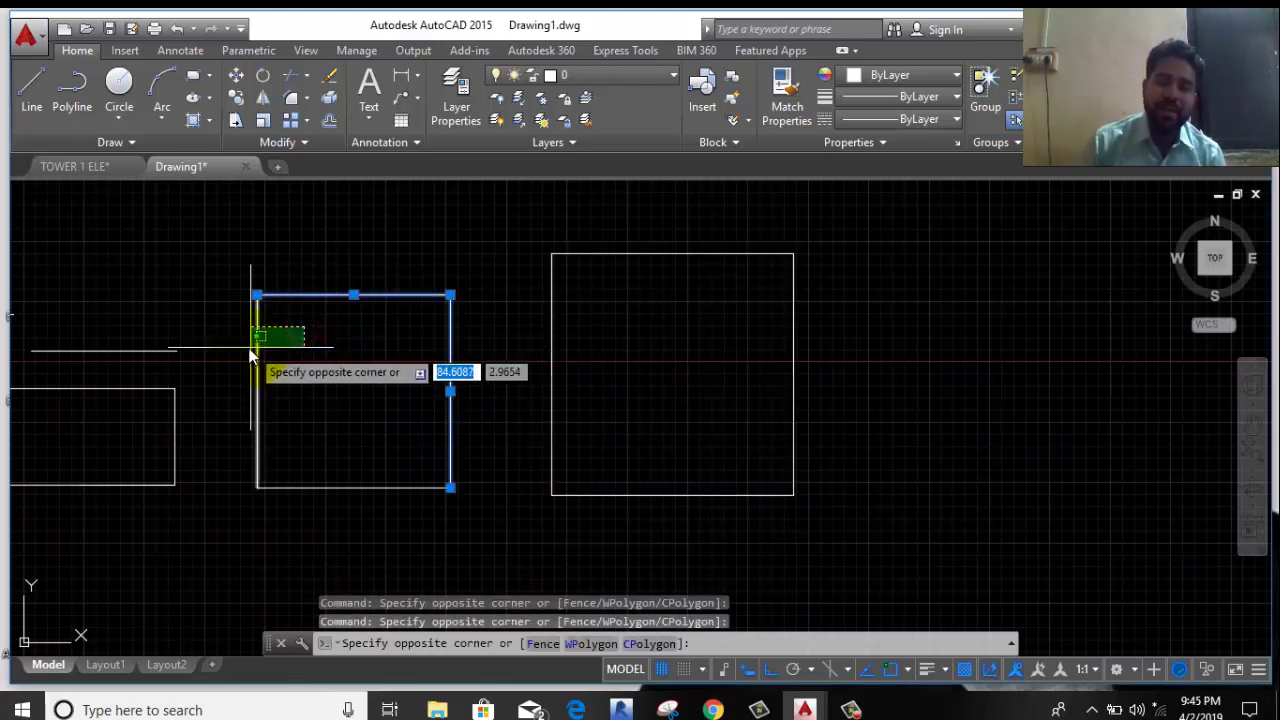
click(246, 348)
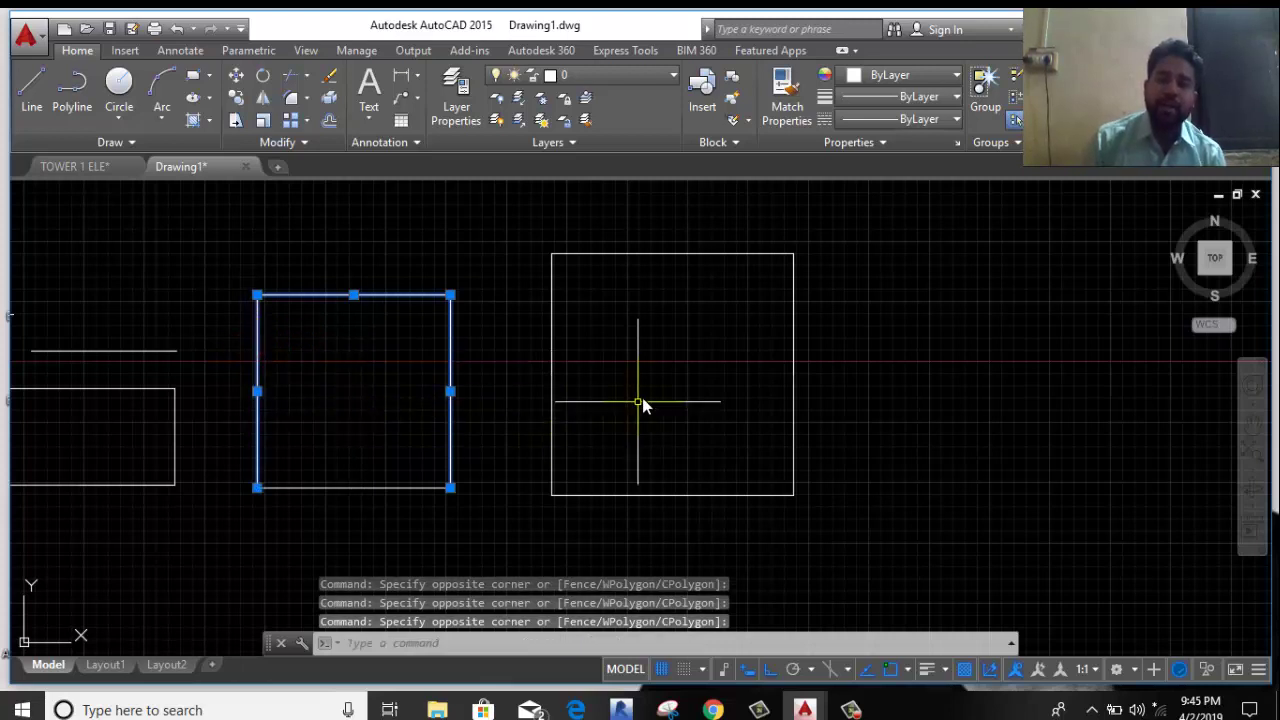
click(792, 412)
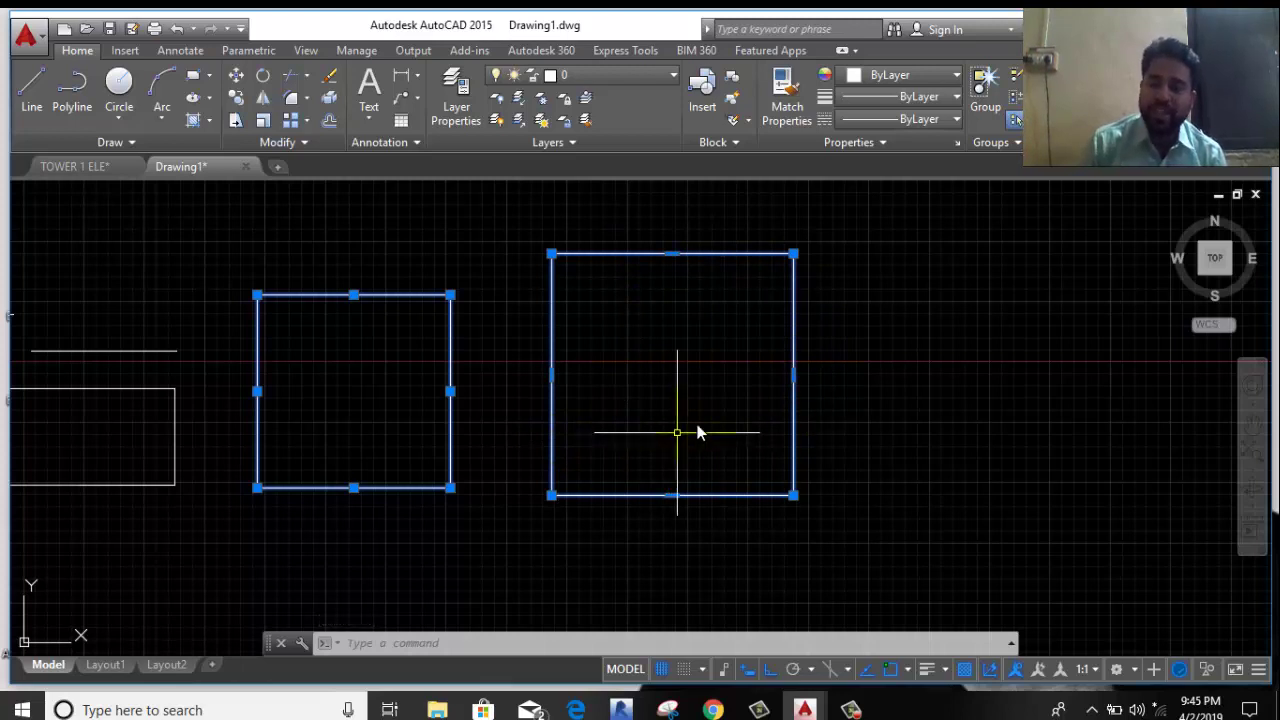
mouse_move(793, 375)
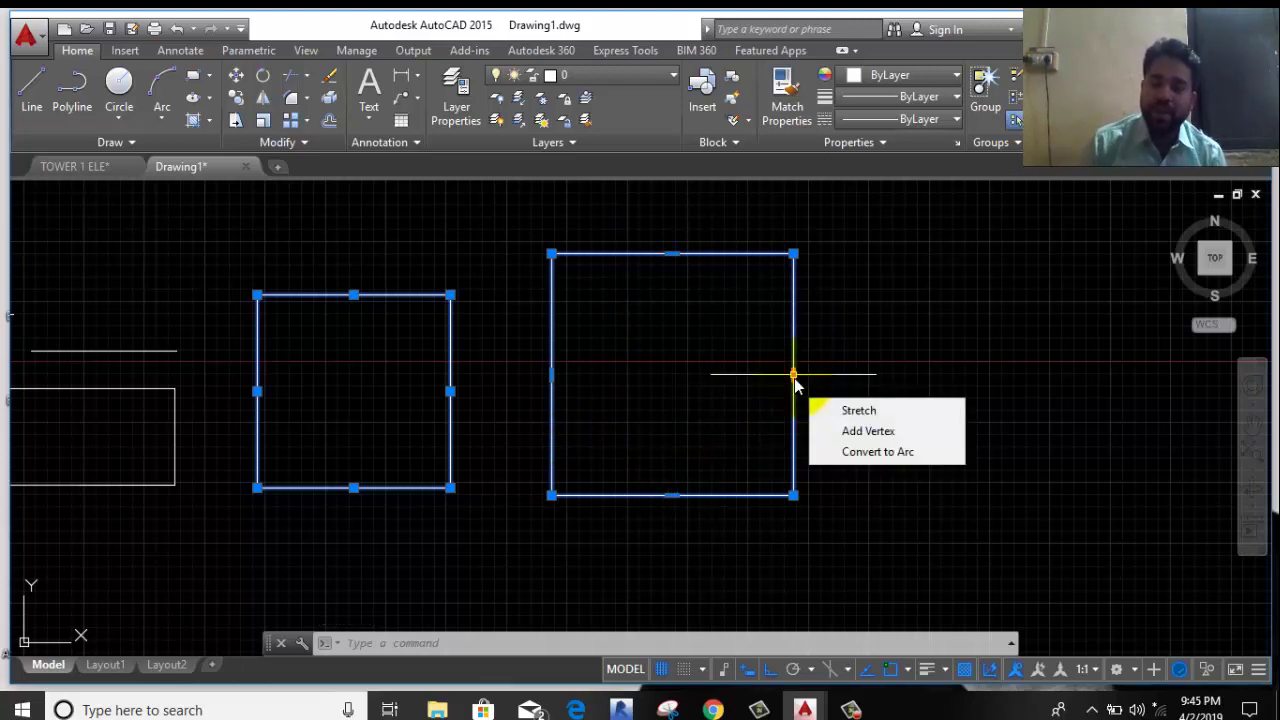
- Stretch the polyline's right edge inward, add a pointed right vertex, and bulge the lower edge into an arc
click(838, 418)
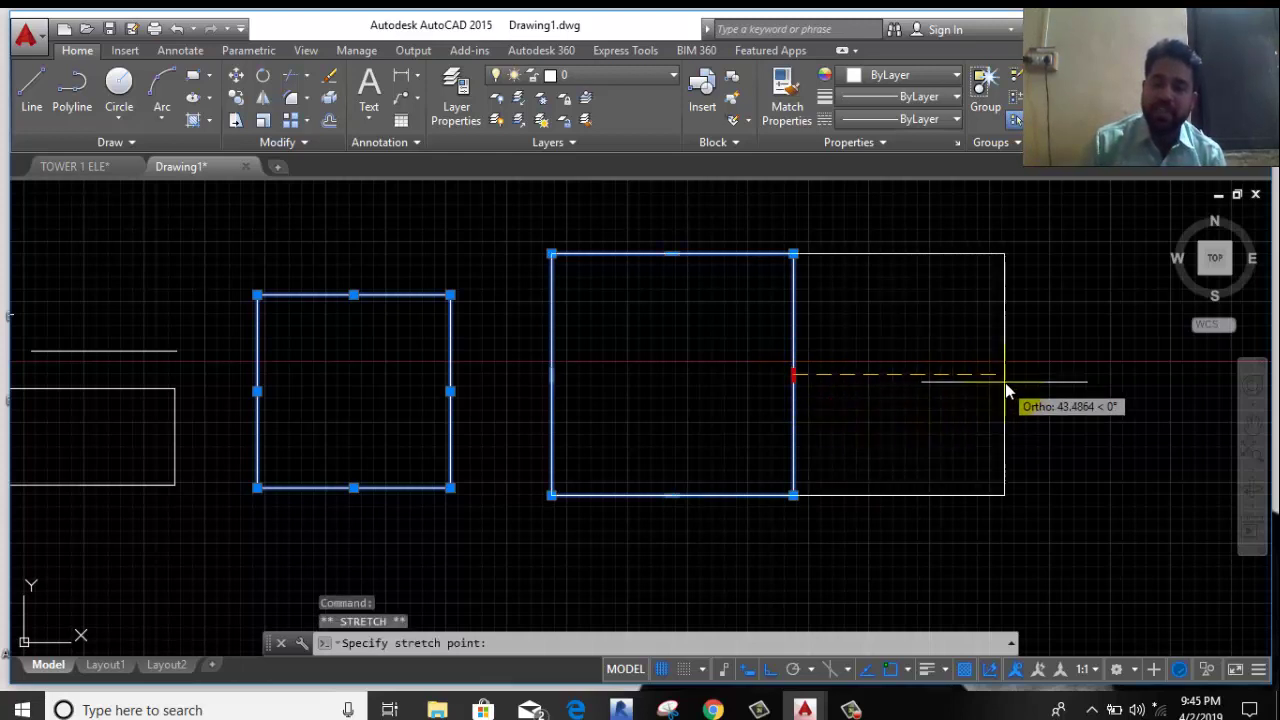
click(719, 382)
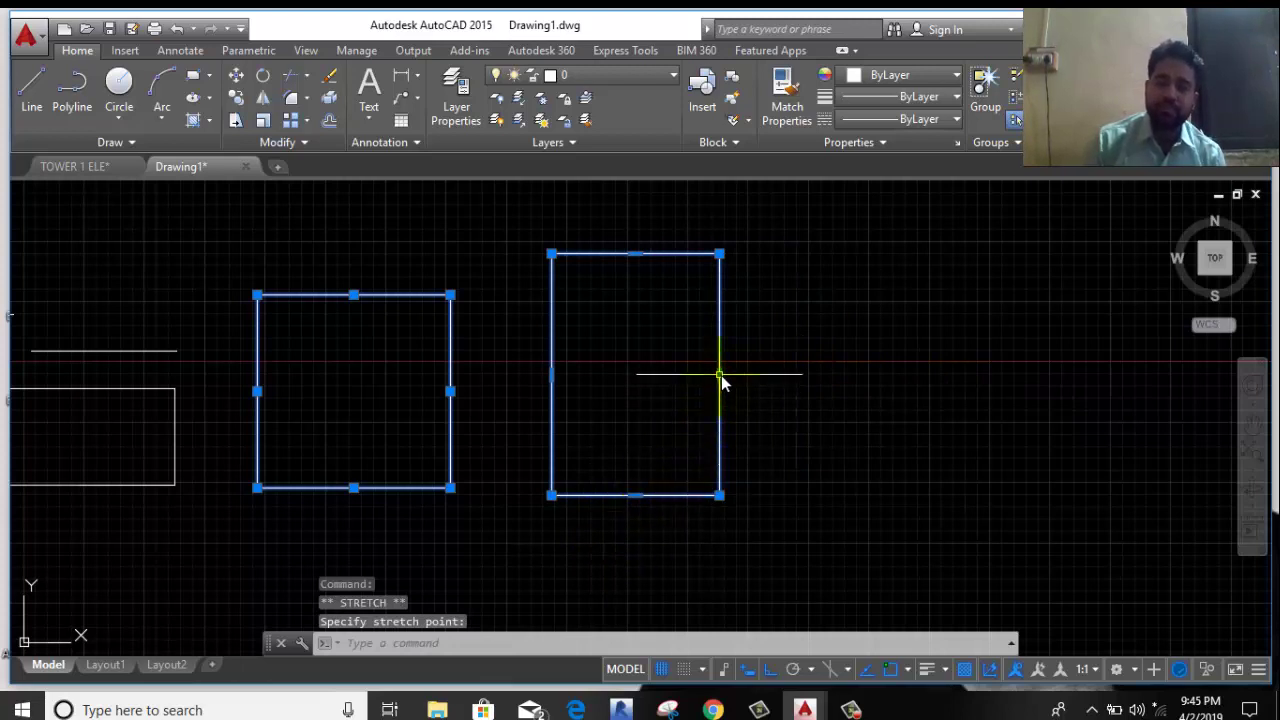
mouse_move(719, 375)
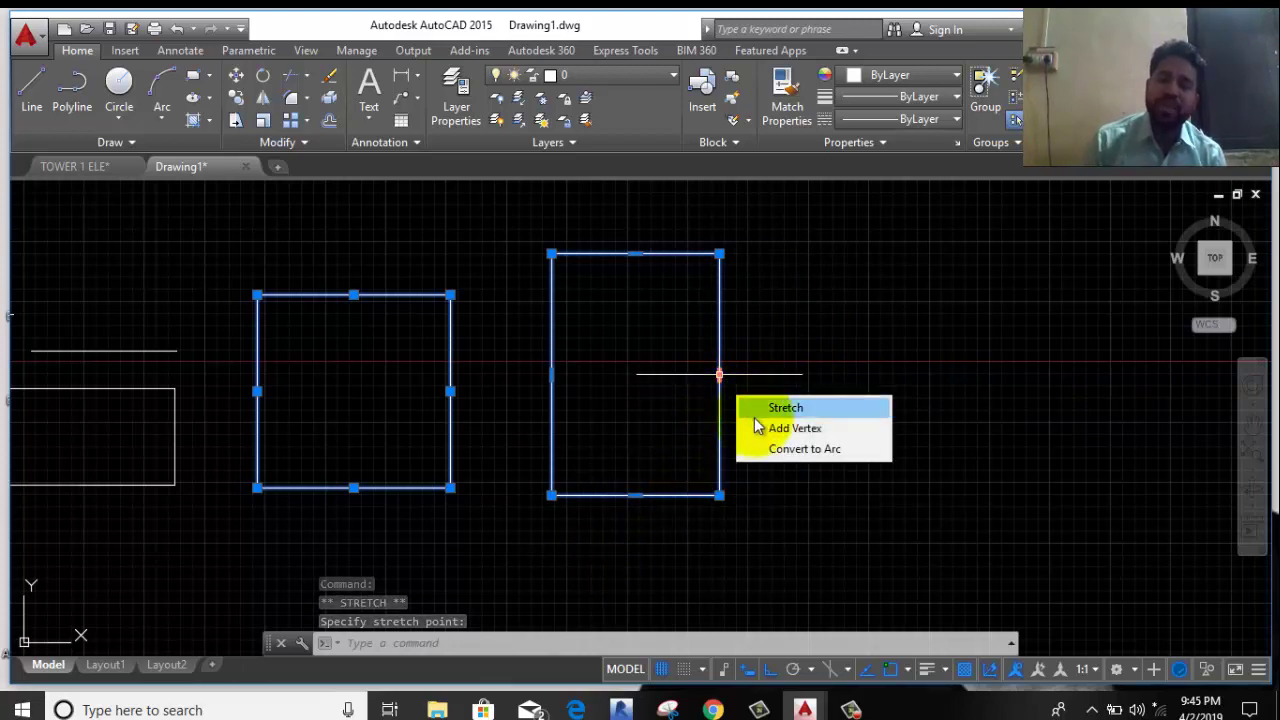
click(777, 430)
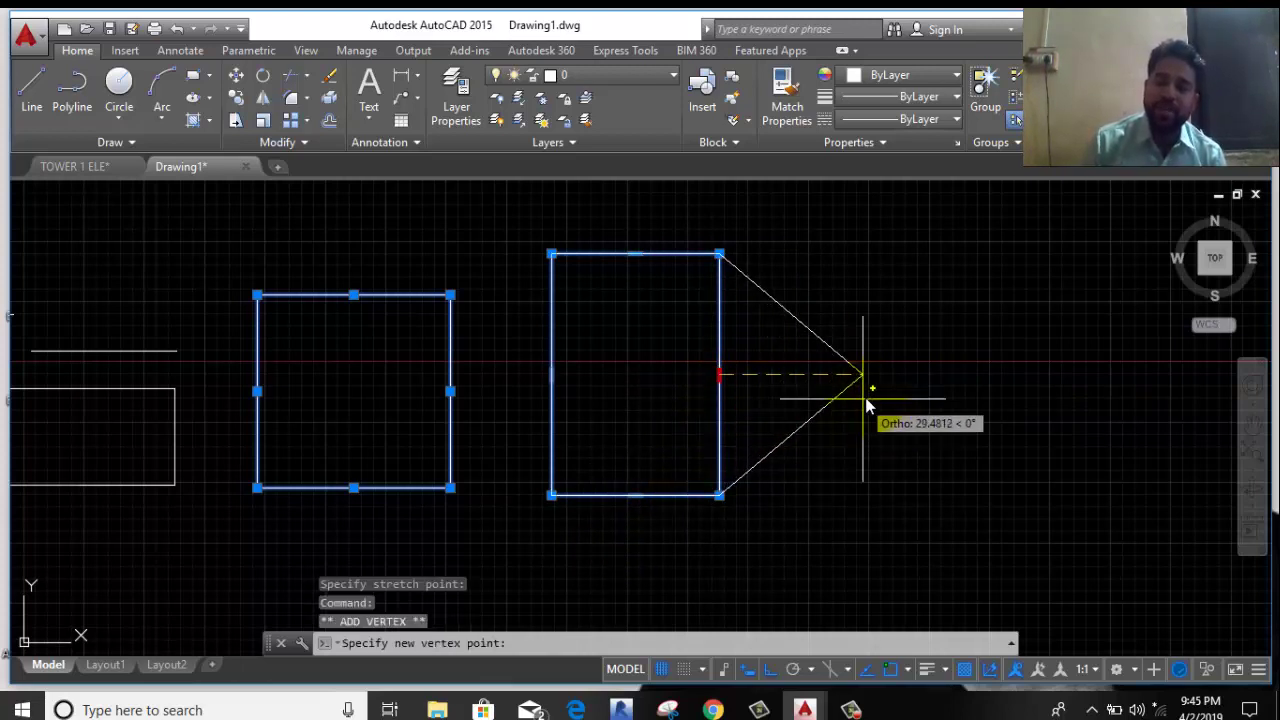
click(909, 377)
mouse_move(814, 435)
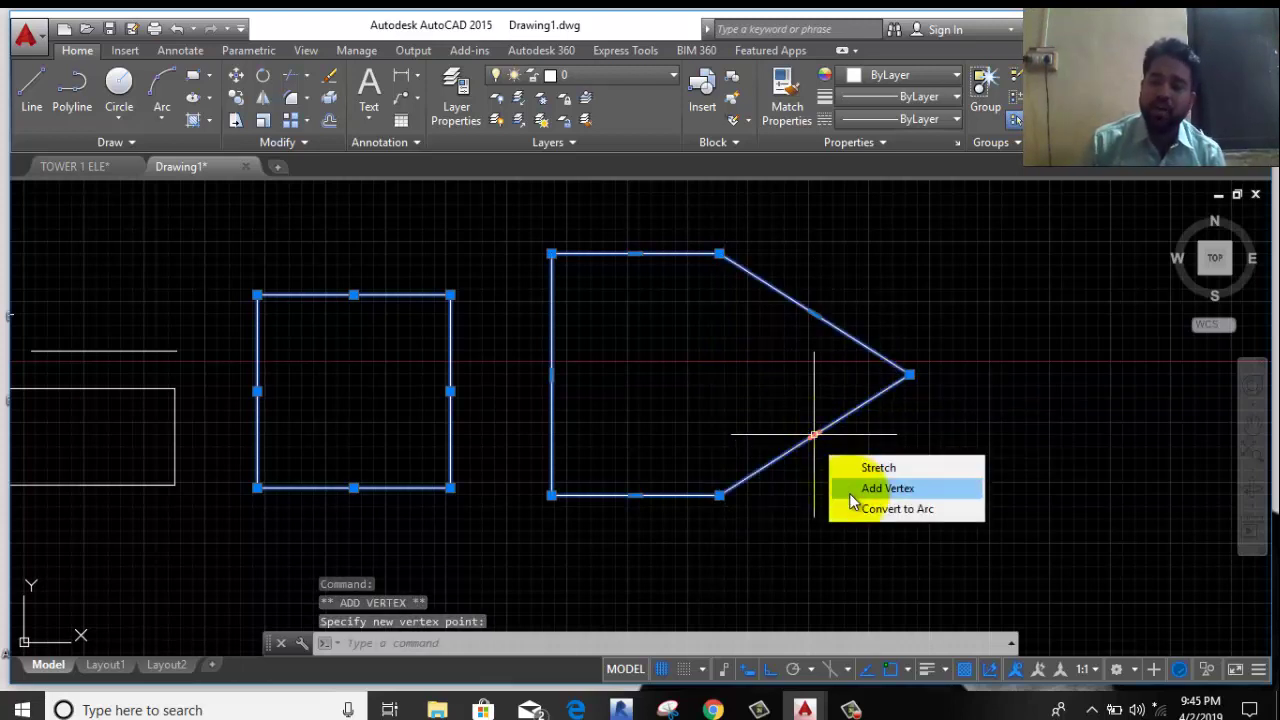
click(864, 509)
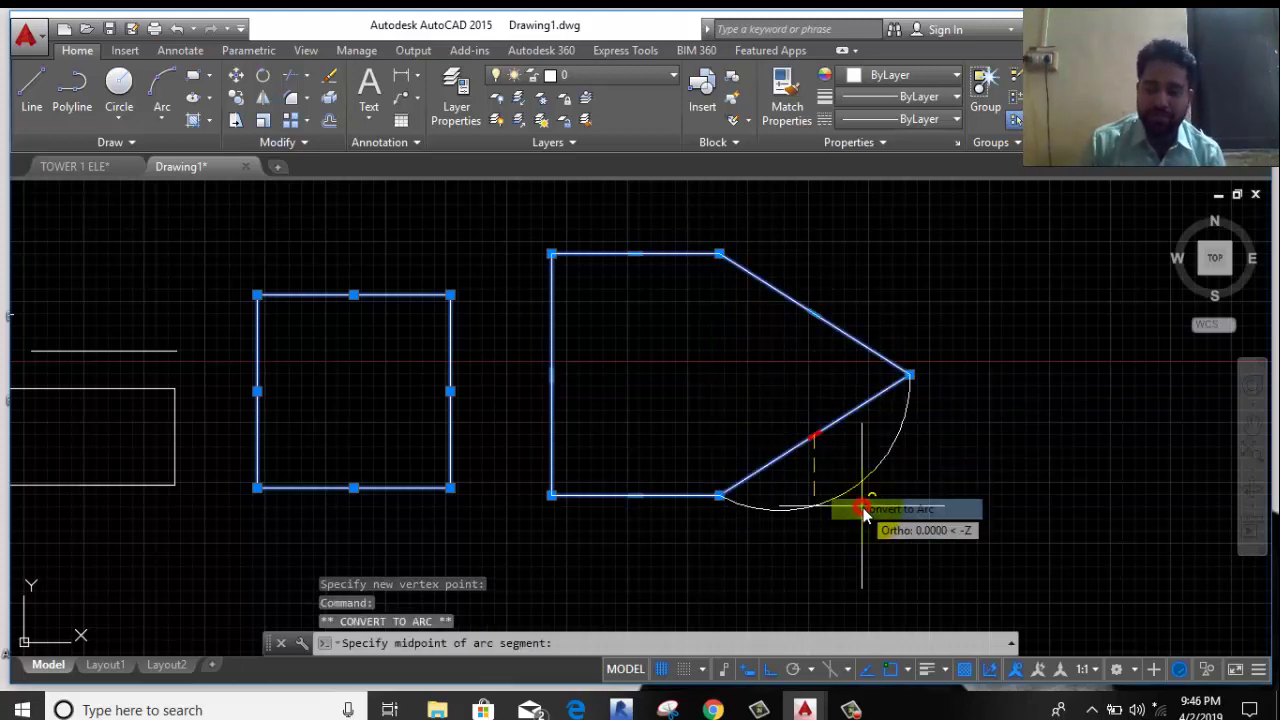
click(922, 543)
middle_drag(743, 400, 656, 378)
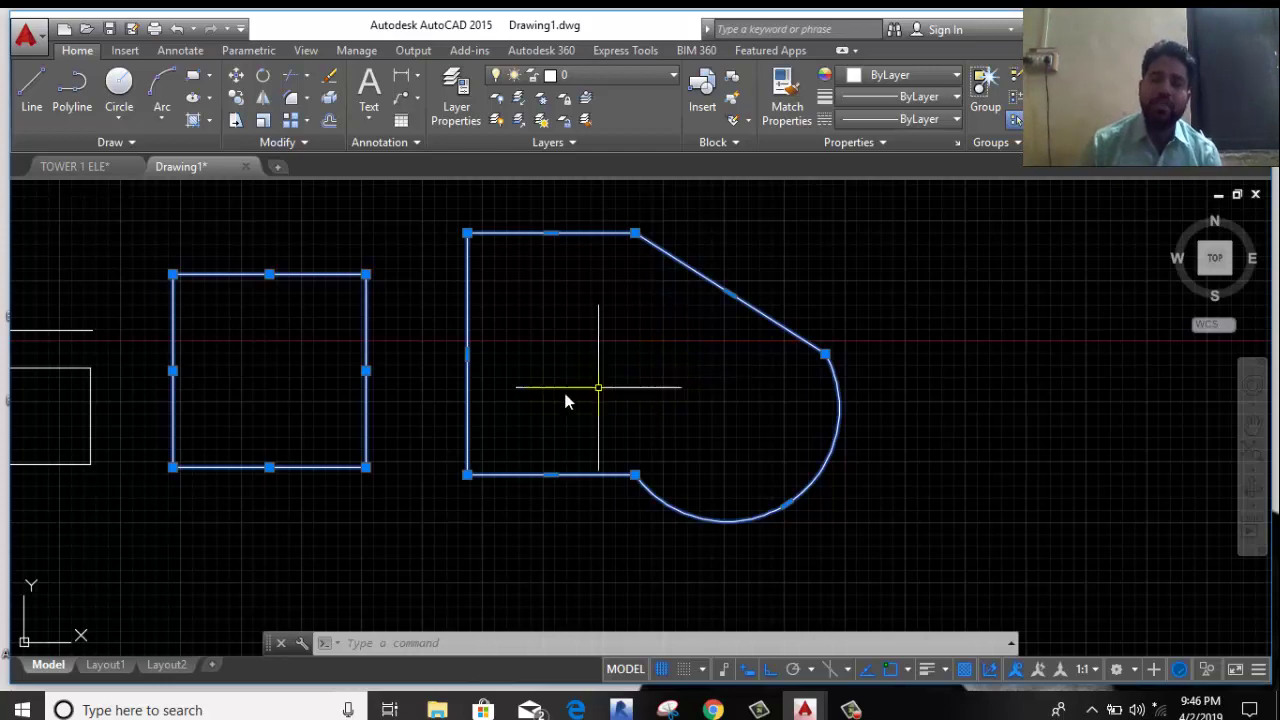
scroll(565, 396, down, 5)
middle_click(452, 415)
middle_click(452, 415)
middle_drag(457, 411, 650, 320)
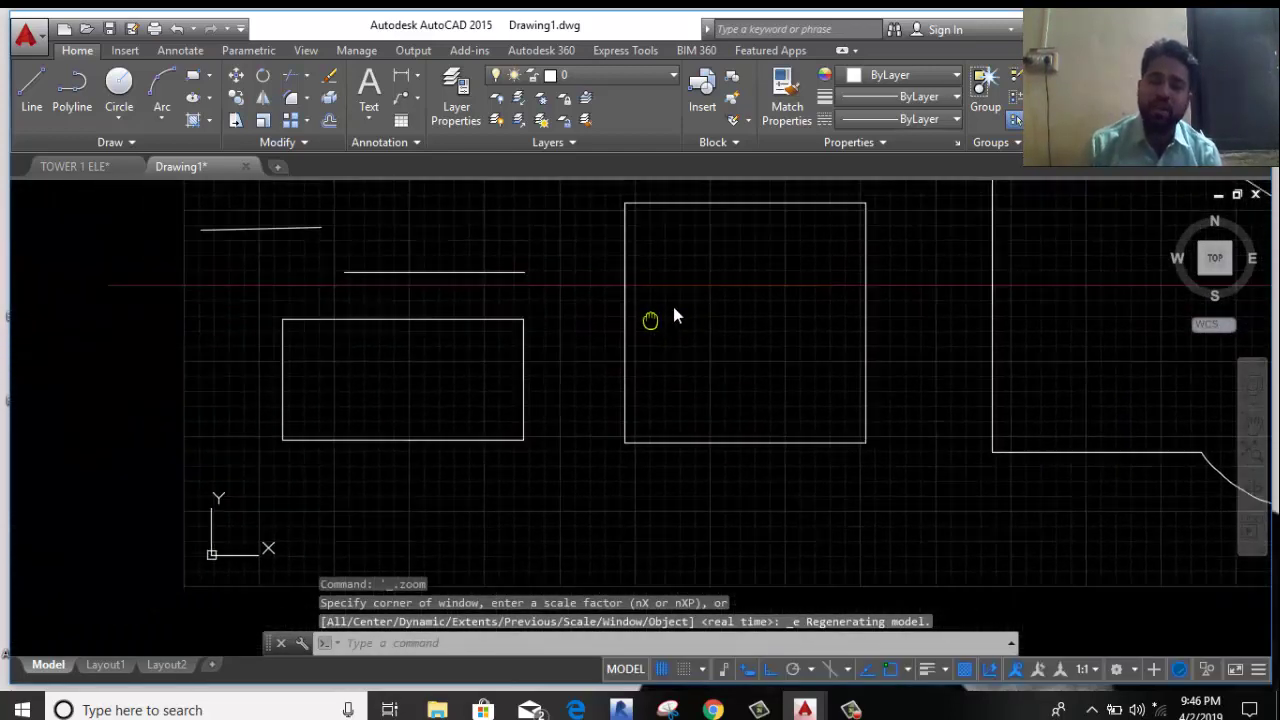
middle_drag(351, 366, 716, 460)
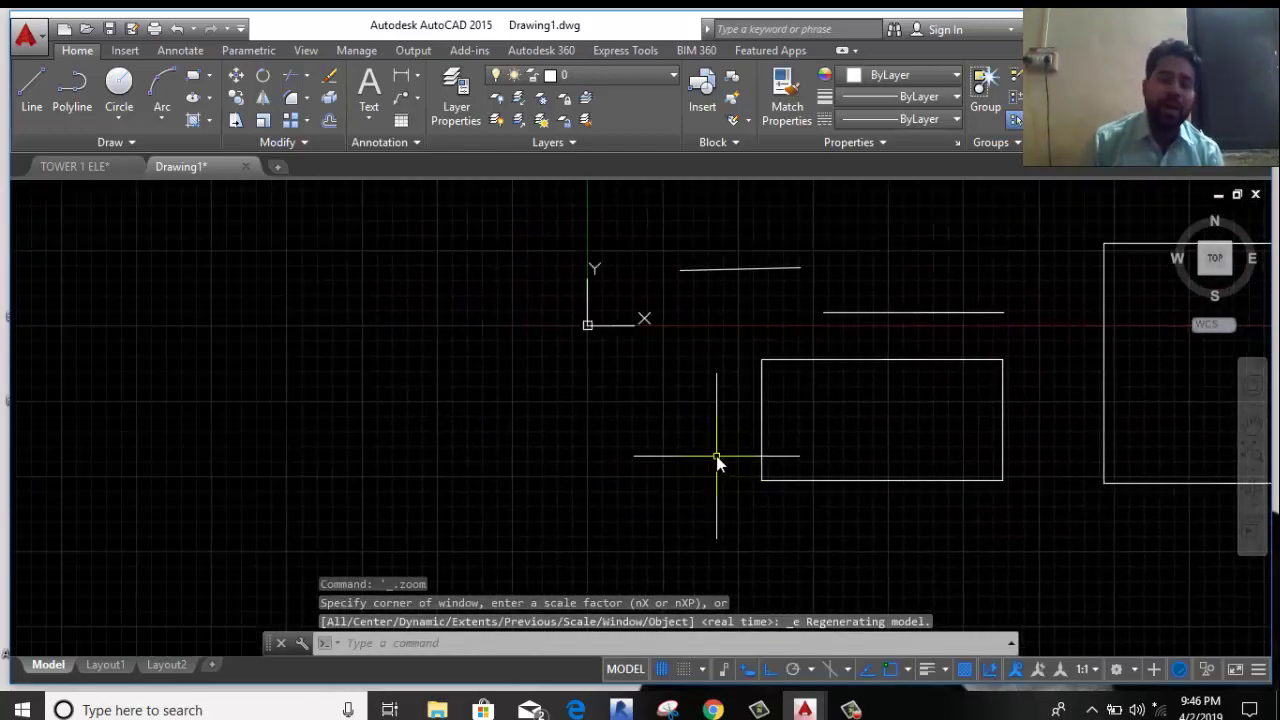
middle_drag(369, 457, 613, 473)
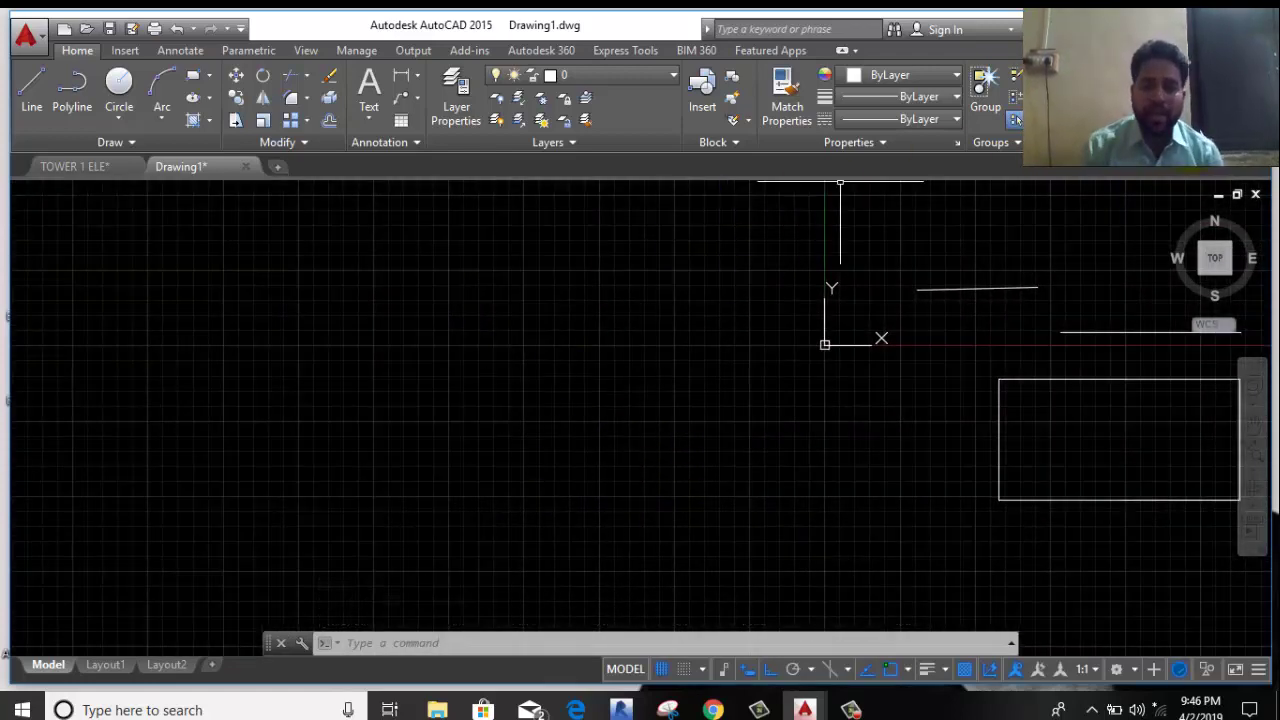
click(1132, 668)
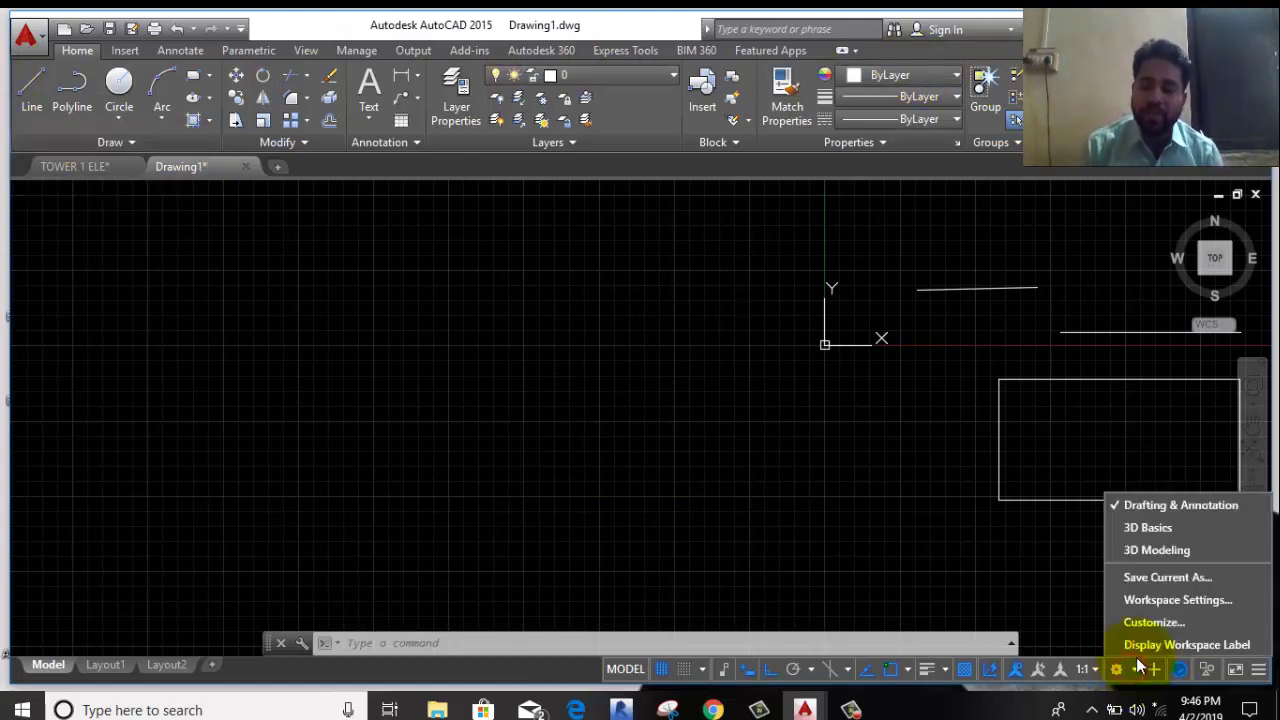
click(1150, 551)
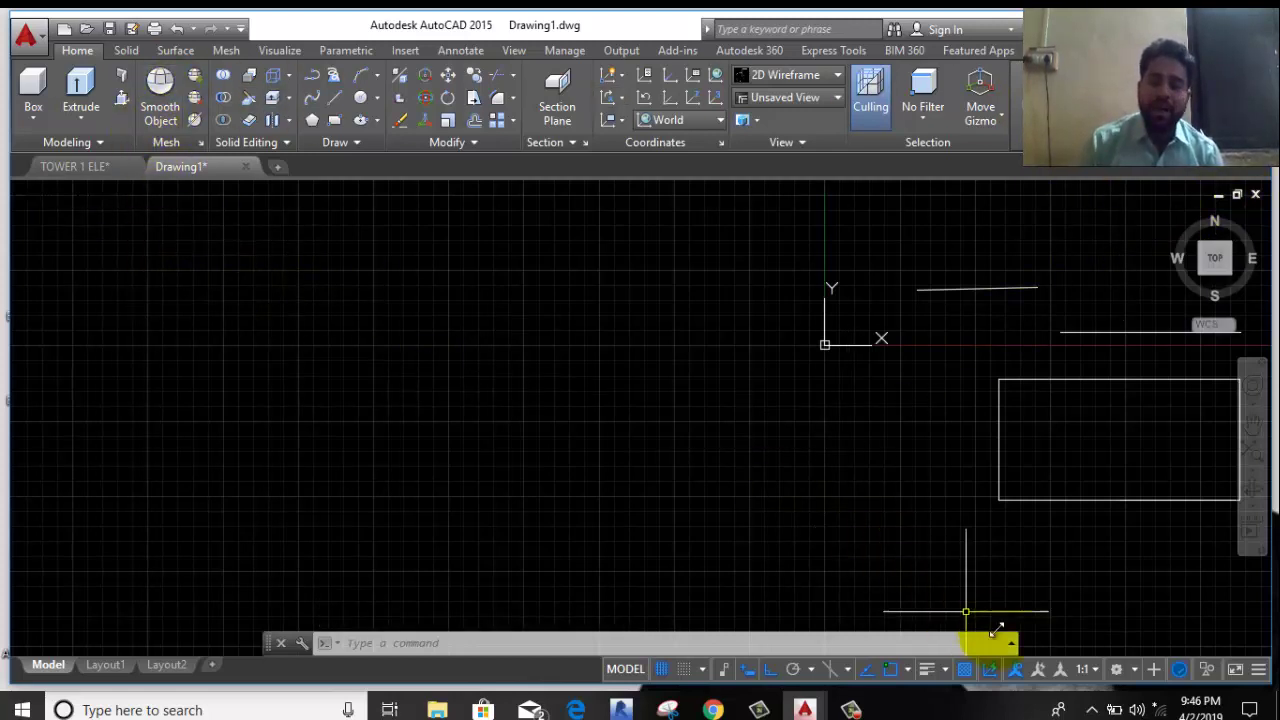
click(1128, 670)
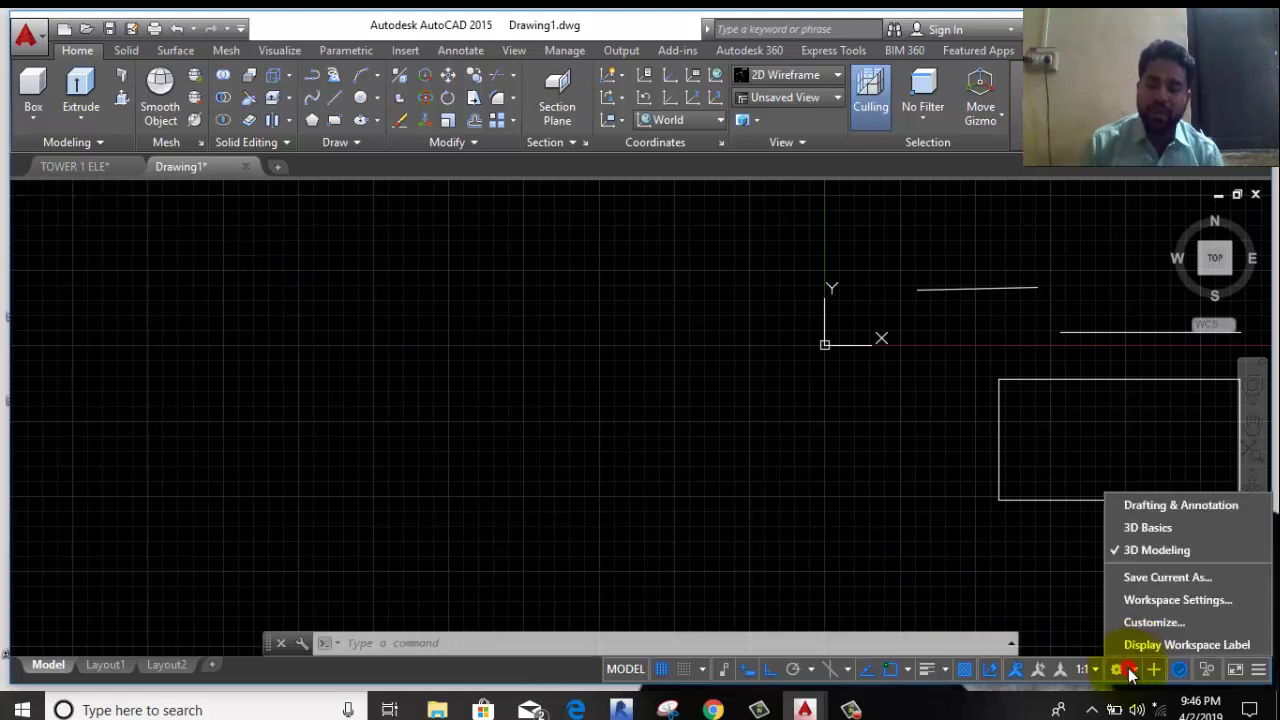
click(1140, 506)
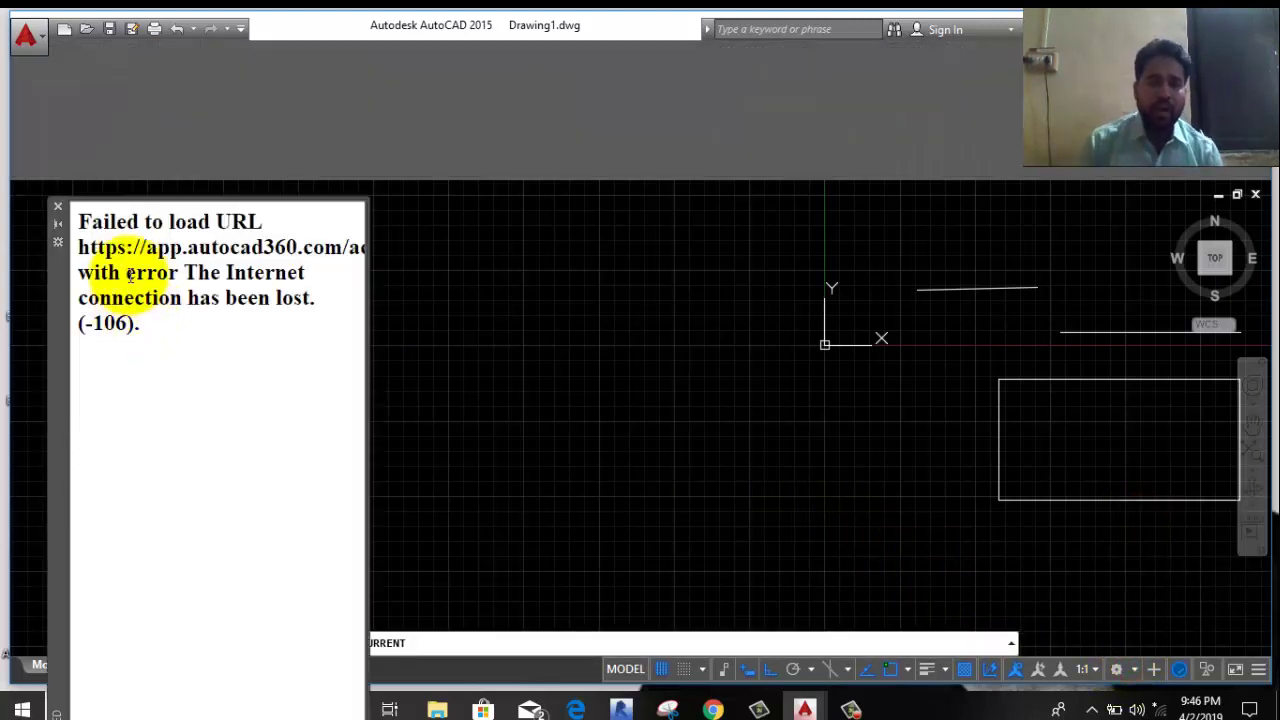
click(56, 211)
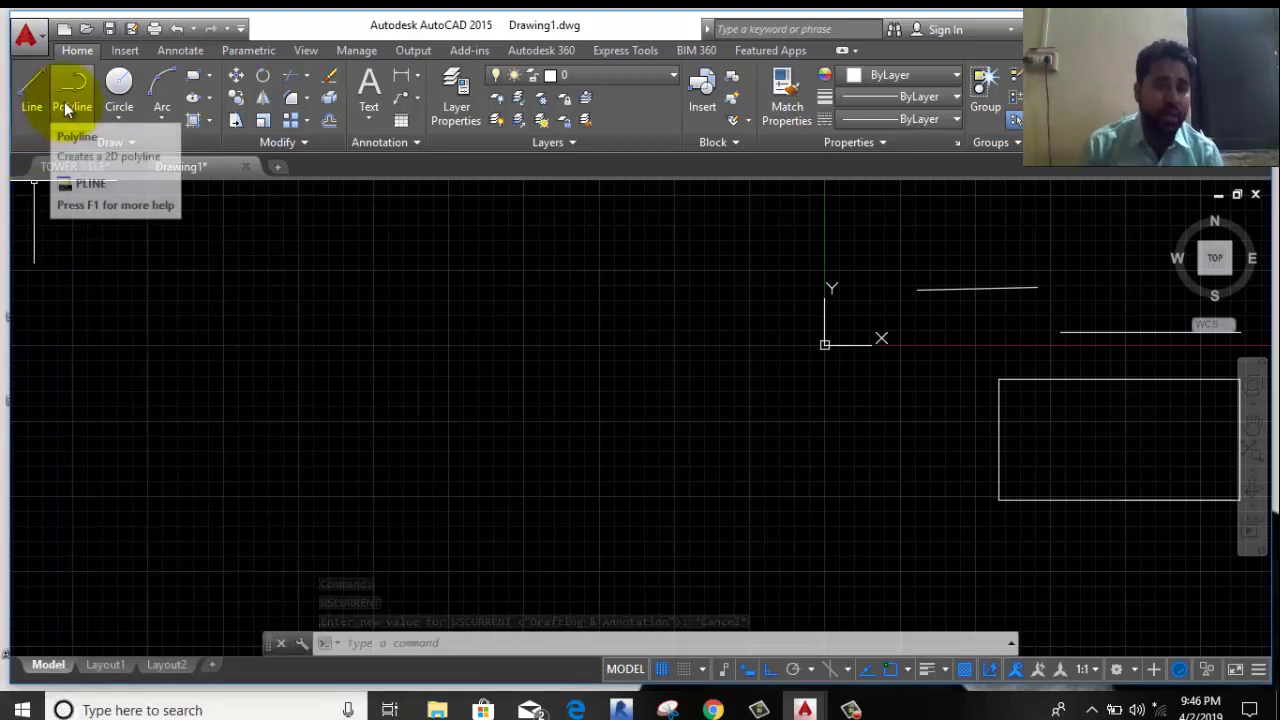
- Switch Ortho Mode on from the status bar
click(770, 673)
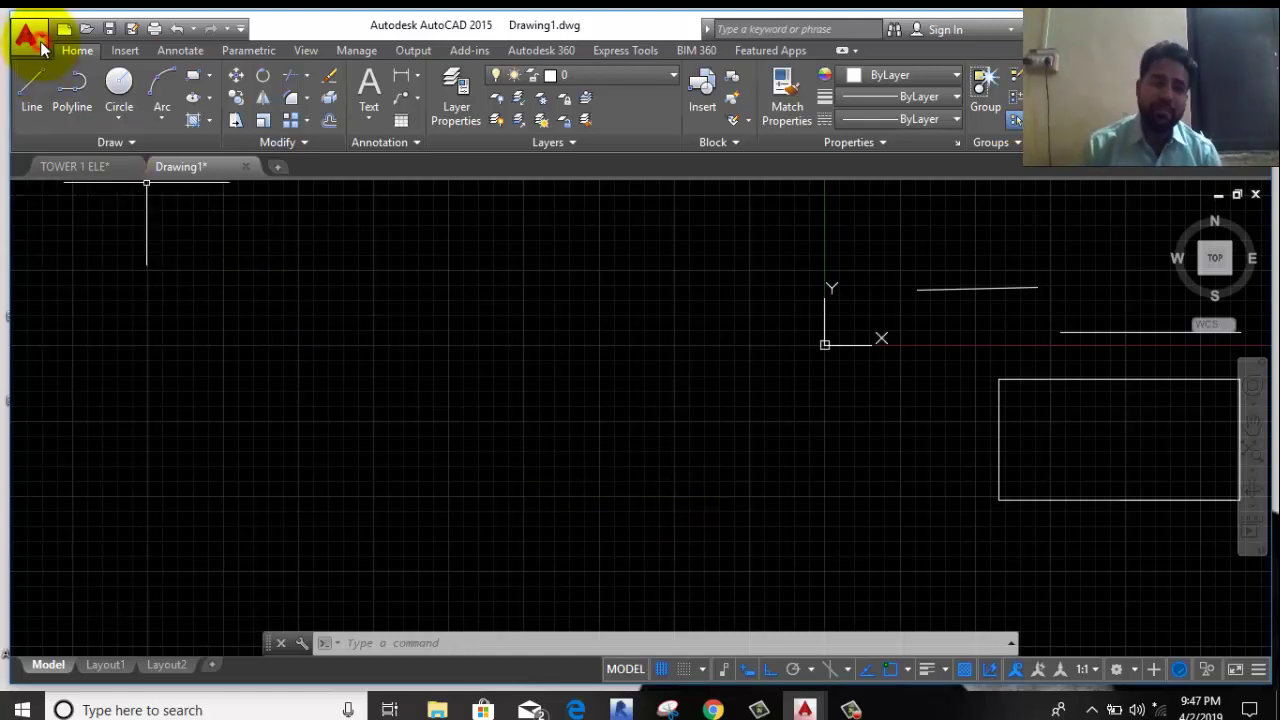
- Open plan foundation details(1).DWG from the application menu's Recent Documents
click(38, 42)
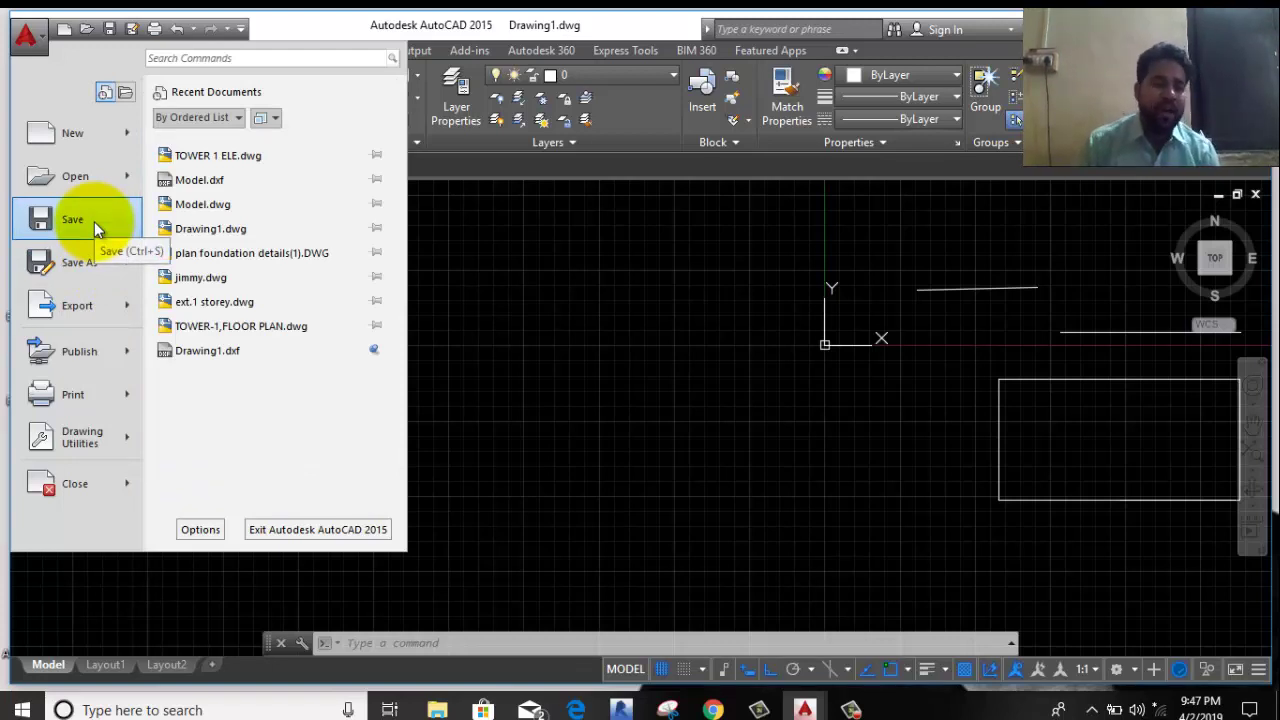
click(224, 254)
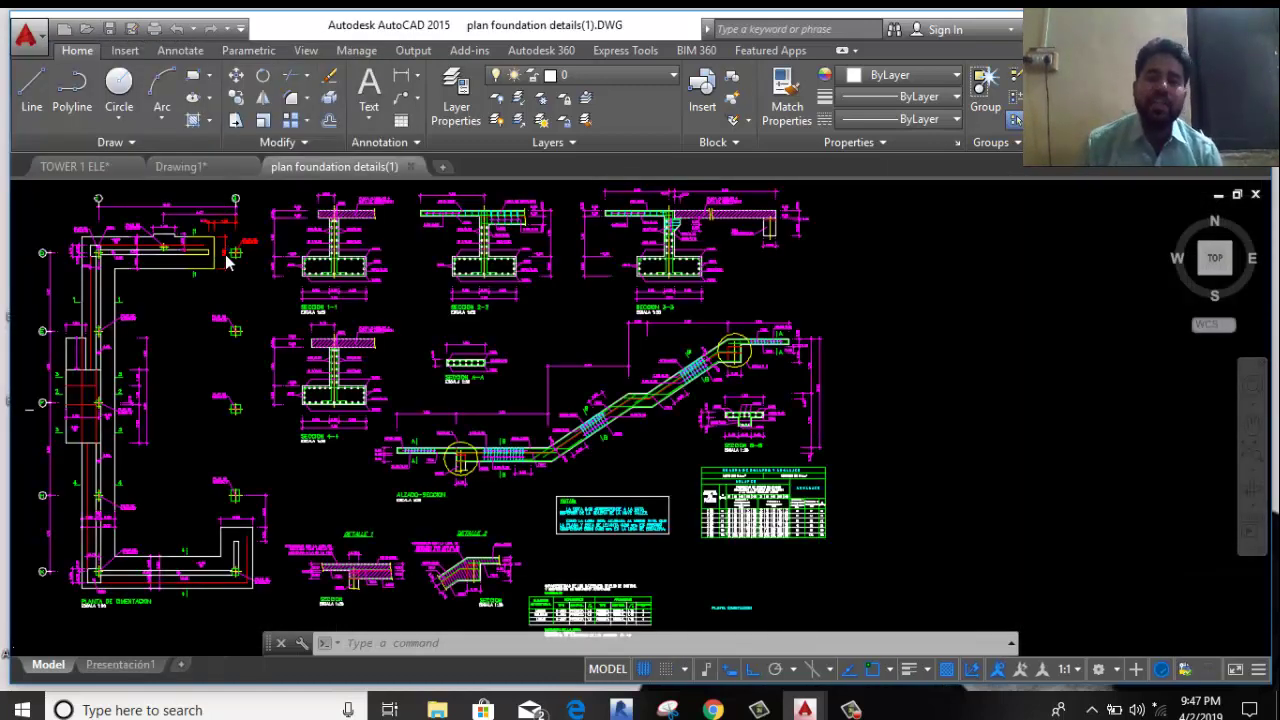
scroll(138, 209, up, 5)
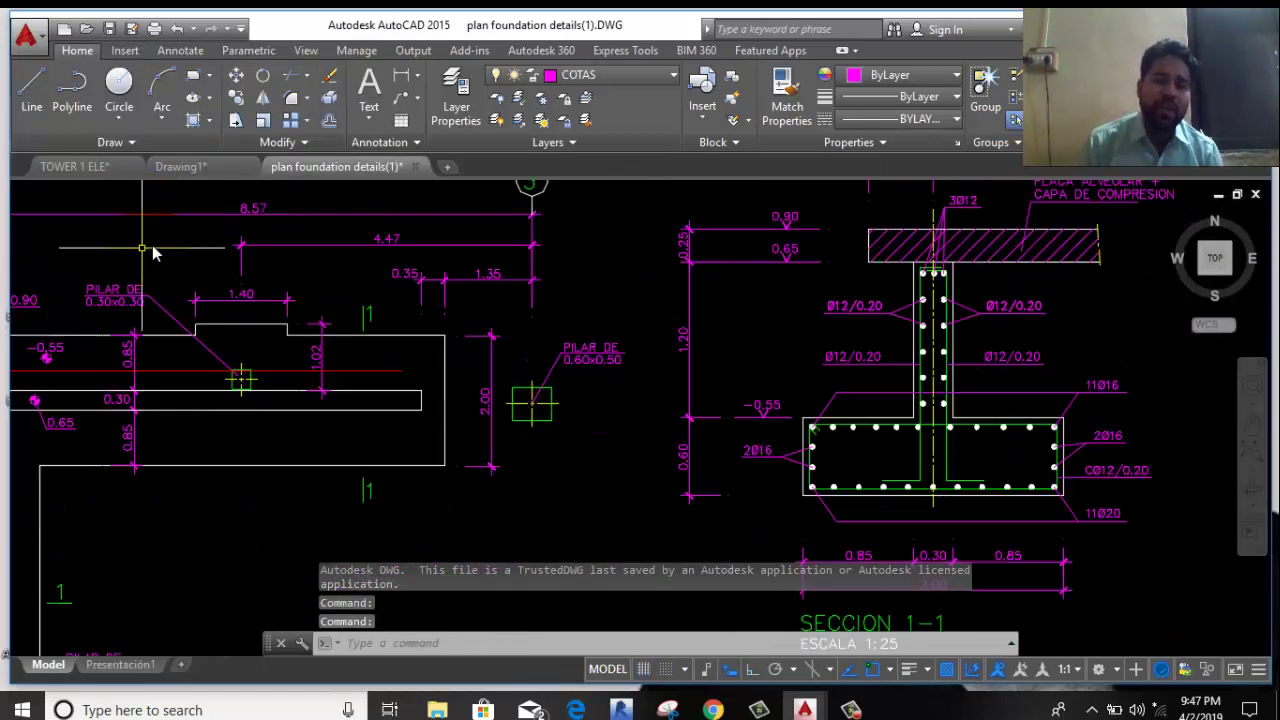
scroll(230, 246, down, 2)
scroll(410, 230, down, 1)
scroll(493, 275, down, 2)
scroll(493, 275, down, 2)
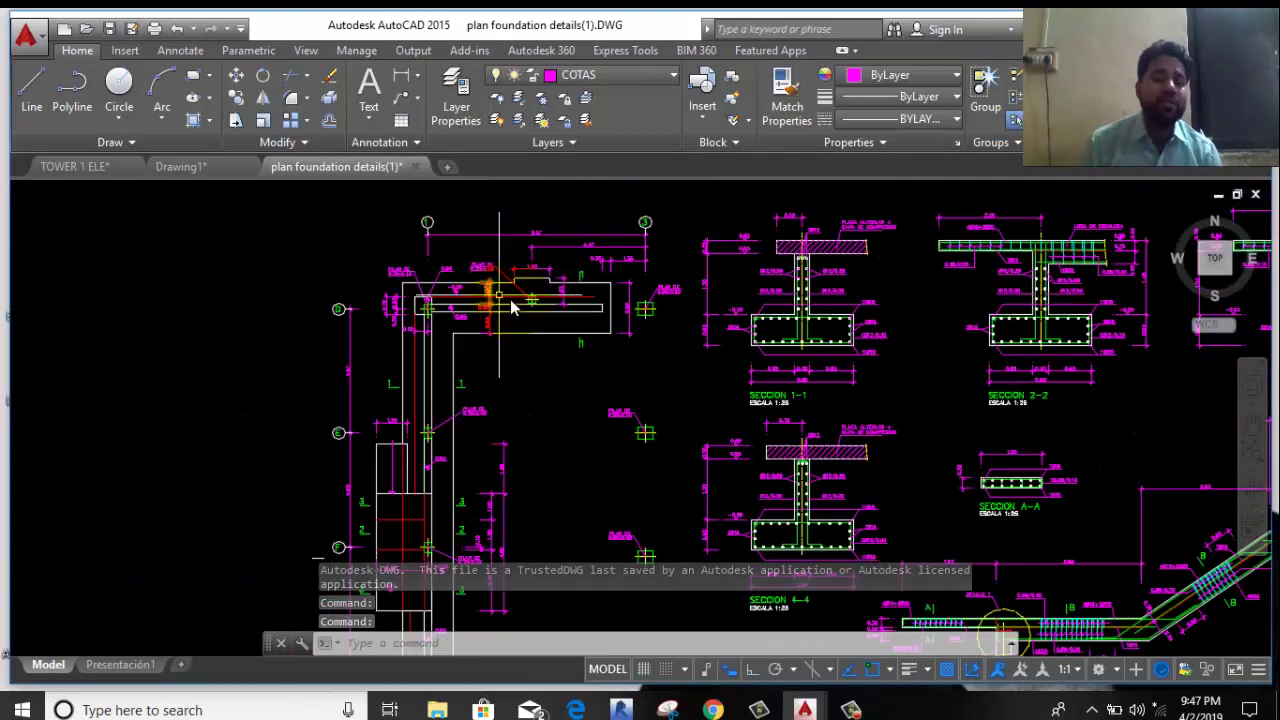
scroll(571, 286, up, 2)
scroll(575, 288, down, 2)
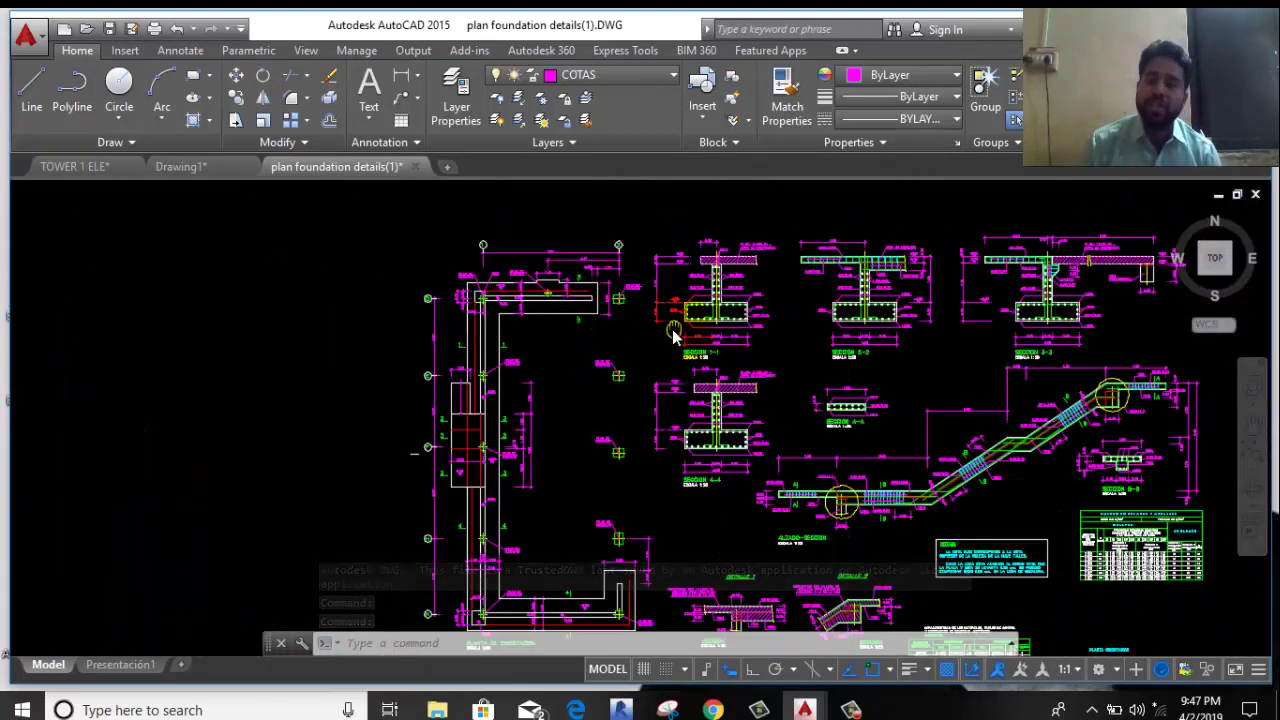
middle_drag(671, 329, 414, 337)
scroll(445, 300, up, 3)
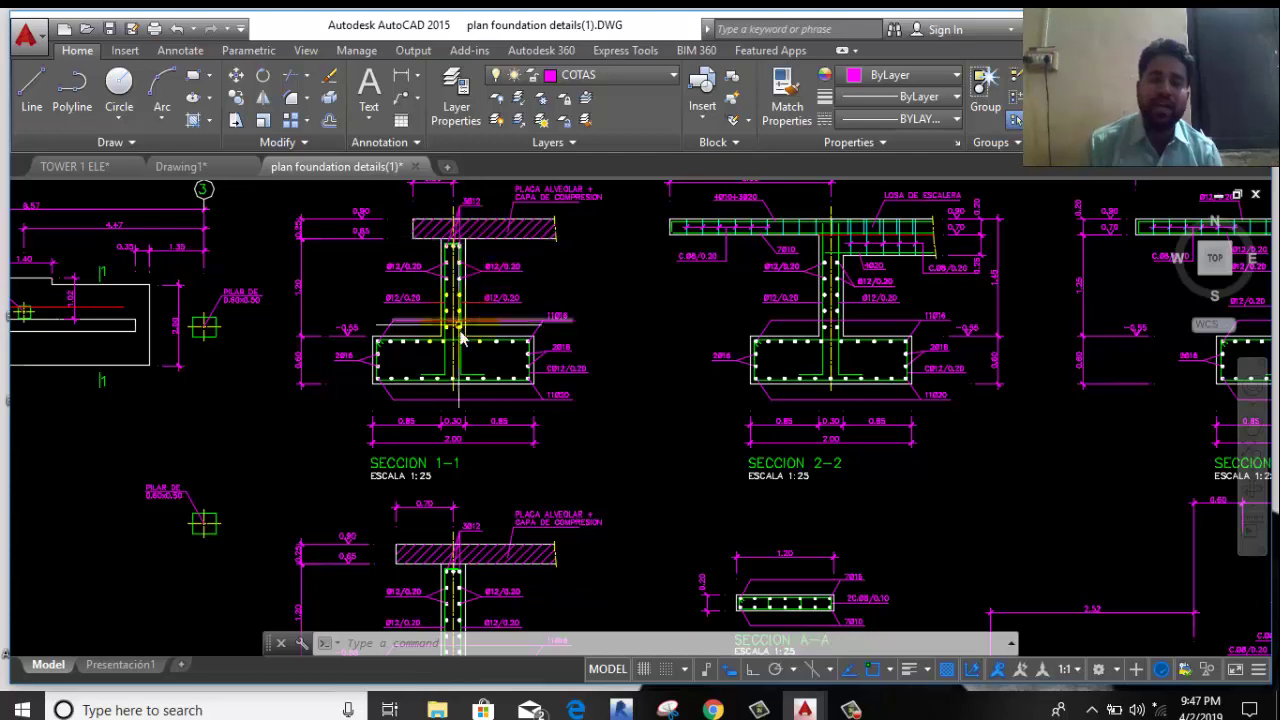
scroll(491, 371, down, 2)
scroll(705, 318, up, 2)
scroll(705, 318, up, 4)
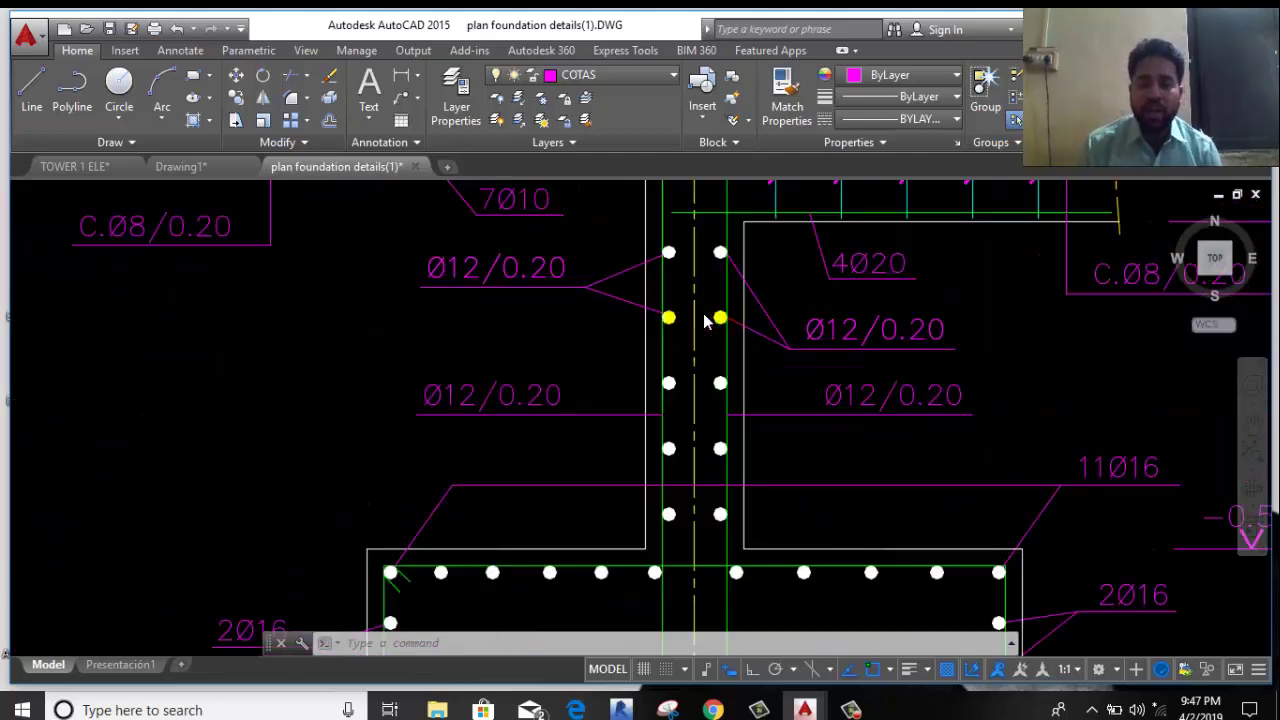
scroll(705, 318, down, 4)
scroll(751, 323, up, 2)
scroll(688, 368, up, 2)
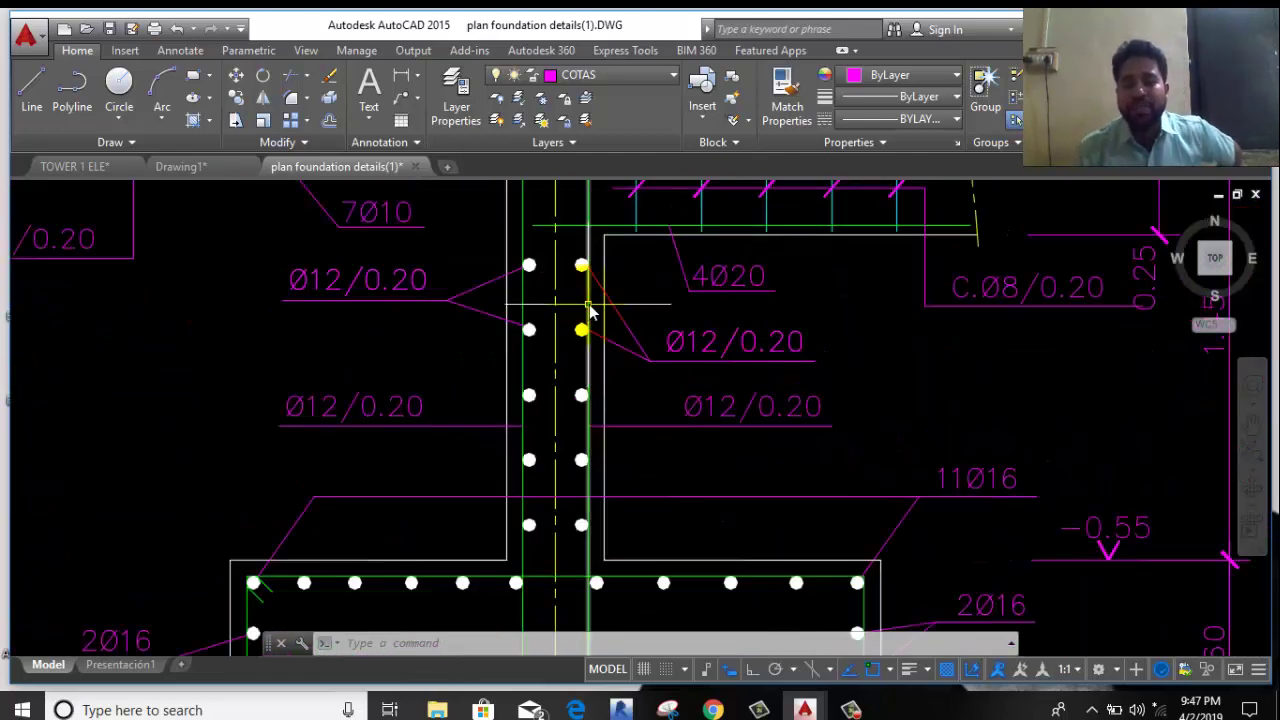
scroll(586, 306, down, 3)
scroll(586, 306, down, 2)
scroll(590, 312, down, 1)
scroll(590, 312, down, 2)
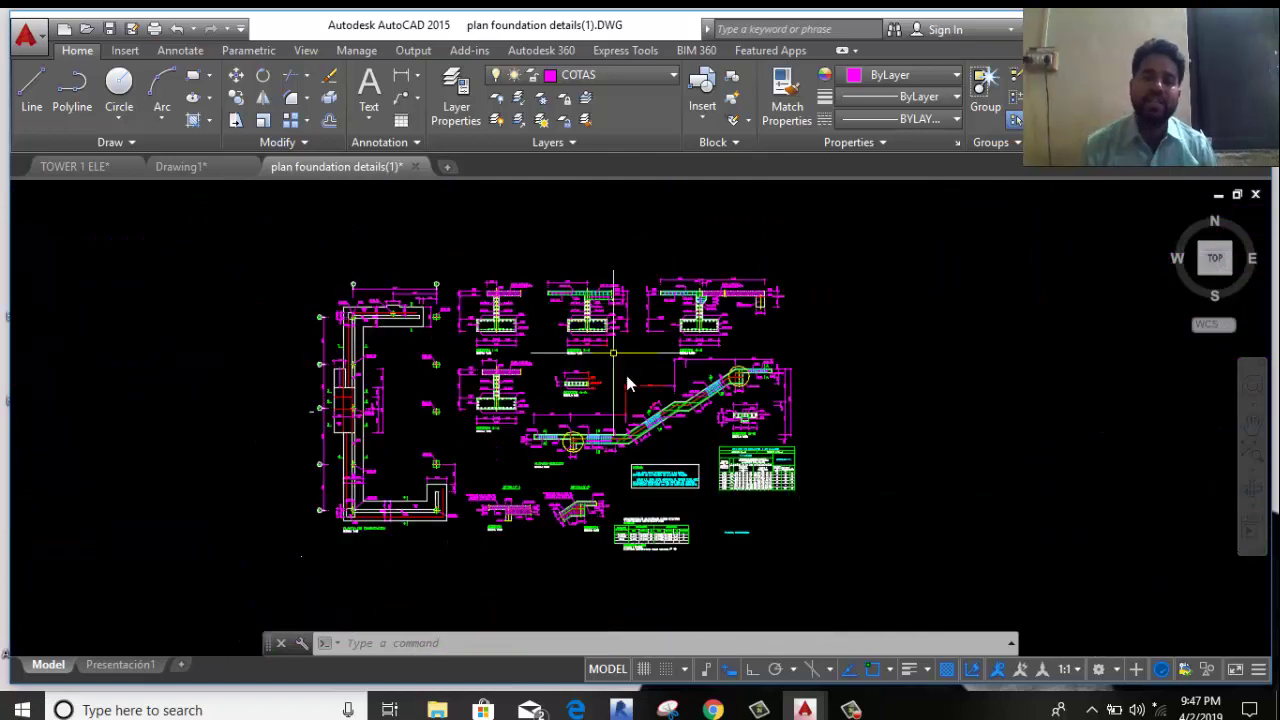
scroll(613, 370, up, 1)
scroll(600, 375, down, 1)
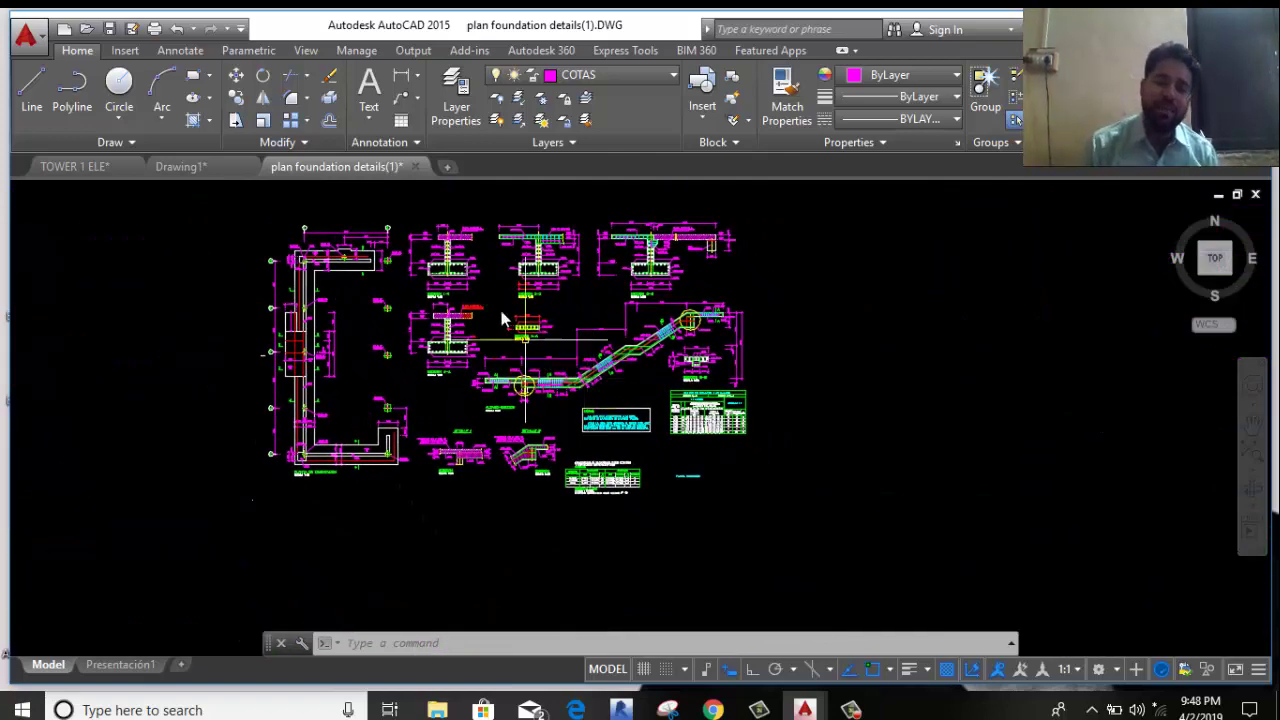
scroll(357, 249, up, 2)
scroll(375, 300, up, 3)
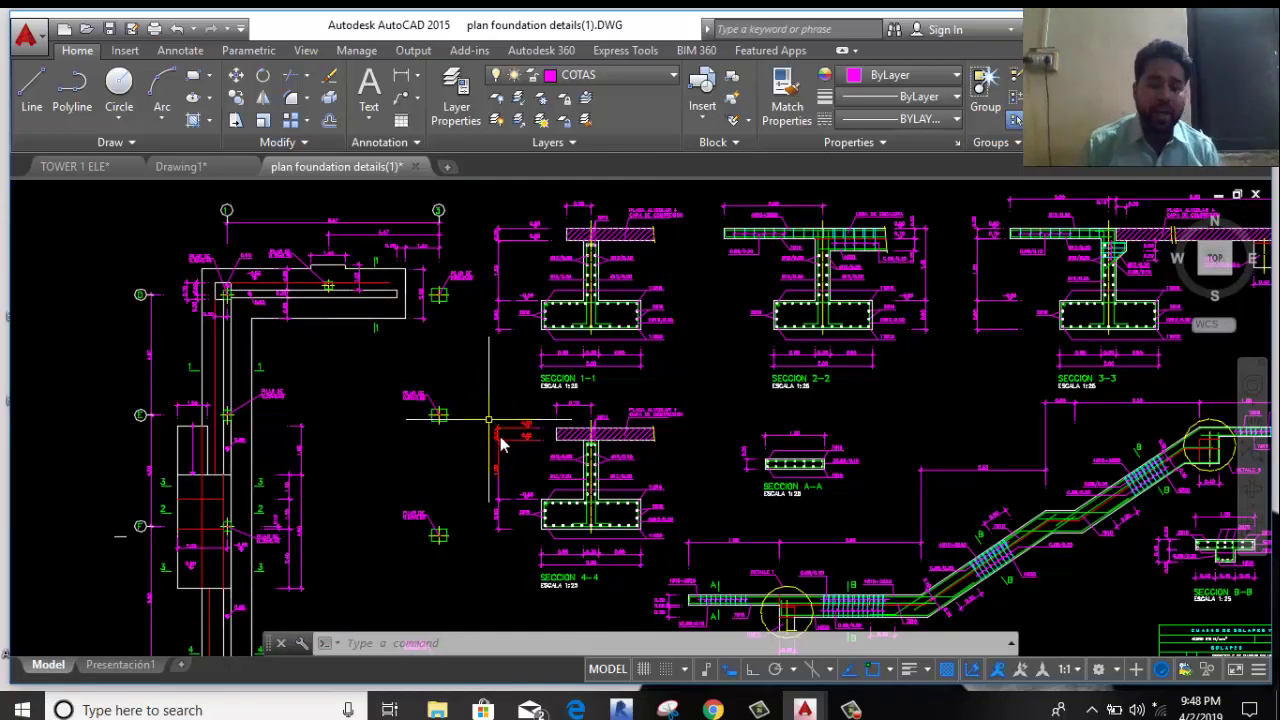
scroll(510, 440, up, 2)
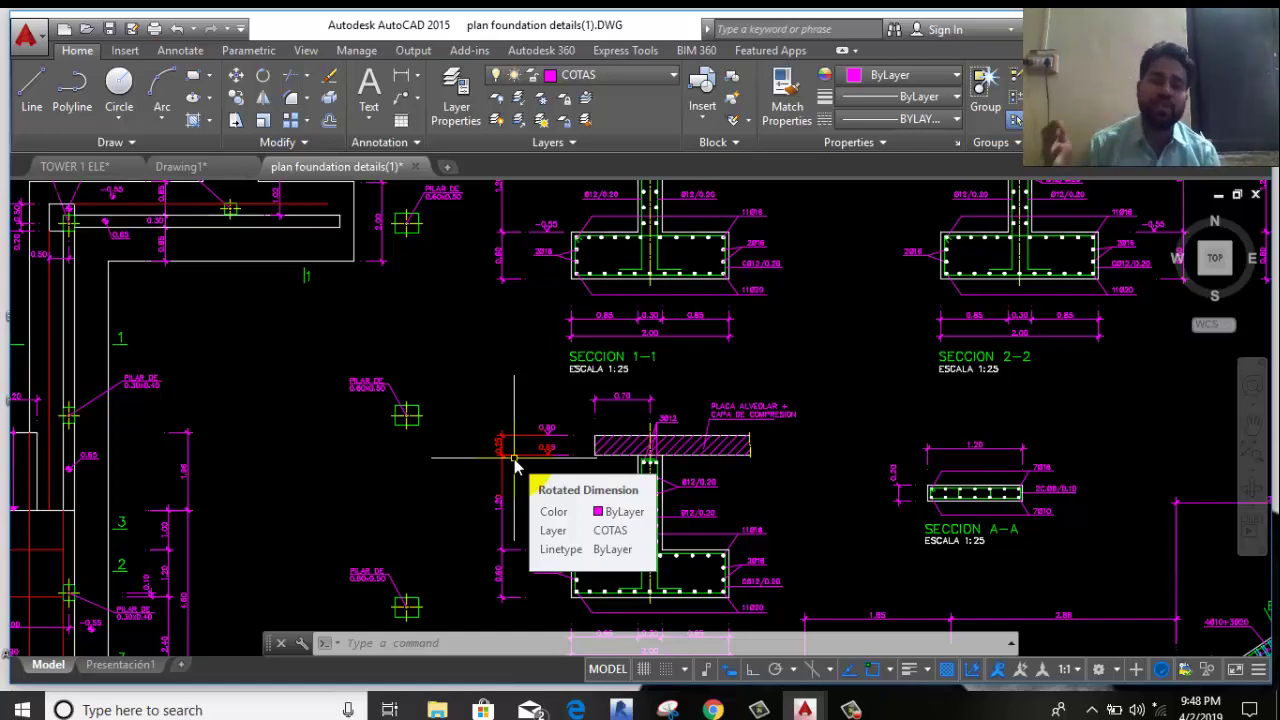
scroll(641, 540, down, 3)
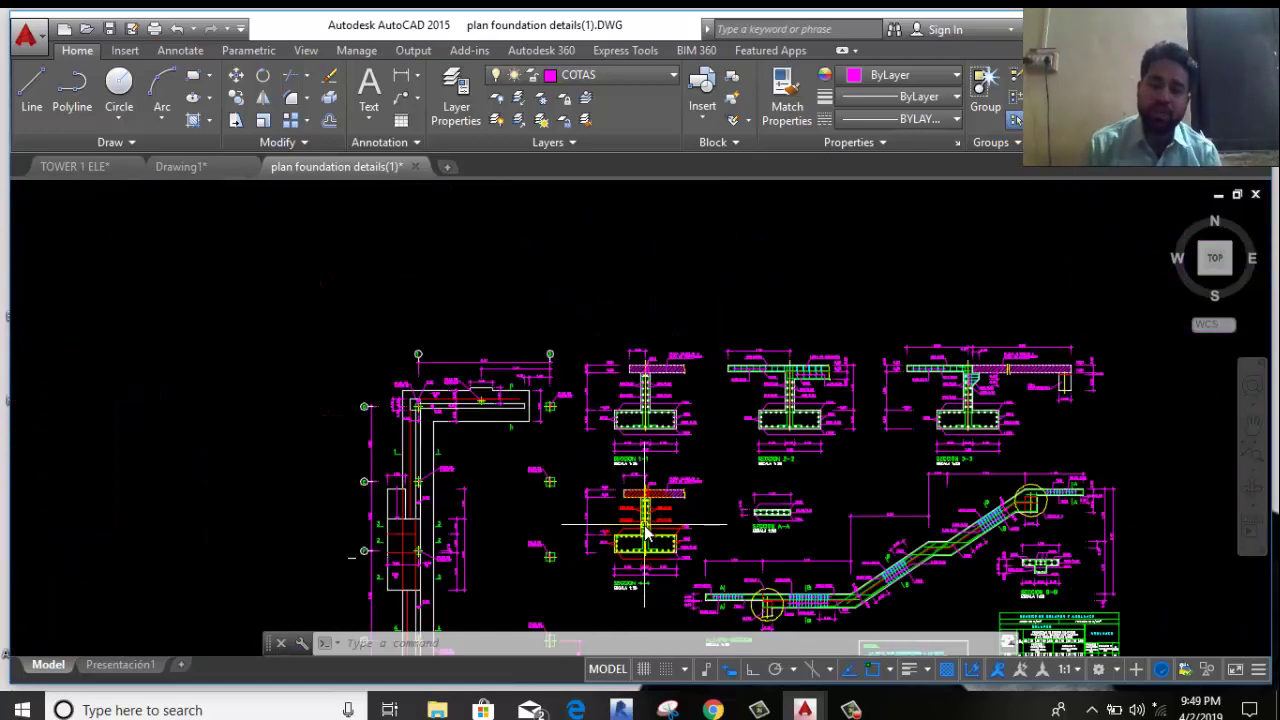
scroll(571, 360, up, 1)
scroll(567, 372, down, 1)
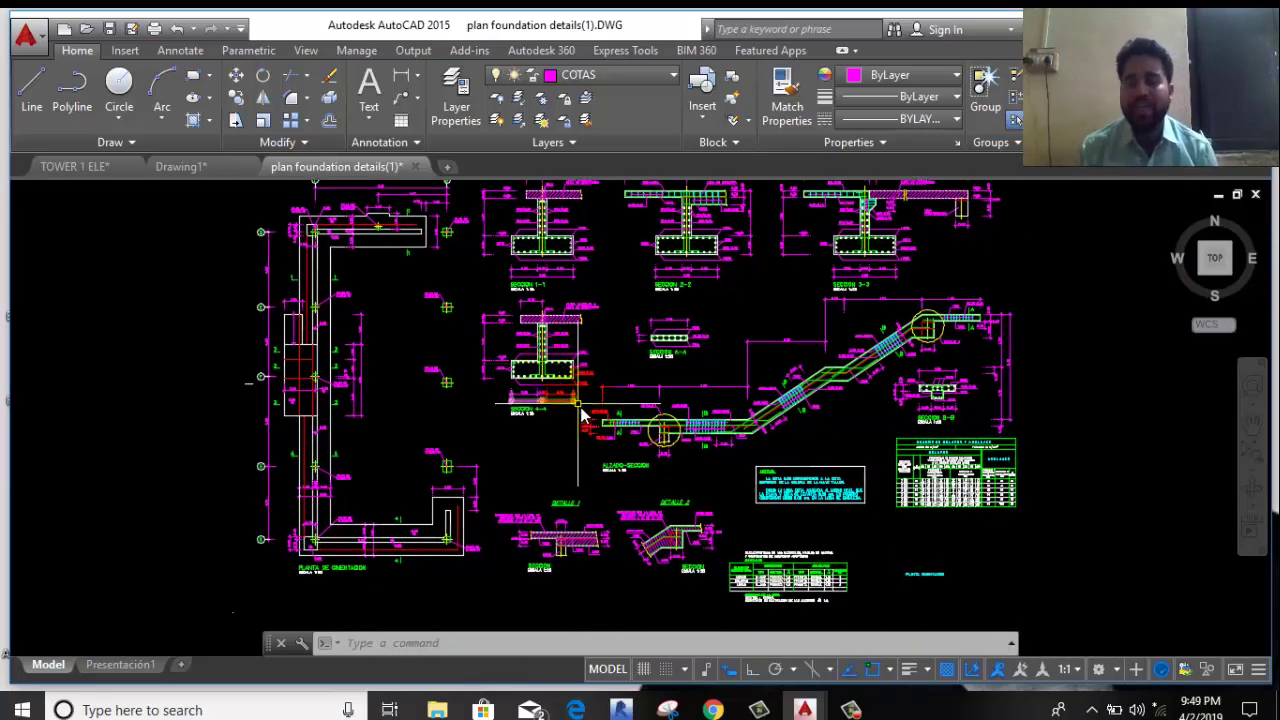
click(857, 712)
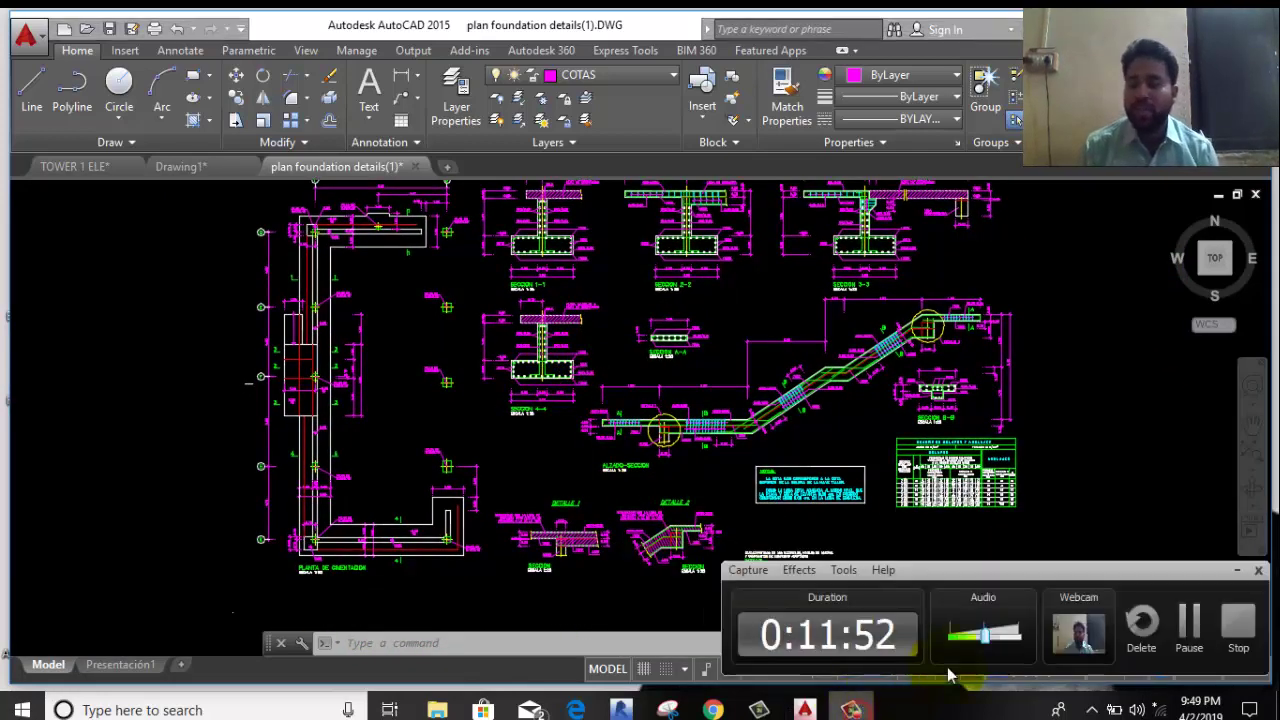